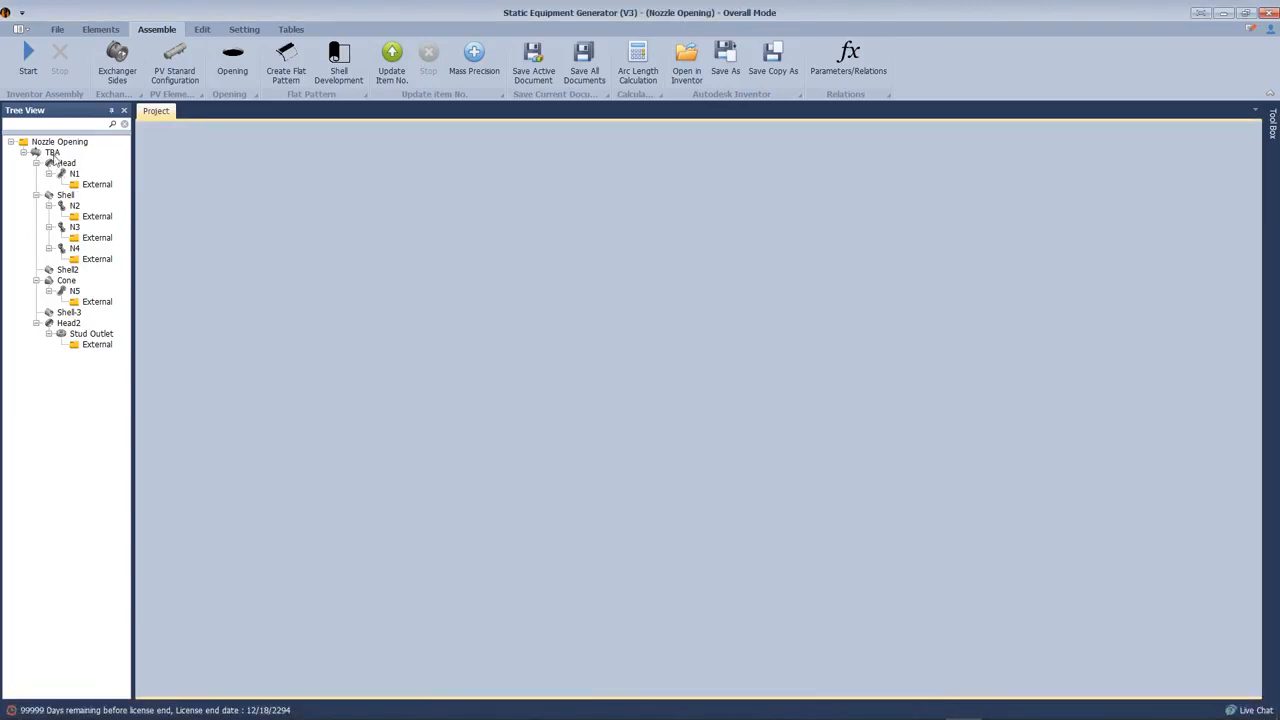
- Review the Shell's parameters and switch to Autodesk Inventor to view the TBA.iam vessel assembly
click(66, 196)
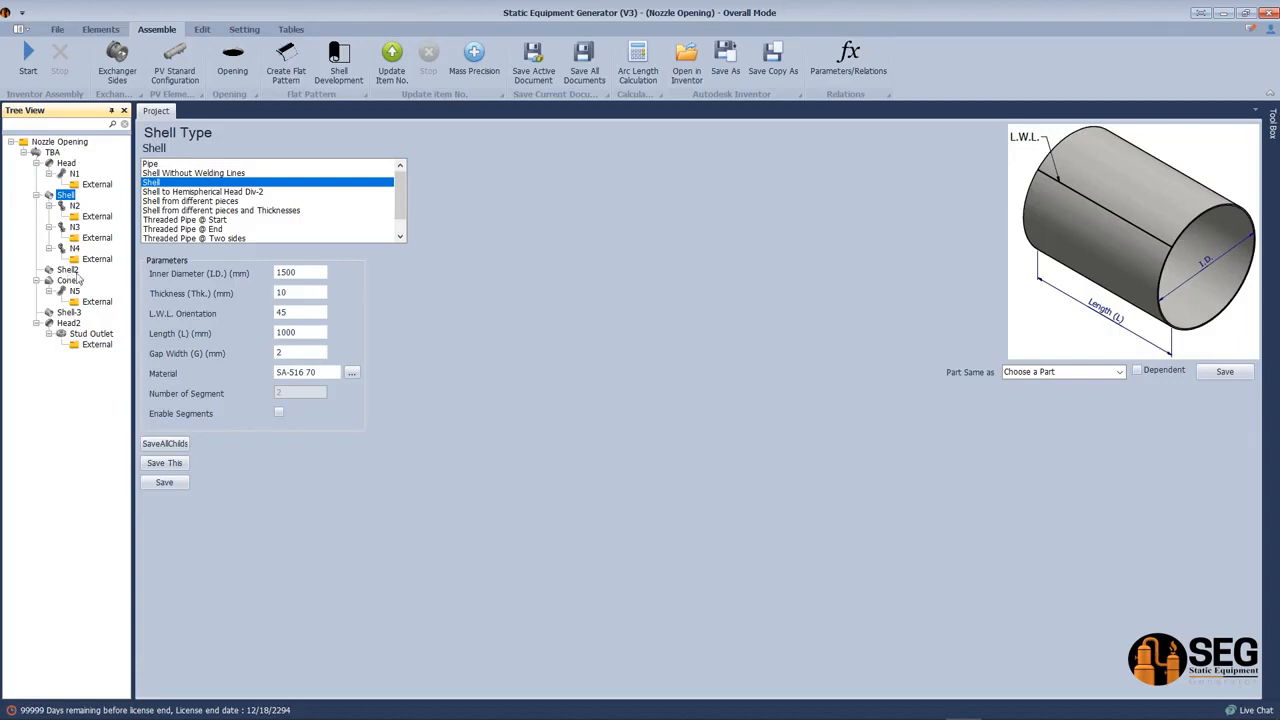
mouse_move(1214, 718)
click(904, 711)
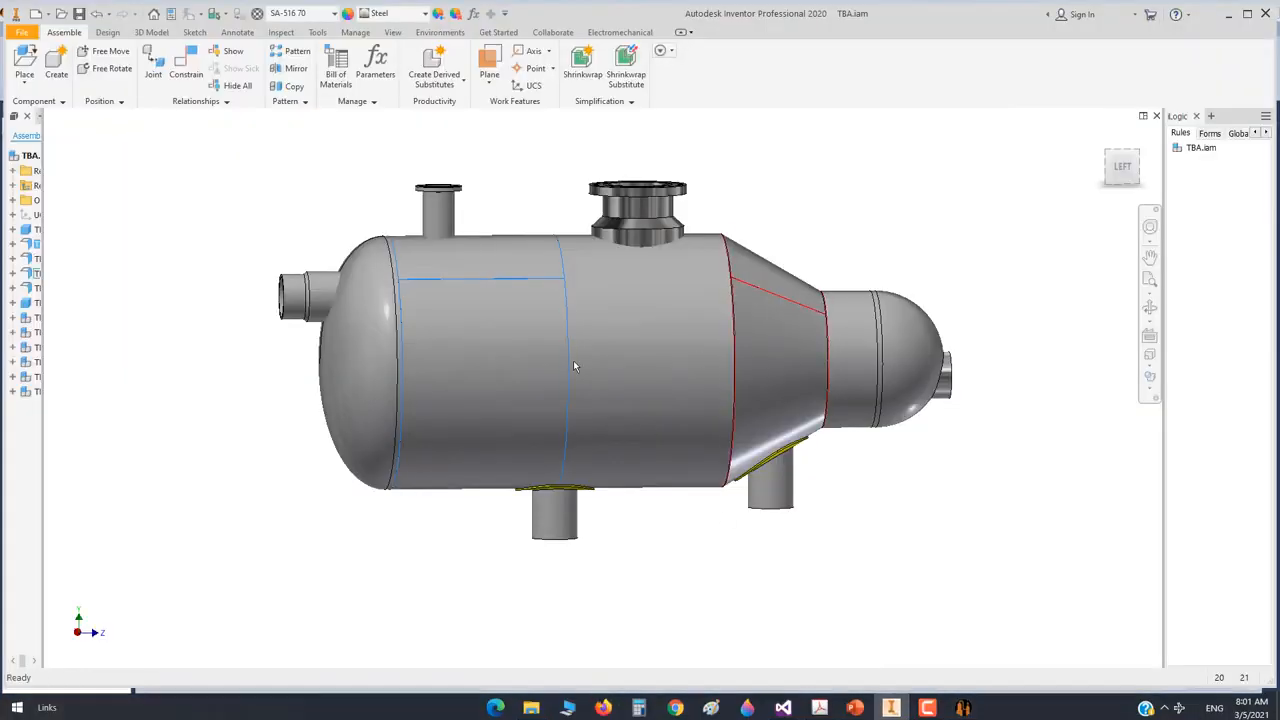
scroll(537, 325, up, 4)
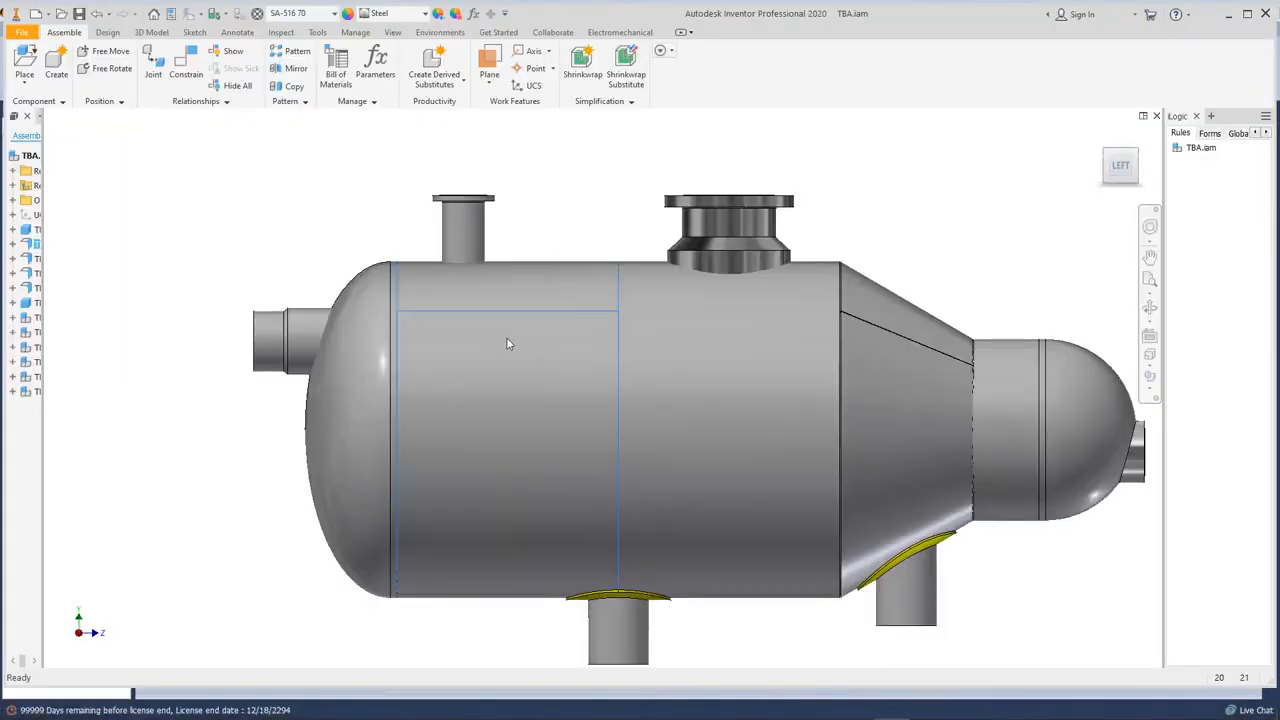
scroll(520, 231, down, 4)
scroll(589, 405, up, 2)
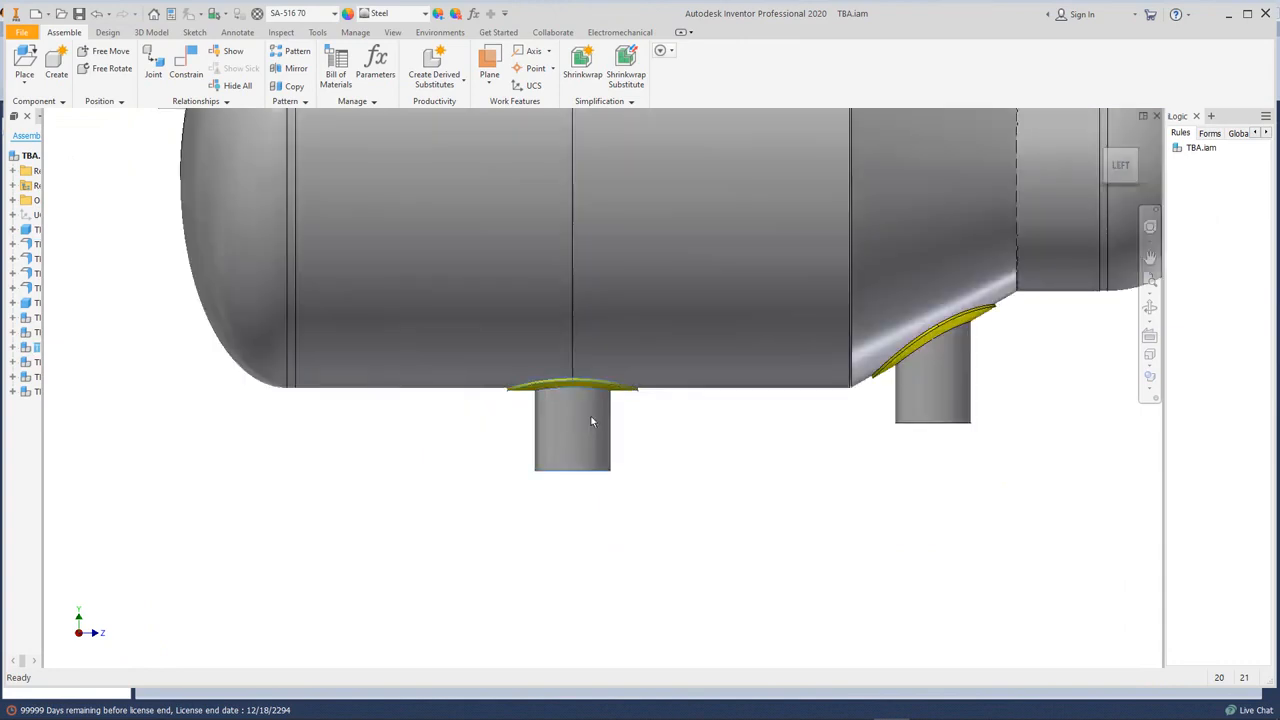
- Widen the model browser and identify the Shell, Shell2 and nozzle N4 in the vessel assembly
drag(45, 302, 128, 298)
click(531, 326)
click(743, 361)
scroll(743, 362, down, 3)
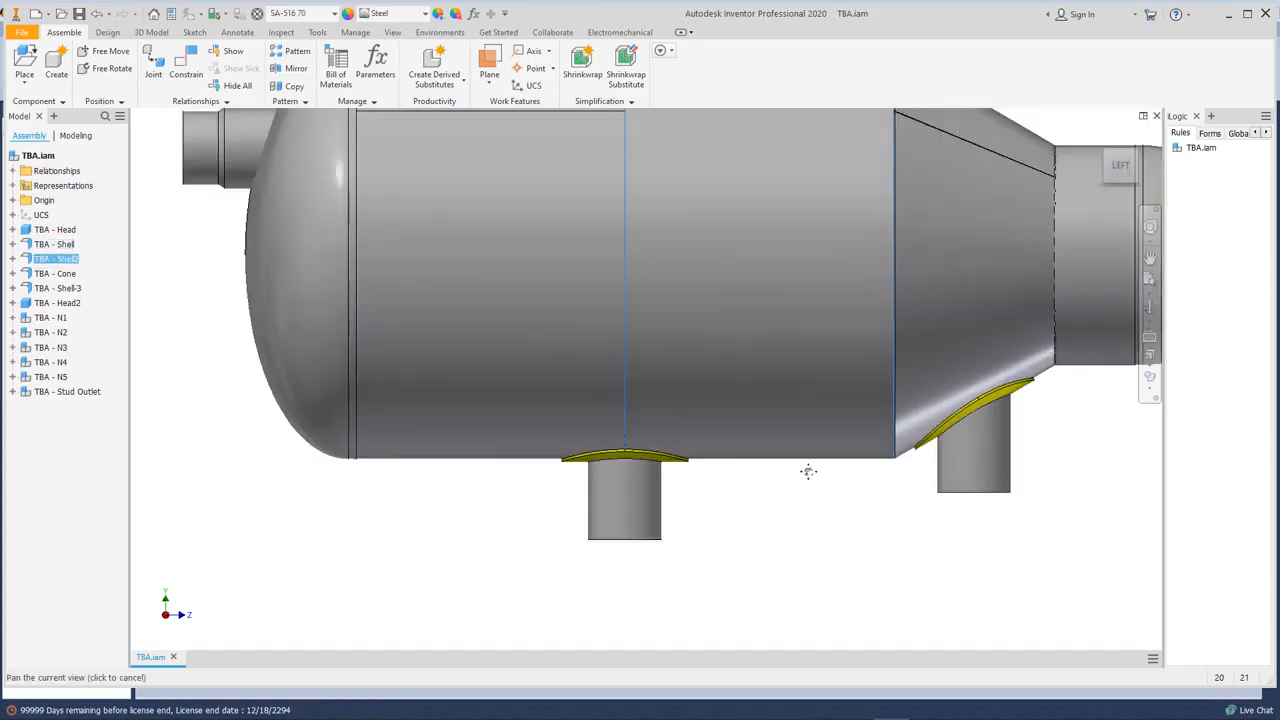
middle_drag(774, 142, 756, 208)
click(804, 178)
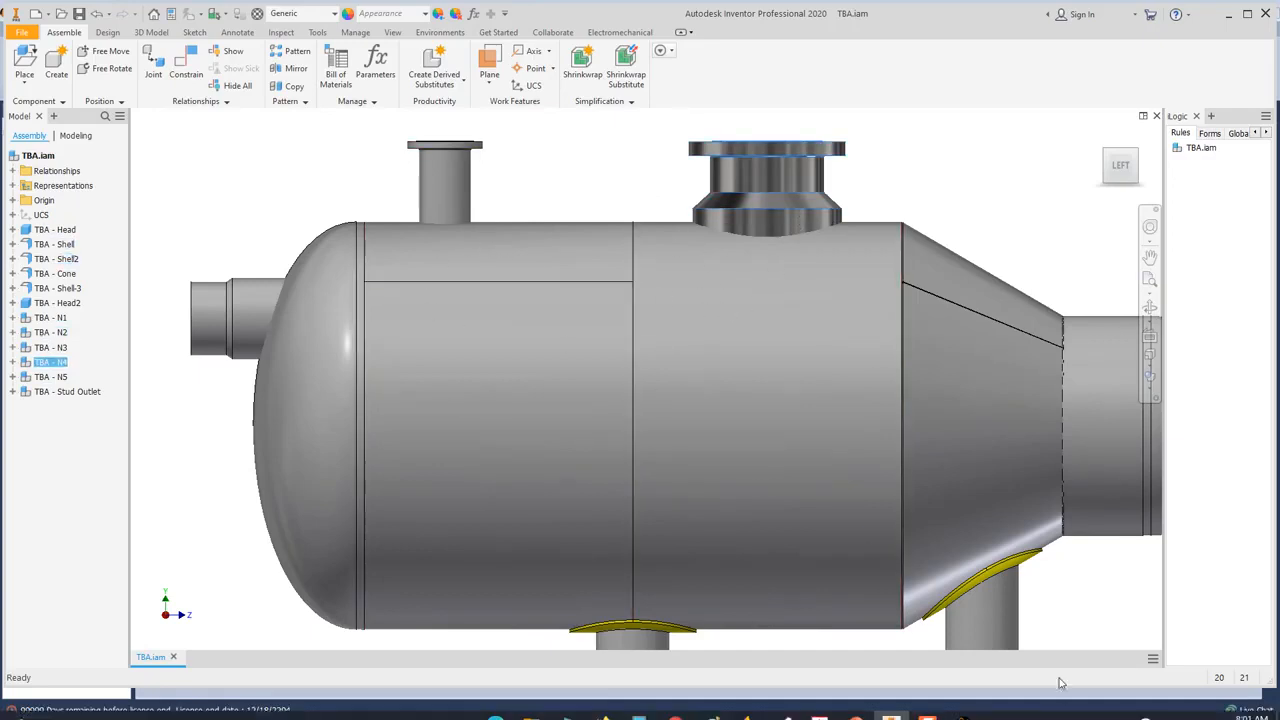
- Switch to Static Equipment Generator and review nozzles N2, N3 and N4 assigned to the Shell
click(963, 705)
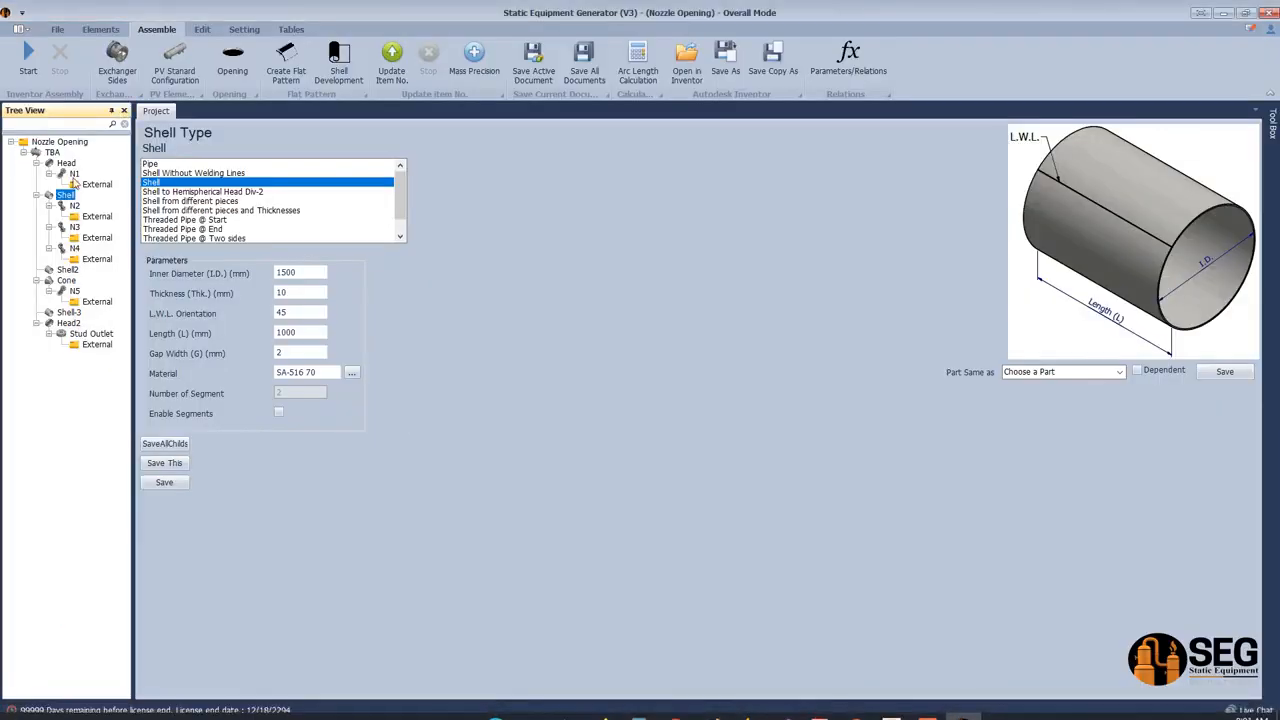
click(68, 206)
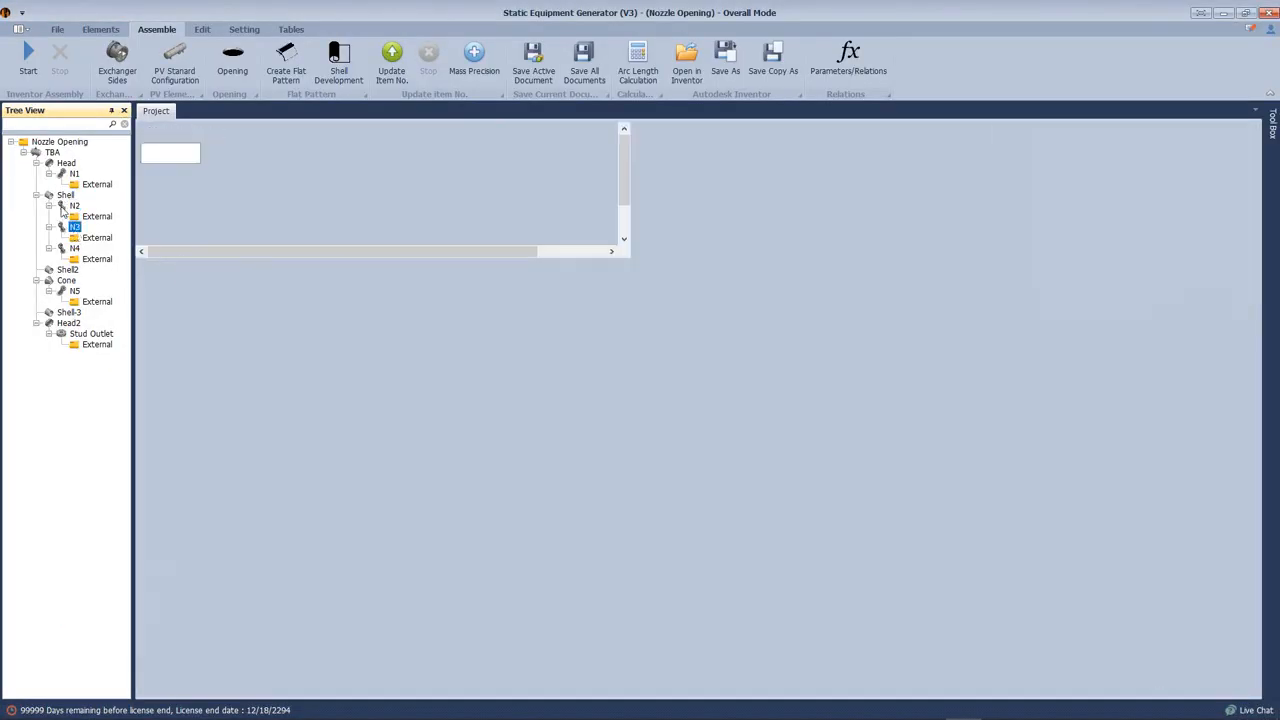
click(74, 227)
click(74, 249)
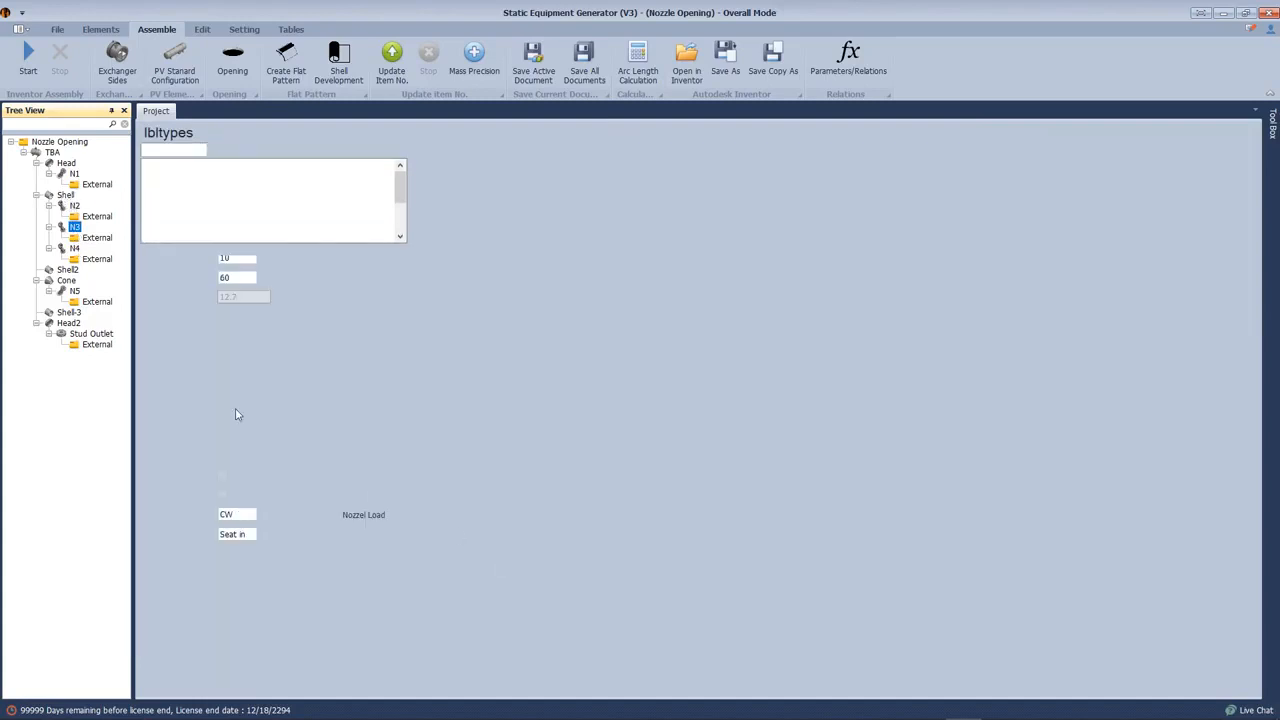
- Switch to Autodesk Inventor and examine the Shell and neighbouring Shell2 around the lower nozzle N3
click(891, 705)
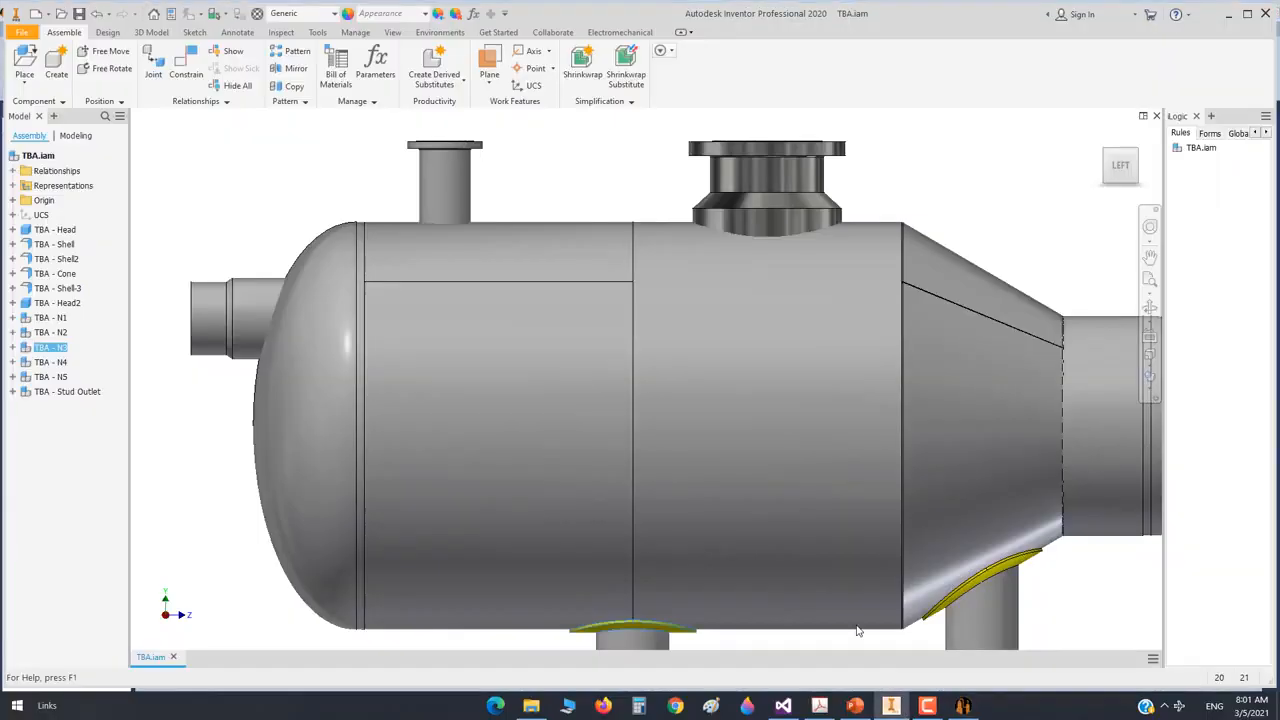
middle_drag(687, 306, 686, 277)
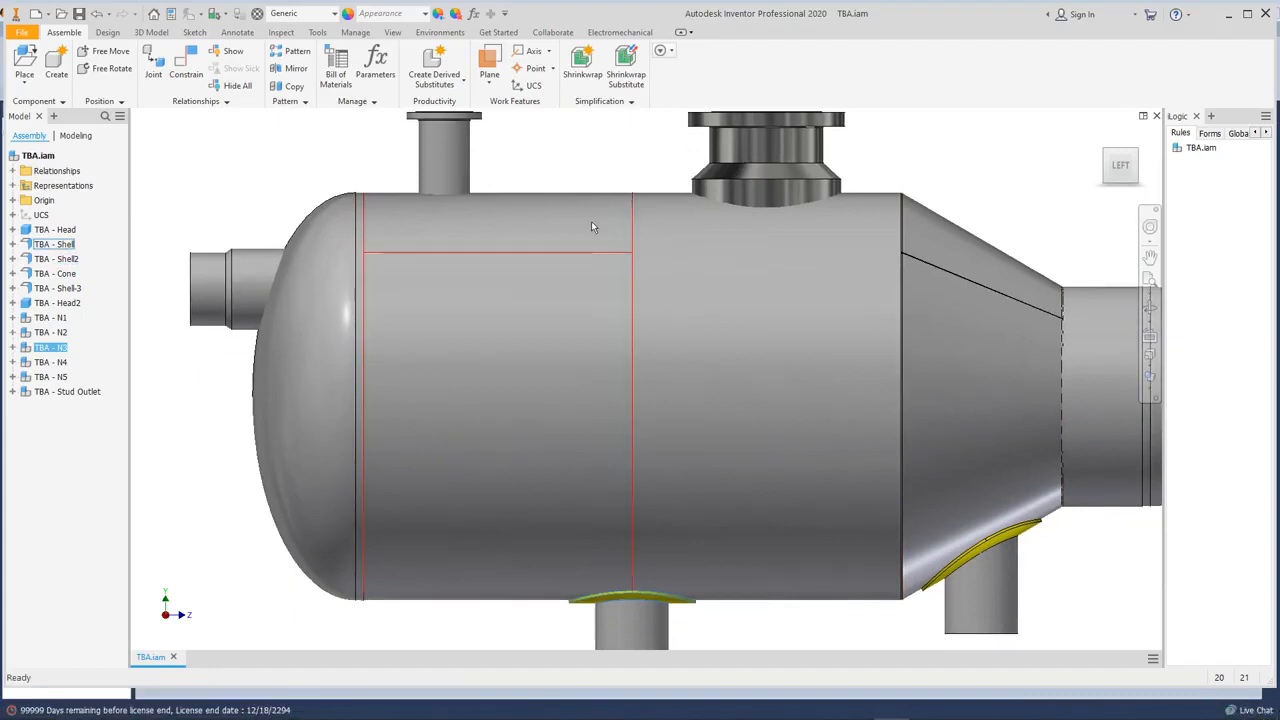
click(530, 248)
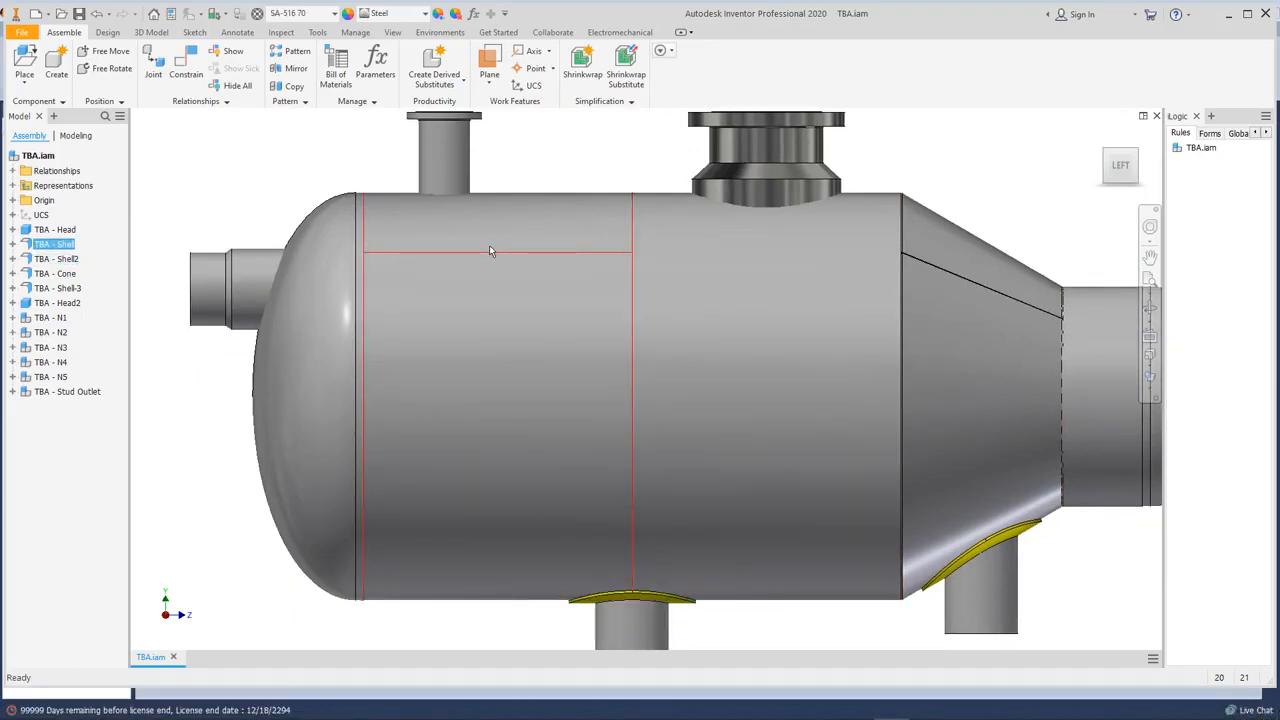
ctrl+click(743, 394)
ctrl+click(748, 433)
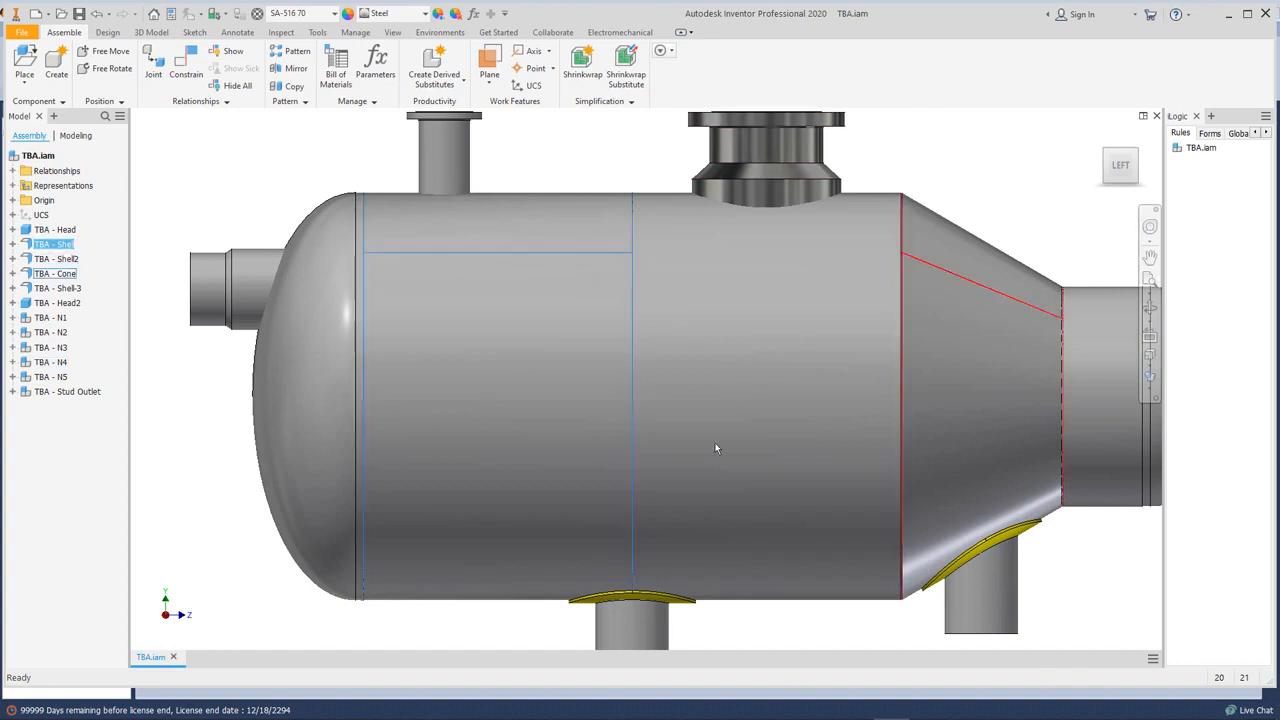
- Start the Opening process in Static Equipment Generator, load vessel TBA's nozzle list and try out the Analyze Interference option
click(963, 706)
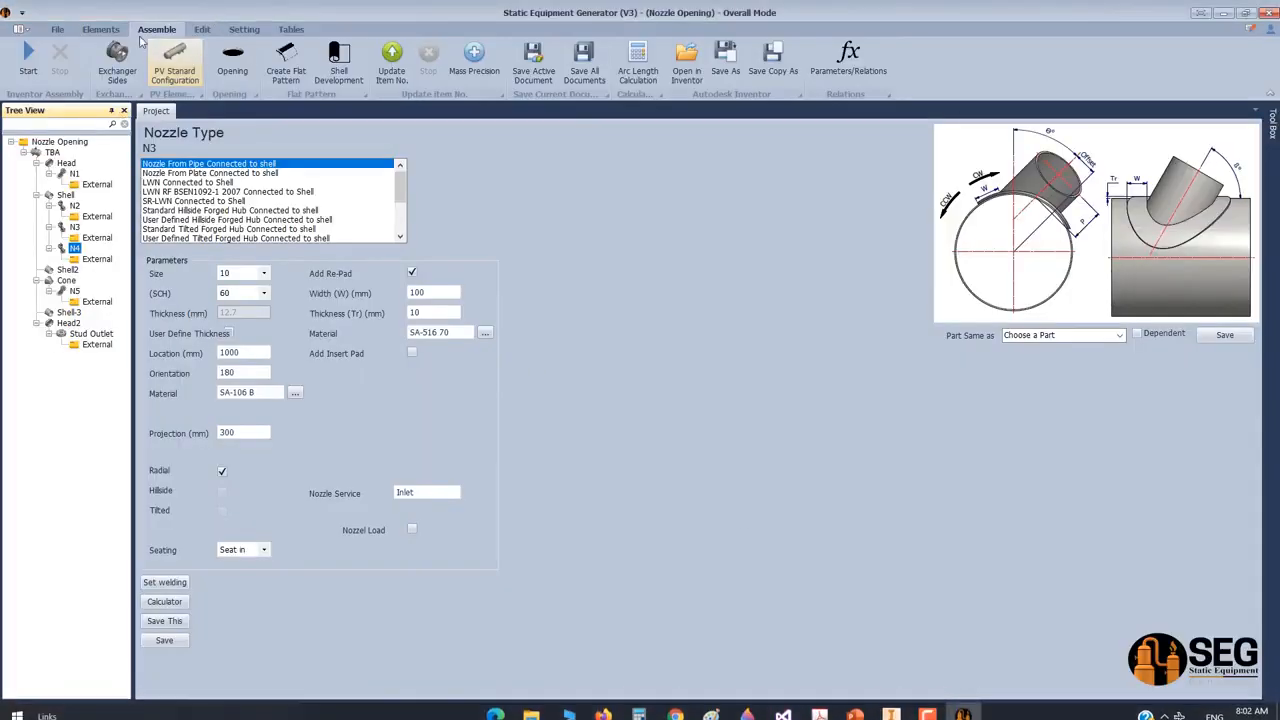
click(238, 66)
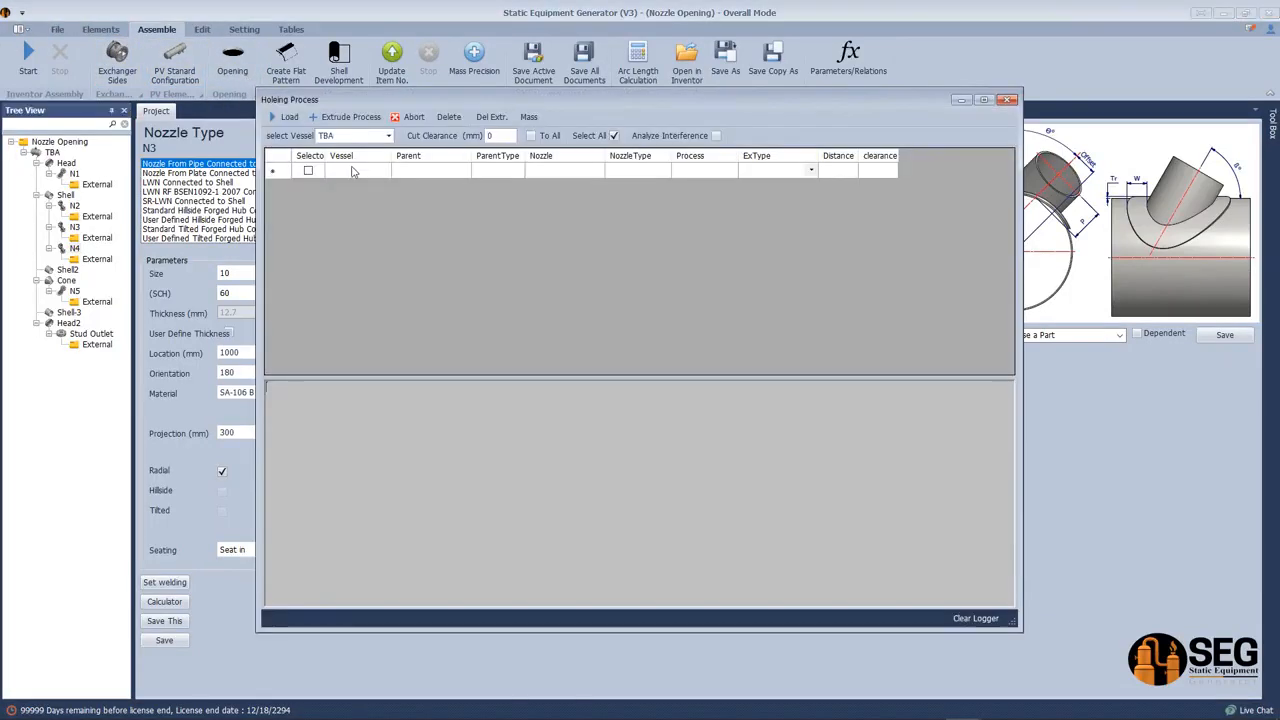
click(290, 117)
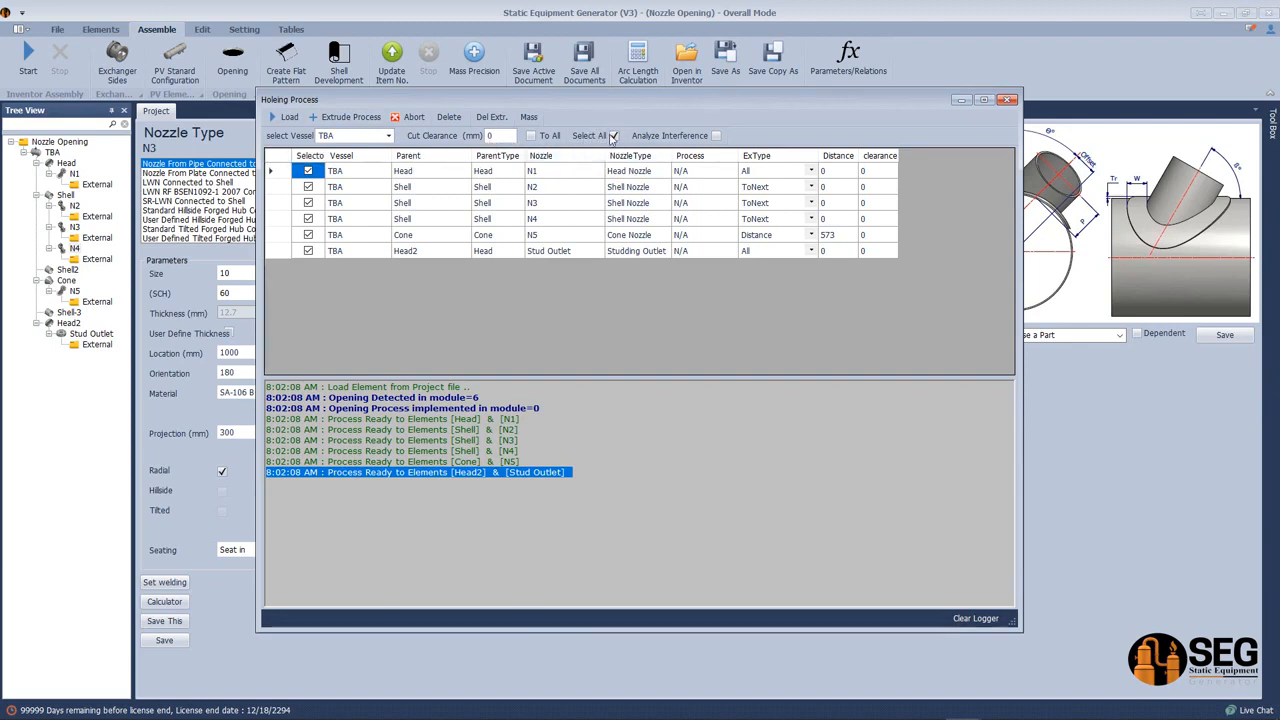
click(716, 136)
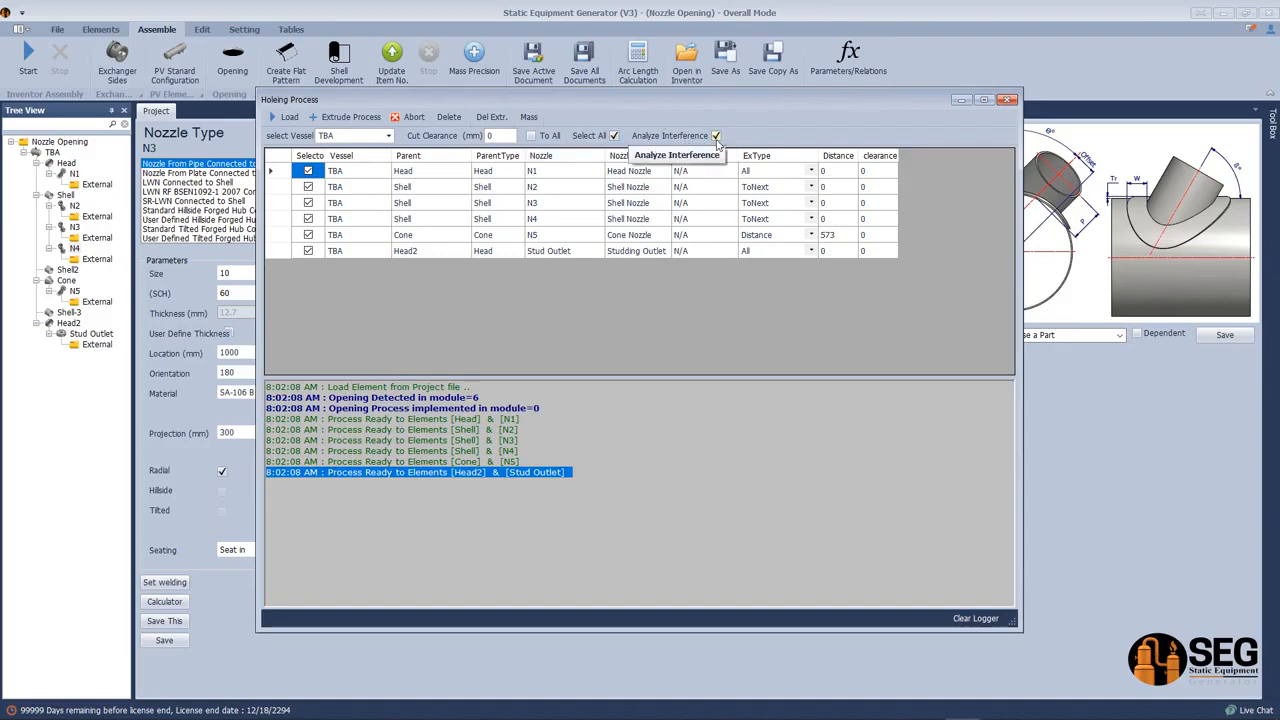
click(716, 138)
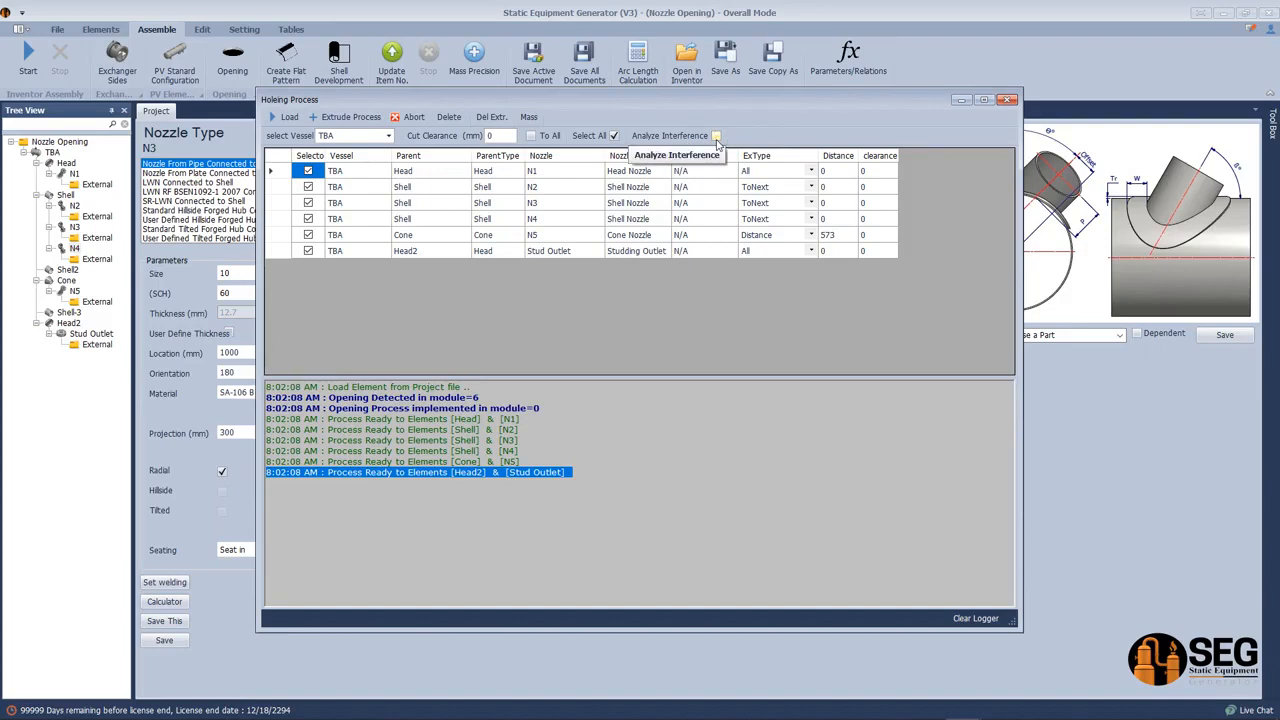
- Switch to Autodesk Inventor and examine where the upper and lower nozzles meet the Shell and Shell2
click(891, 709)
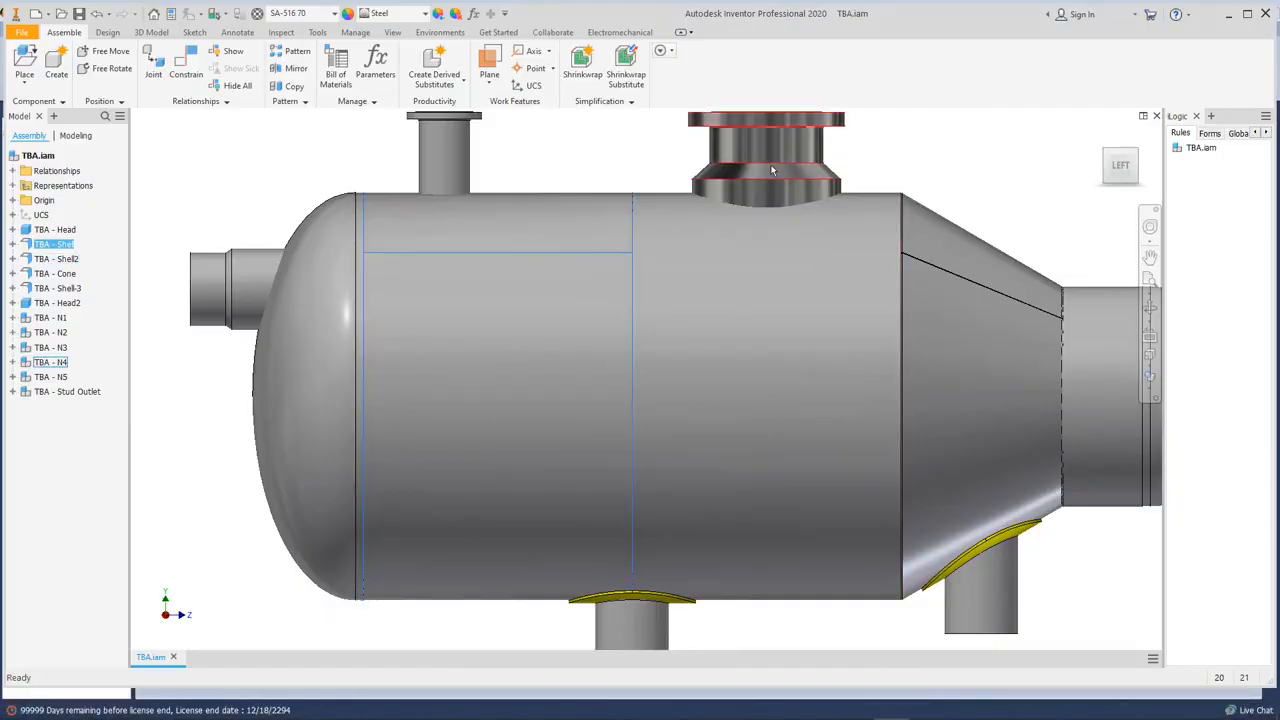
middle_drag(577, 220, 594, 248)
click(576, 182)
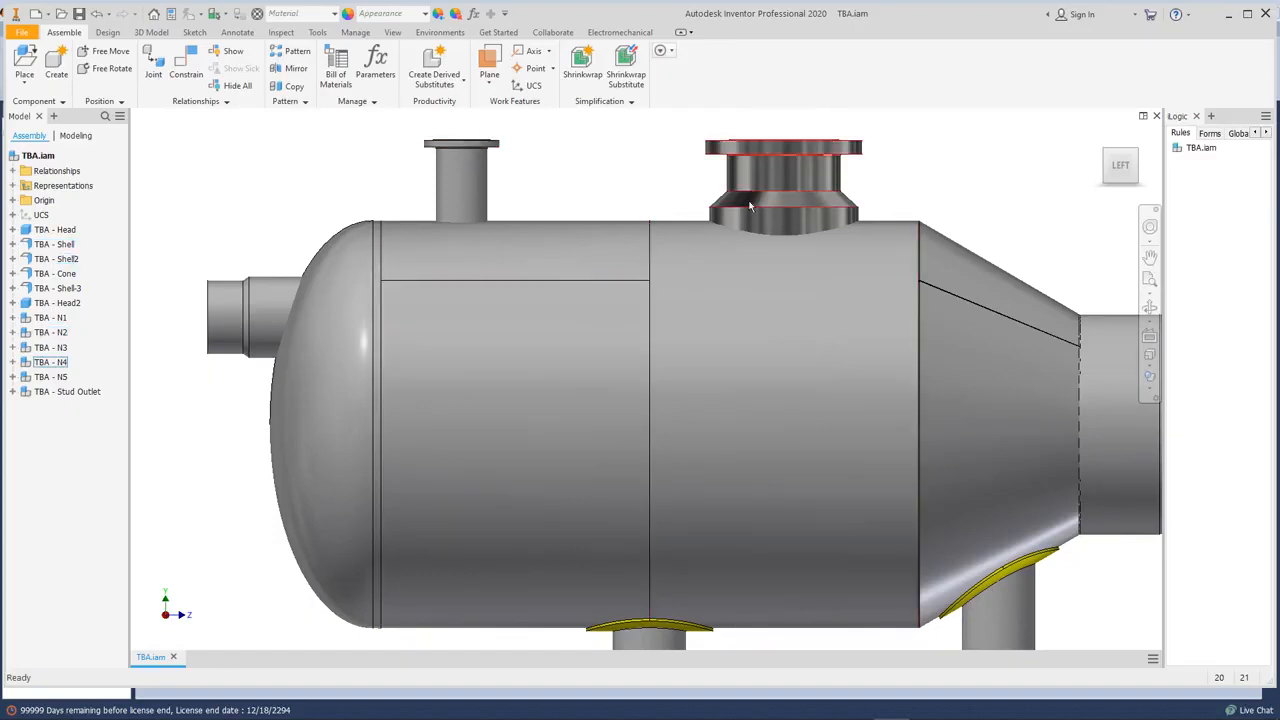
middle_drag(686, 504, 694, 417)
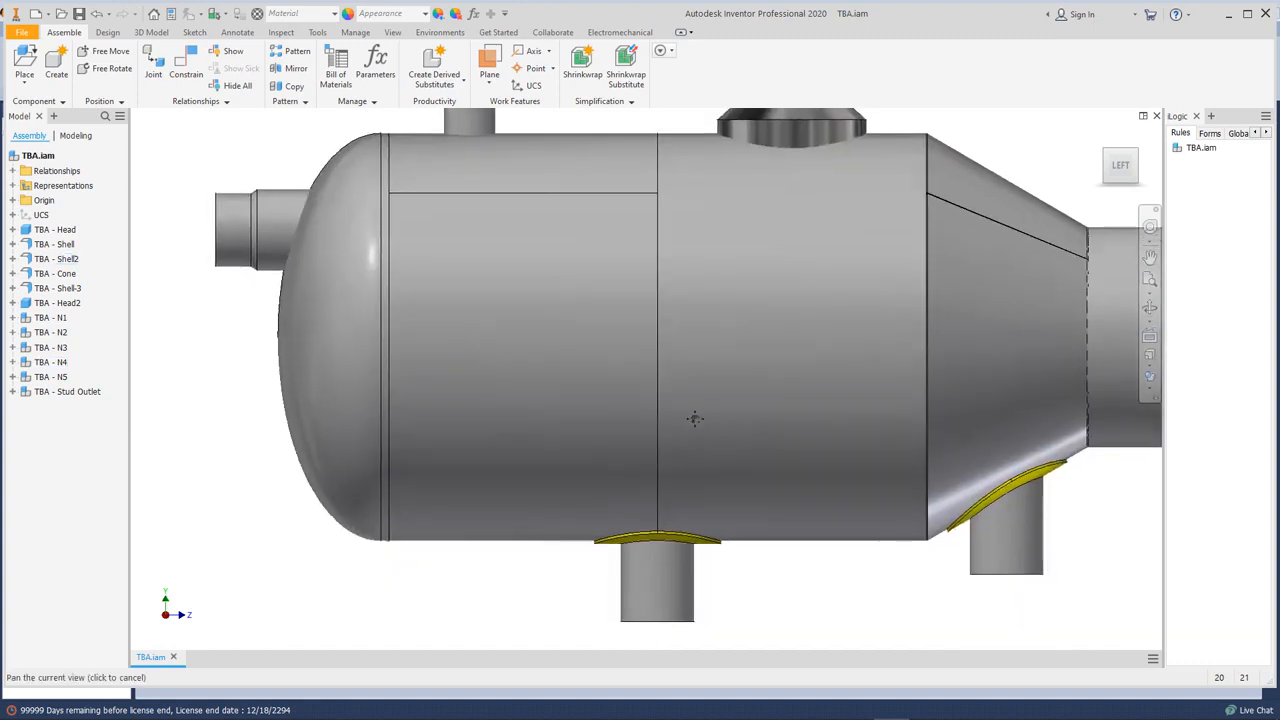
middle_drag(666, 532, 669, 579)
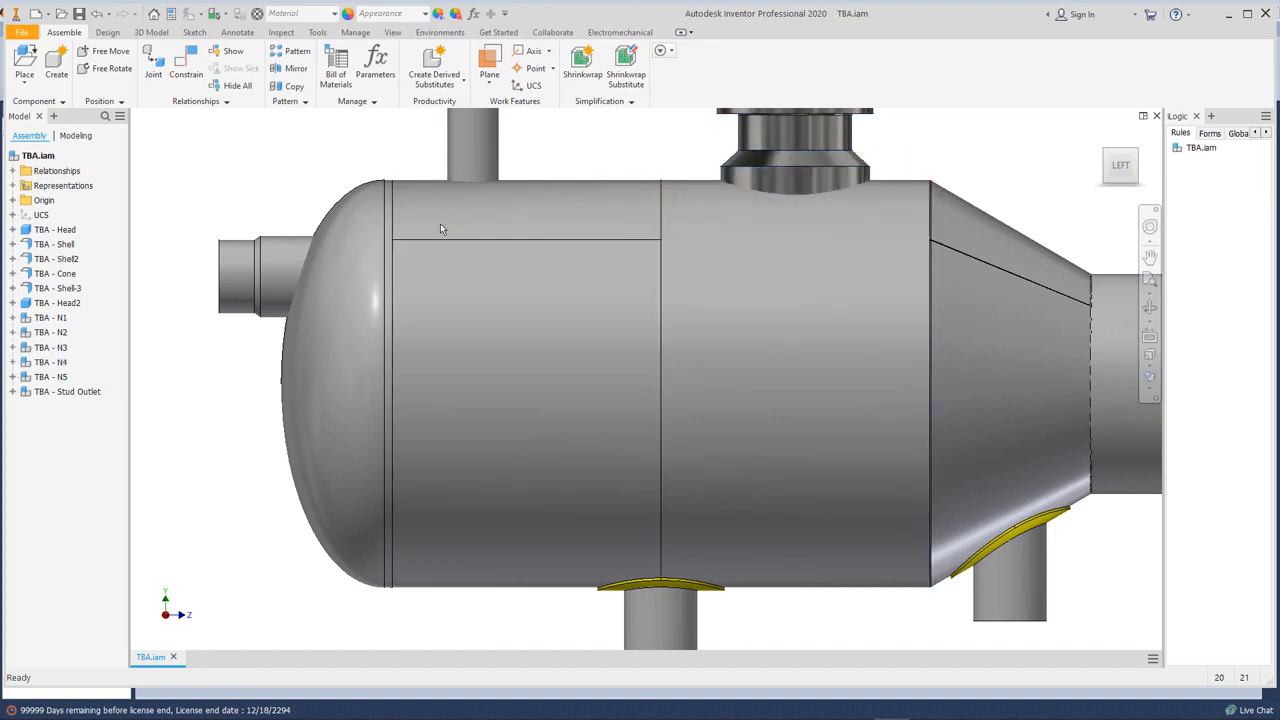
- Run an interference analysis with nozzles N1 to N4 as set 1 and the vessel shells as set 2
click(281, 32)
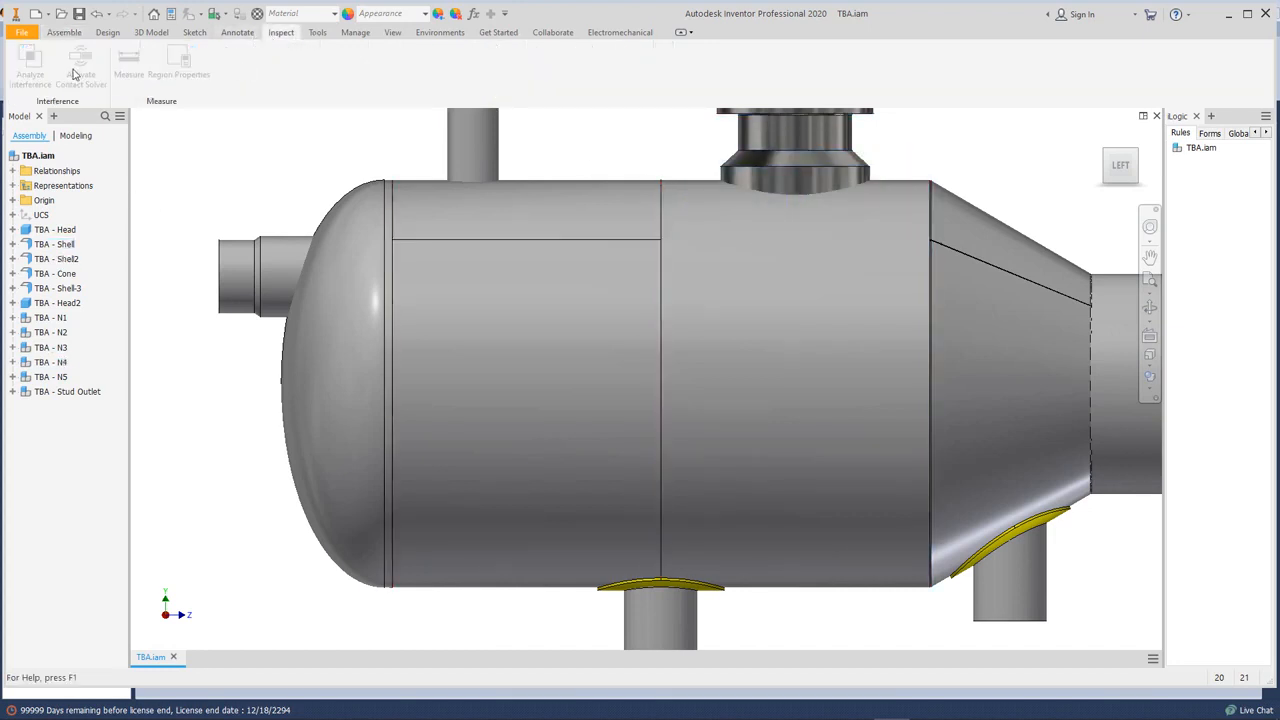
click(30, 68)
click(795, 183)
click(472, 154)
click(677, 615)
click(262, 276)
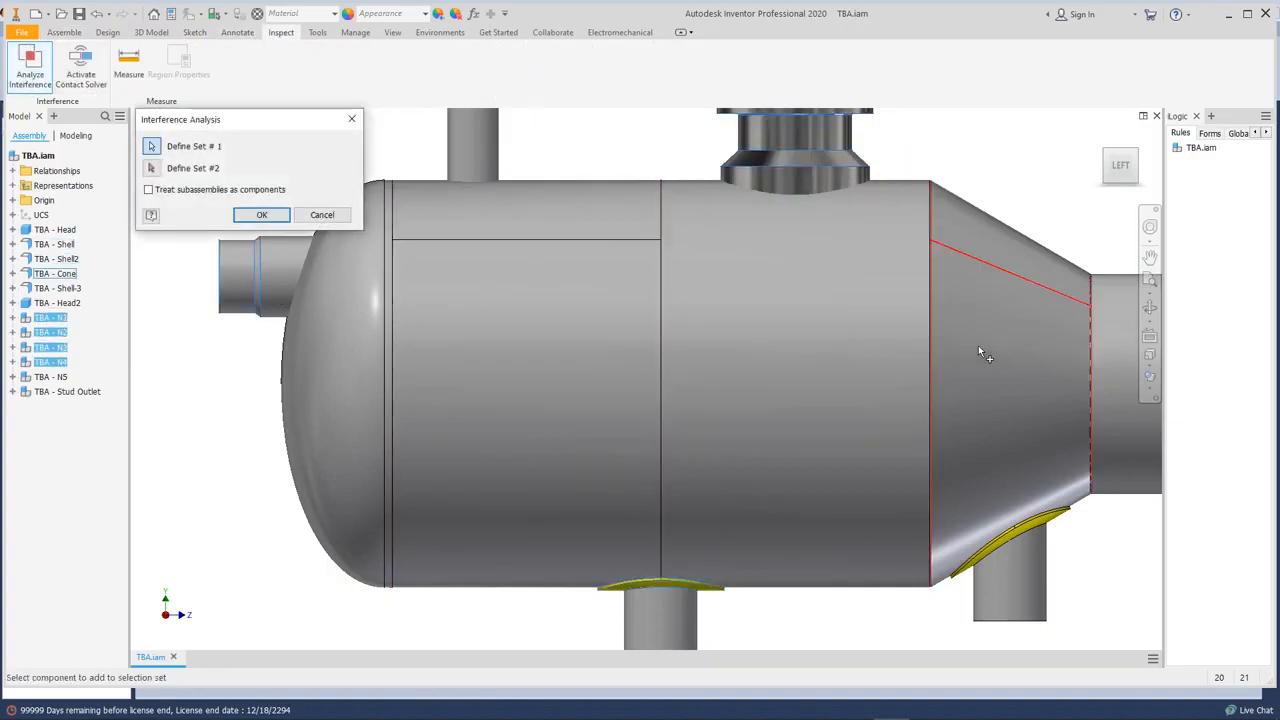
click(151, 168)
click(723, 271)
click(258, 215)
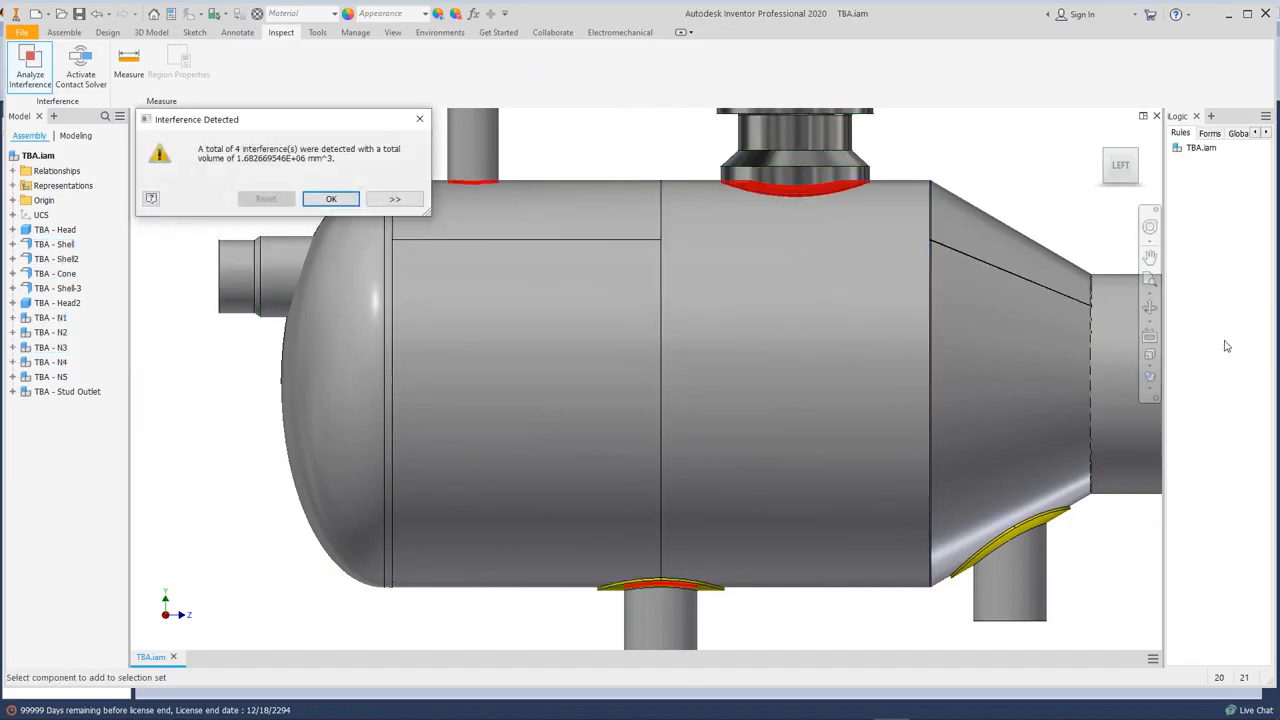
- Inspect the highlighted interference regions at the nozzles from several angles and close the analysis results
click(1150, 308)
drag(657, 300, 814, 240)
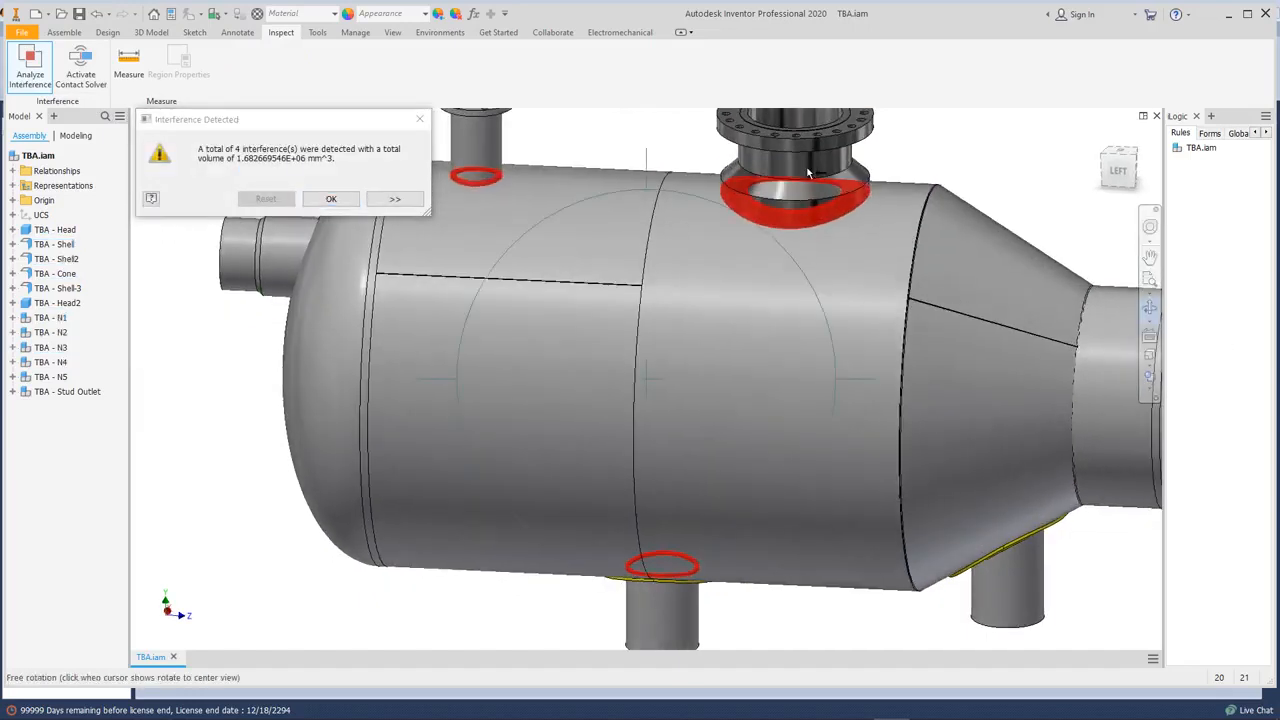
drag(682, 406, 677, 329)
key(Escape)
click(419, 119)
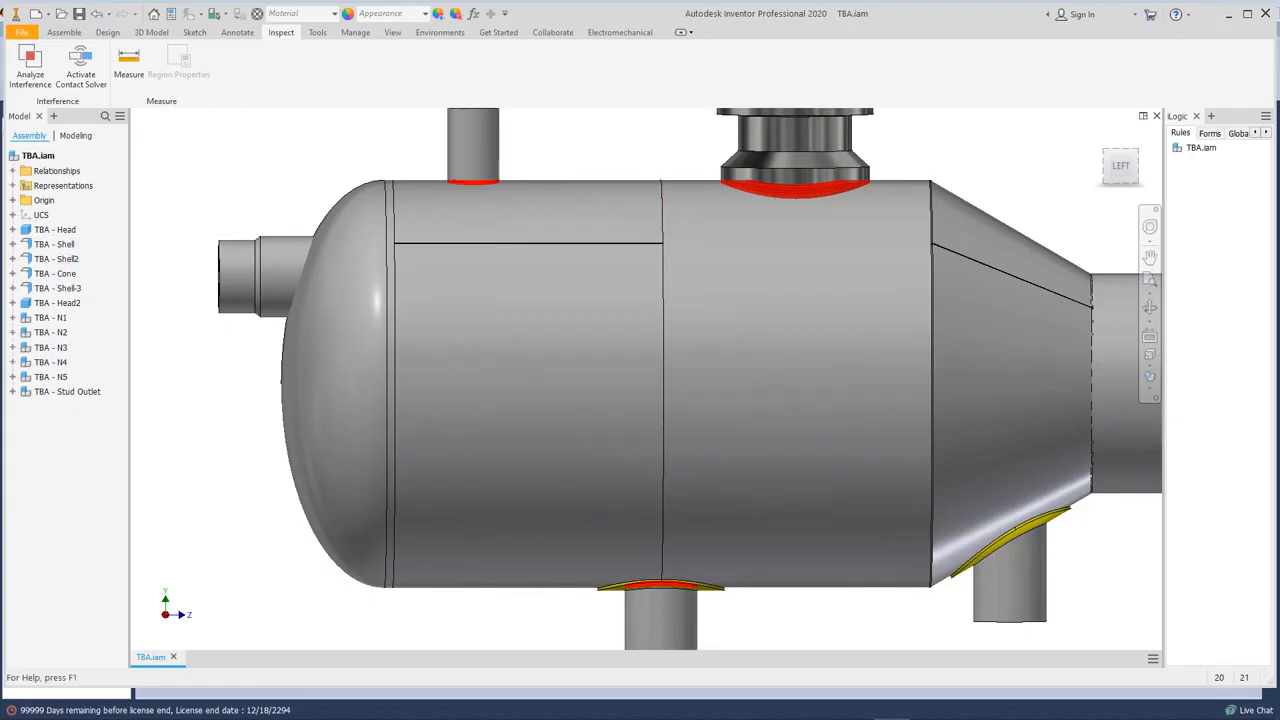
- Switch to the Holeing Process in Static Equipment Generator, enable Analyze Interference and apply a 5 mm cut clearance to all nozzles
mouse_move(966, 706)
click(1024, 662)
click(714, 136)
click(504, 136)
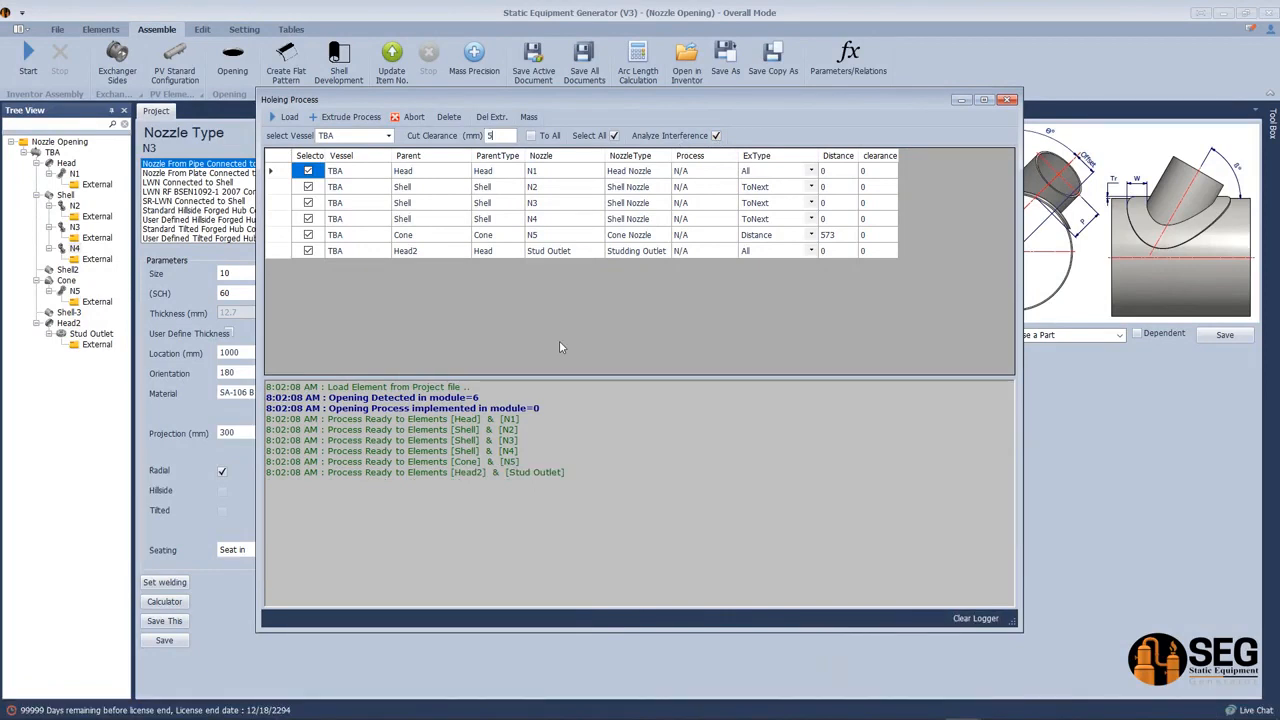
text(5)
click(533, 136)
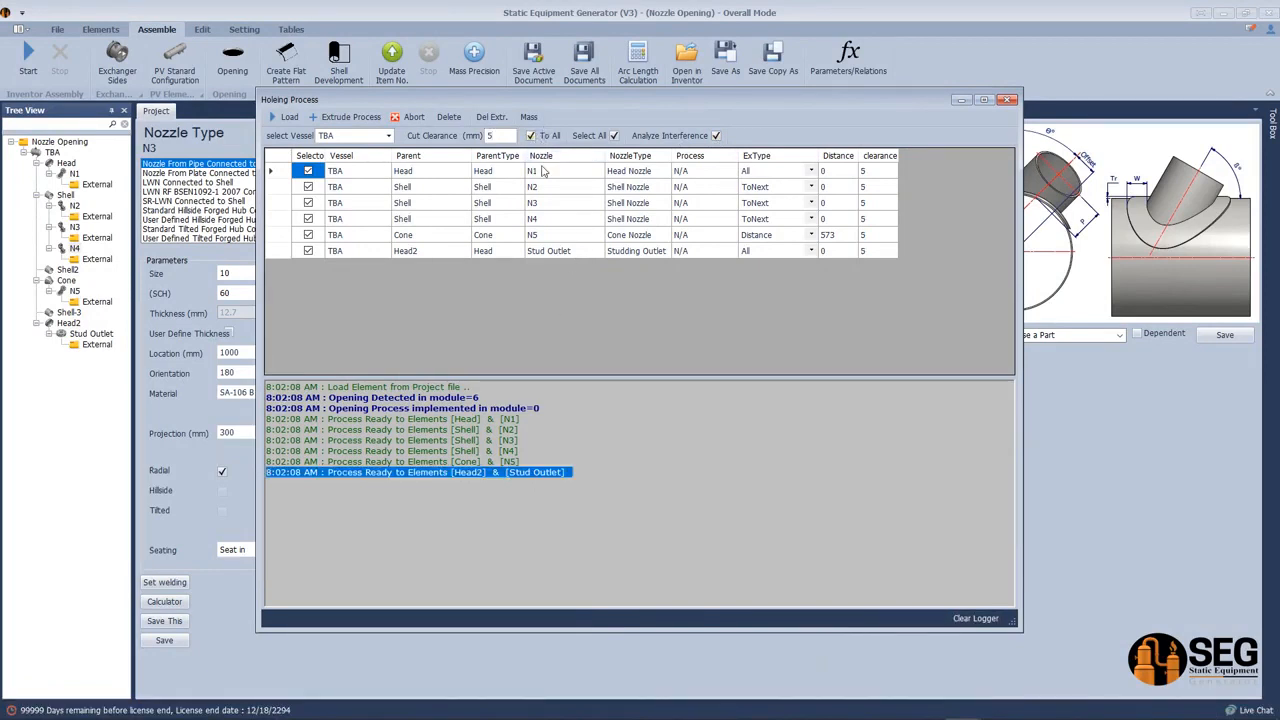
- Set the clearance of nozzles N1 and N4 to 2 and save the opening settings
click(870, 172)
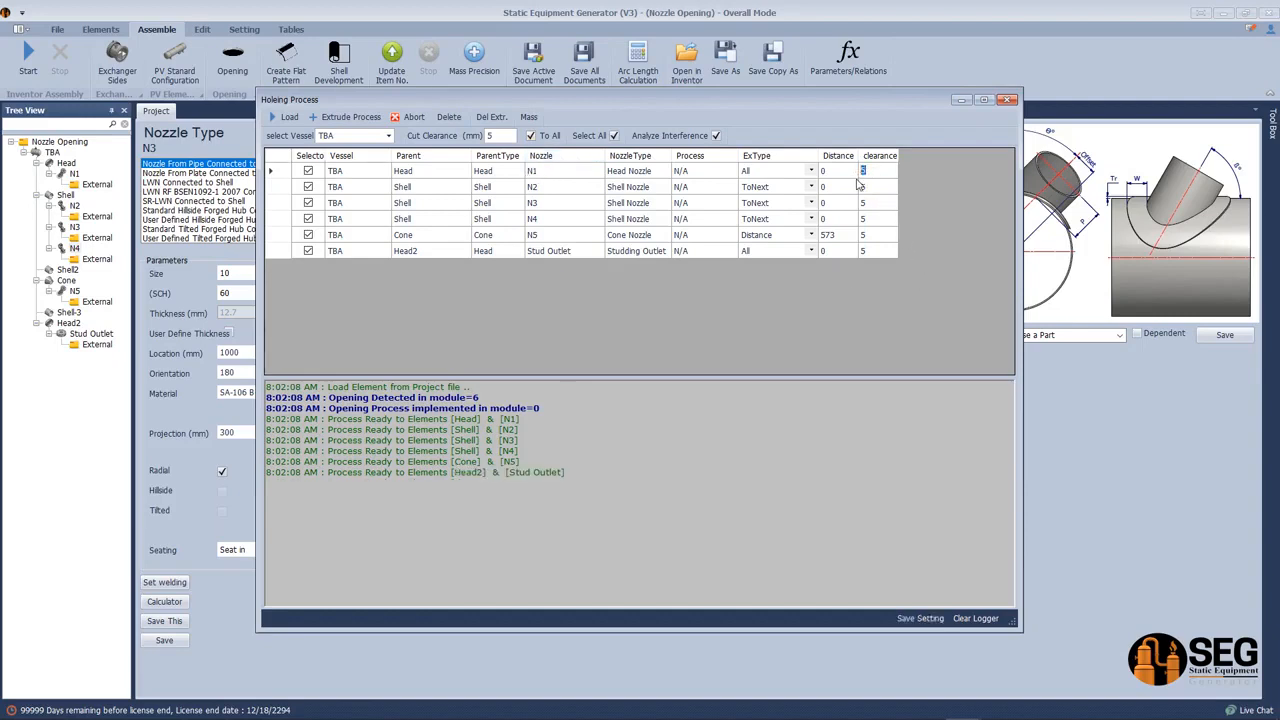
text(2)
click(874, 218)
click(874, 218)
text(2)
click(919, 619)
- Run the Extrude Process for all selected TBA openings in Static Equipment Generator and view the vessel in Autodesk Inventor
click(891, 708)
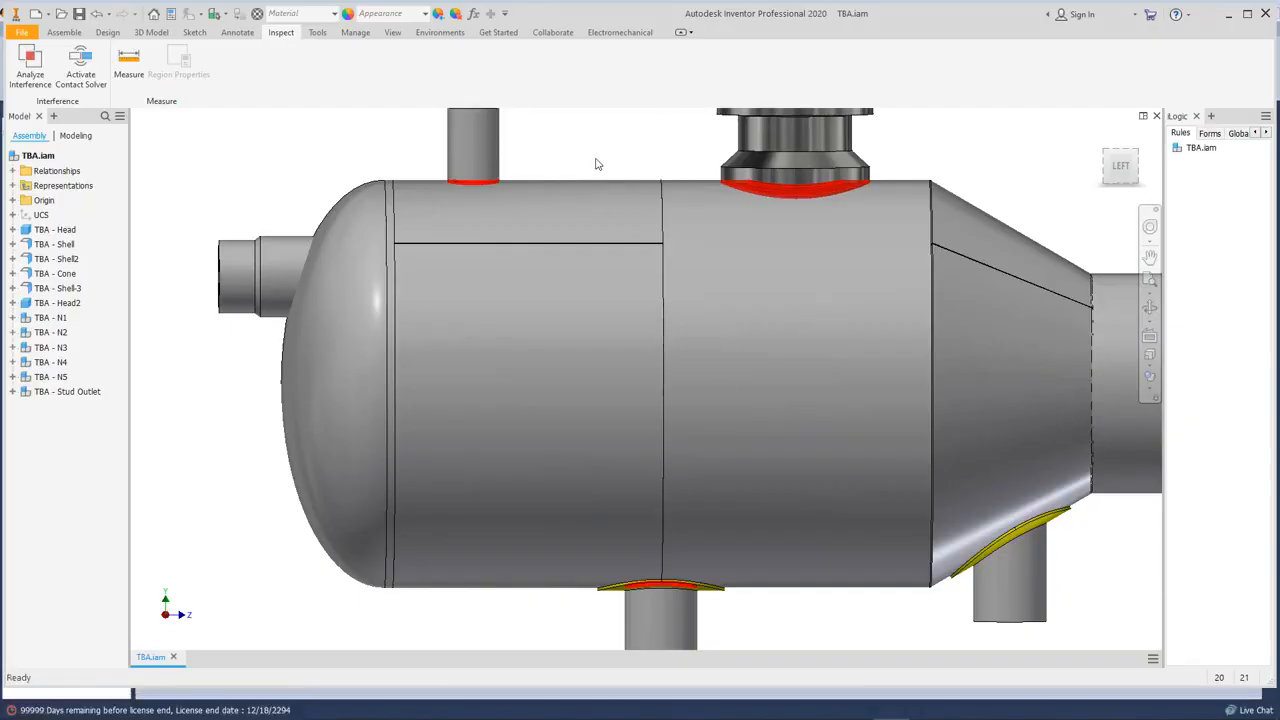
scroll(592, 172, up, 3)
middle_drag(605, 182, 593, 213)
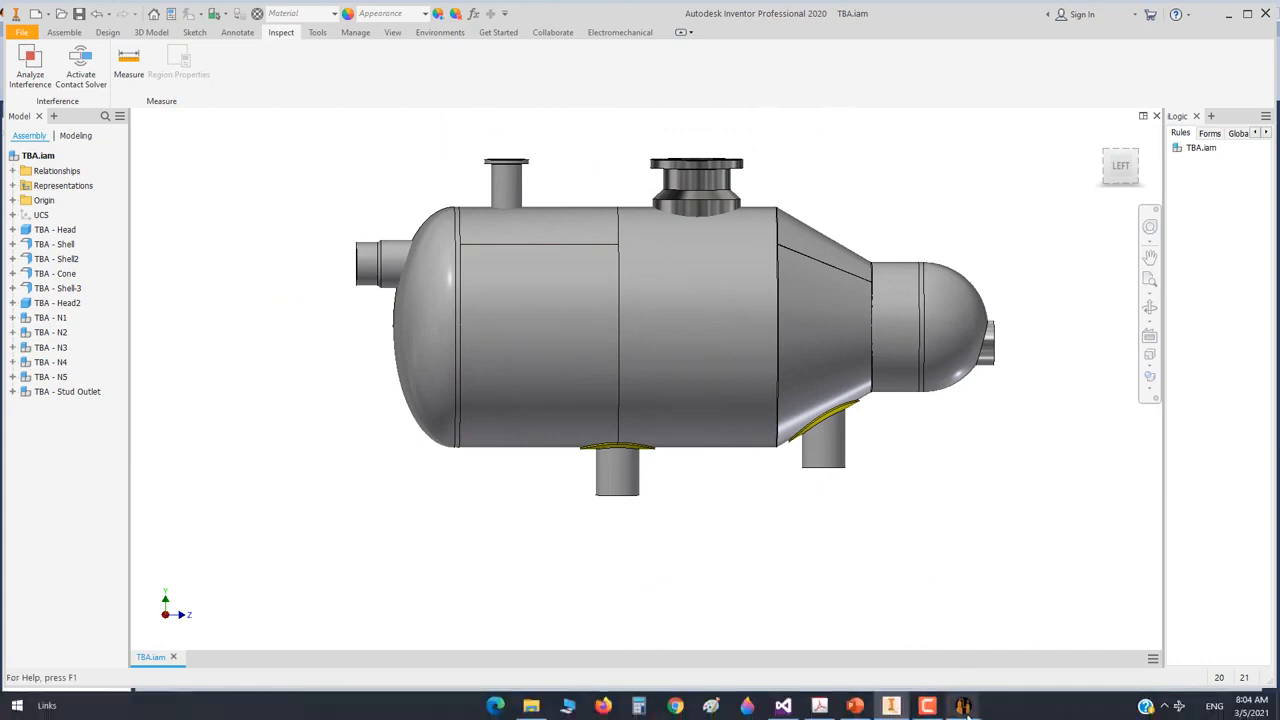
mouse_move(1014, 708)
click(1030, 665)
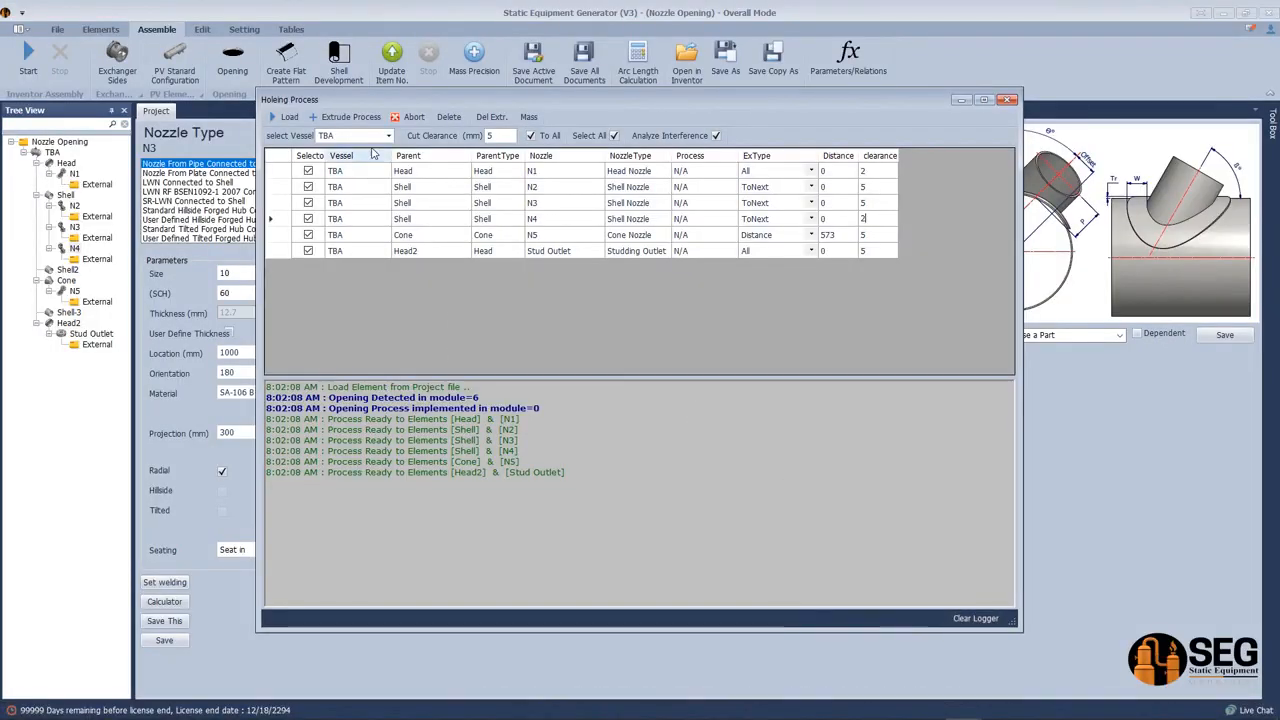
click(344, 120)
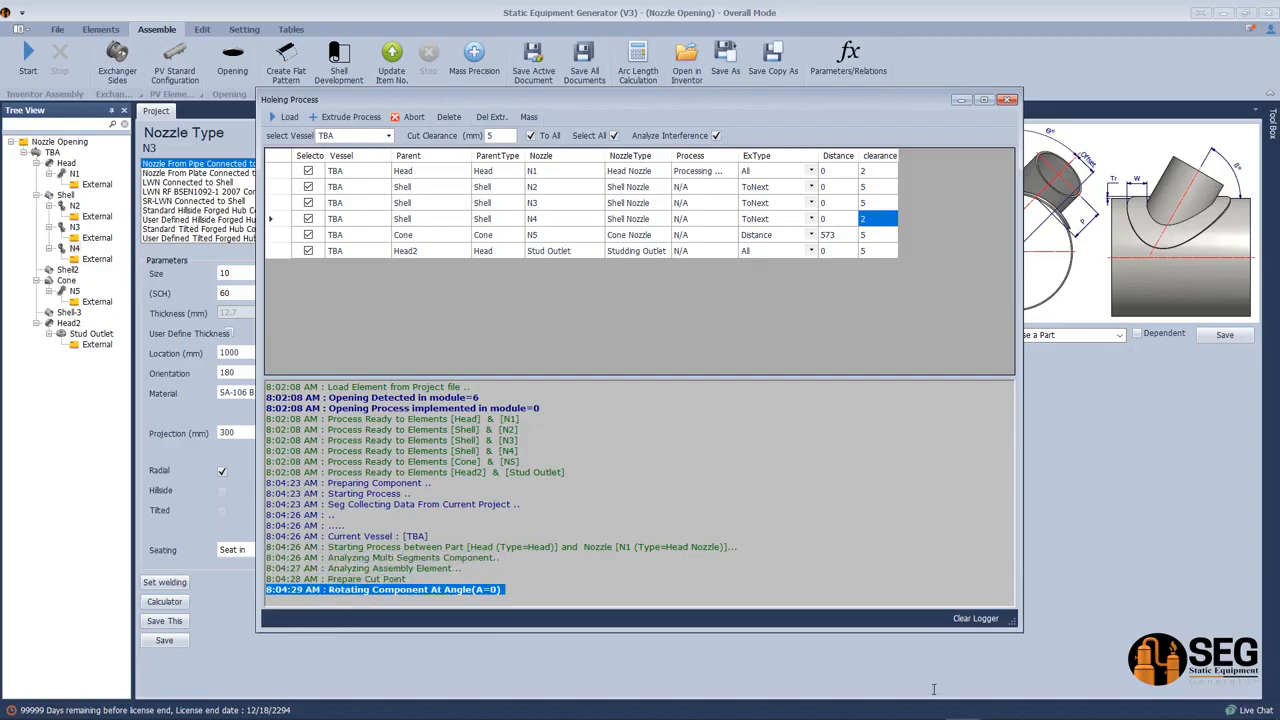
click(891, 705)
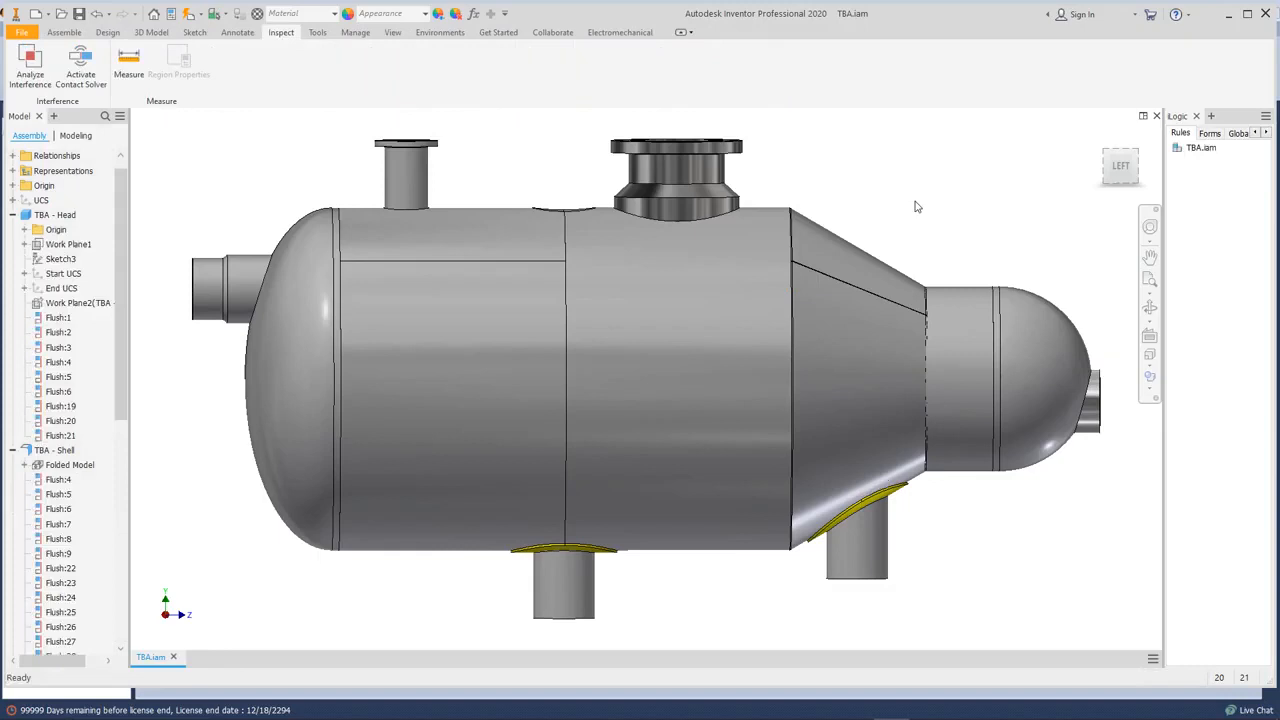
- Examine the nozzle openings on the whole vessel assembly from several angles
click(1150, 307)
drag(788, 409, 797, 447)
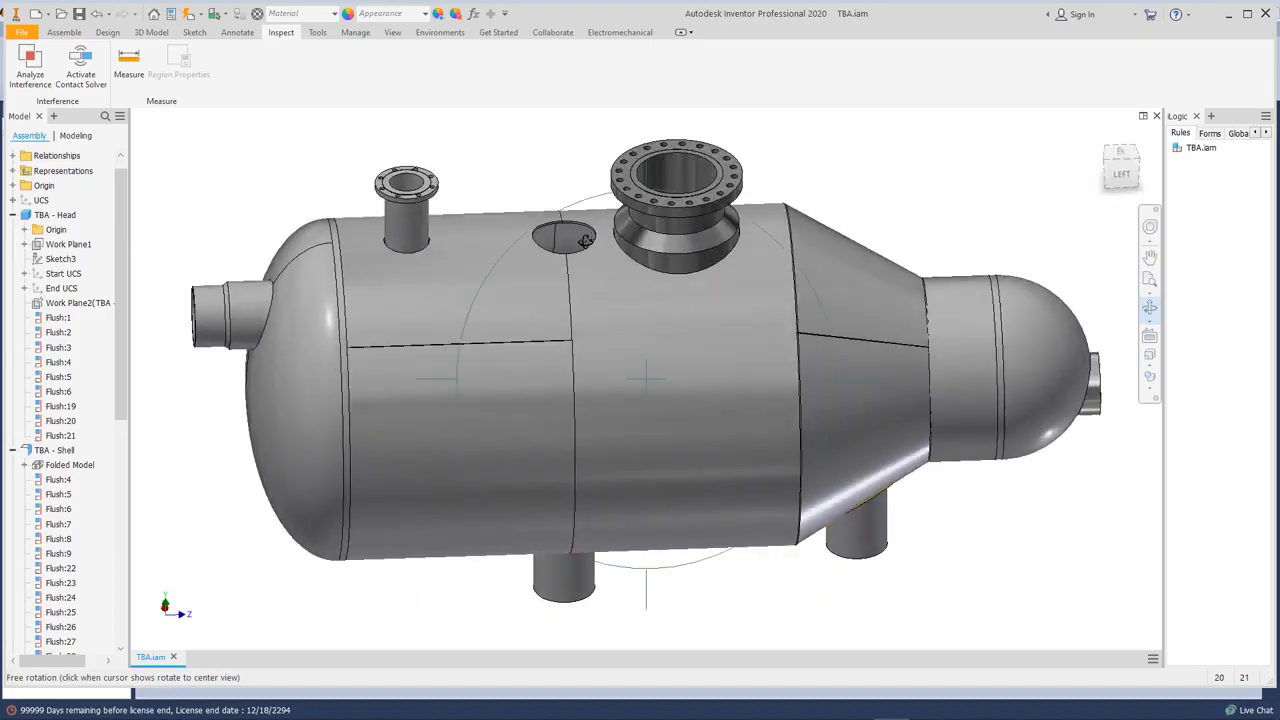
scroll(587, 238, up, 2)
drag(682, 359, 671, 341)
middle_drag(525, 248, 630, 305)
drag(645, 423, 692, 375)
key(Escape)
- Open the TBA - Head part in place, examine its nozzle opening from several angles, and return to the assembly
double_click(325, 367)
click(1150, 308)
scroll(730, 360, up, 3)
drag(722, 366, 547, 381)
drag(681, 465, 684, 430)
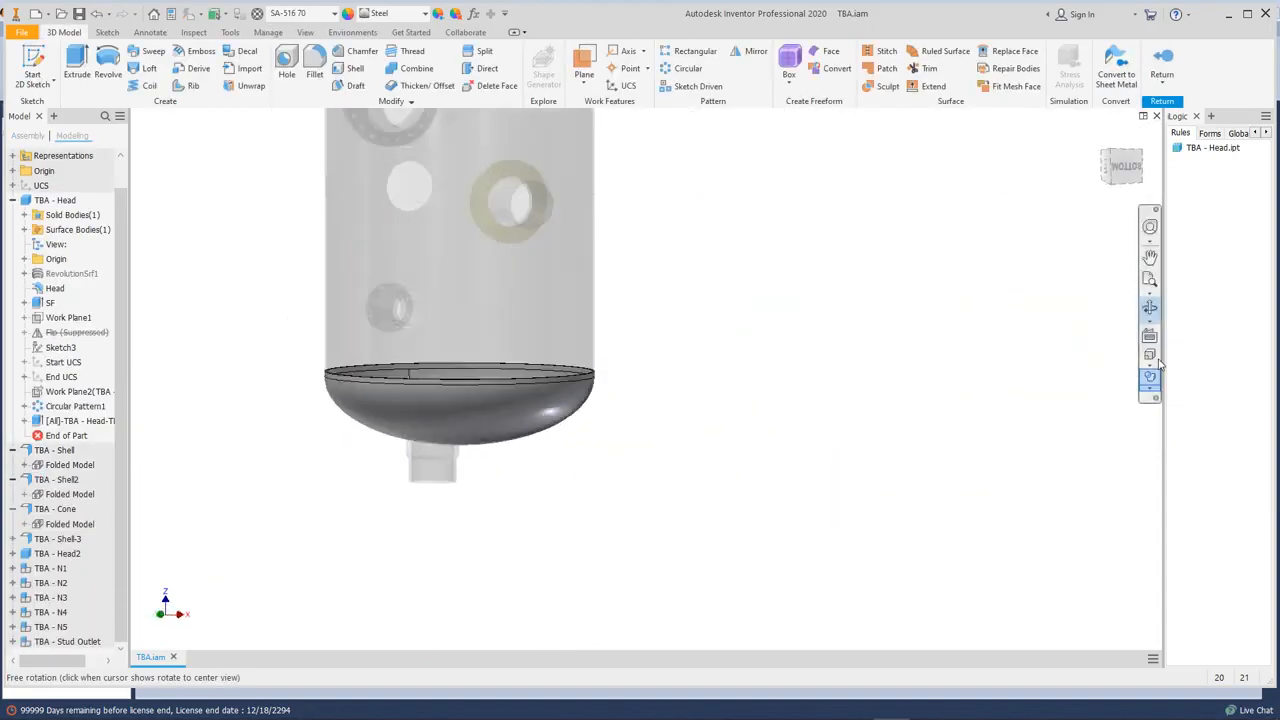
click(1150, 318)
click(1101, 337)
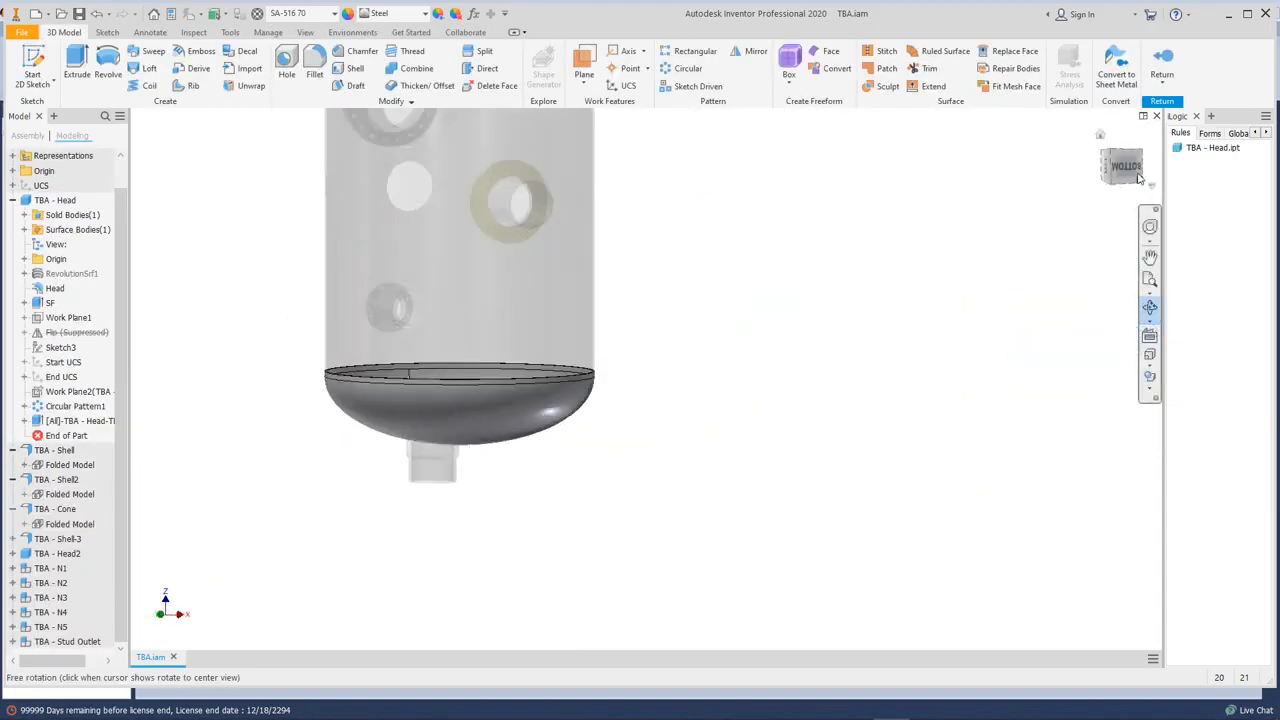
click(1126, 168)
drag(790, 342, 786, 520)
drag(566, 375, 795, 408)
scroll(458, 302, down, 4)
drag(537, 366, 527, 368)
scroll(525, 325, down, 4)
scroll(525, 323, up, 5)
middle_drag(652, 275, 585, 218)
right_click(660, 234)
click(710, 238)
right_click(738, 200)
click(738, 245)
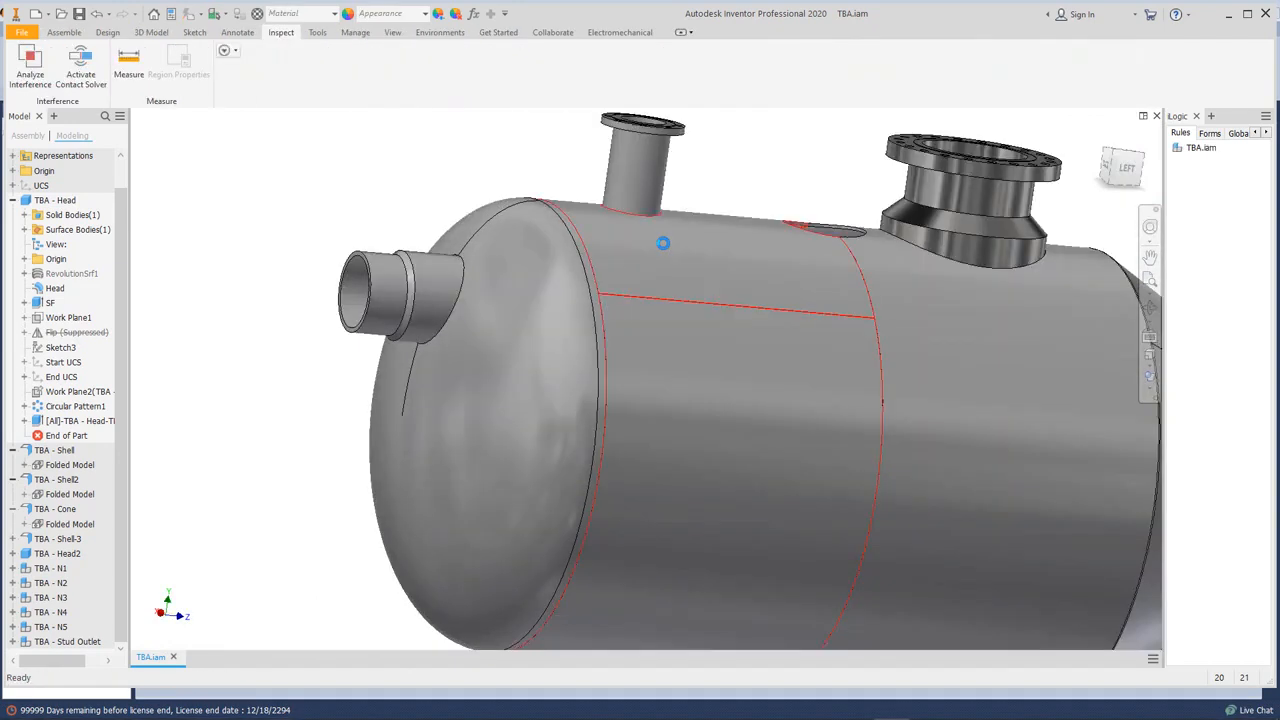
- Open the TBA - Shell part in place, examine its nozzle openings and the cuts at its seam with Shell2, and return to the assembly
double_click(699, 252)
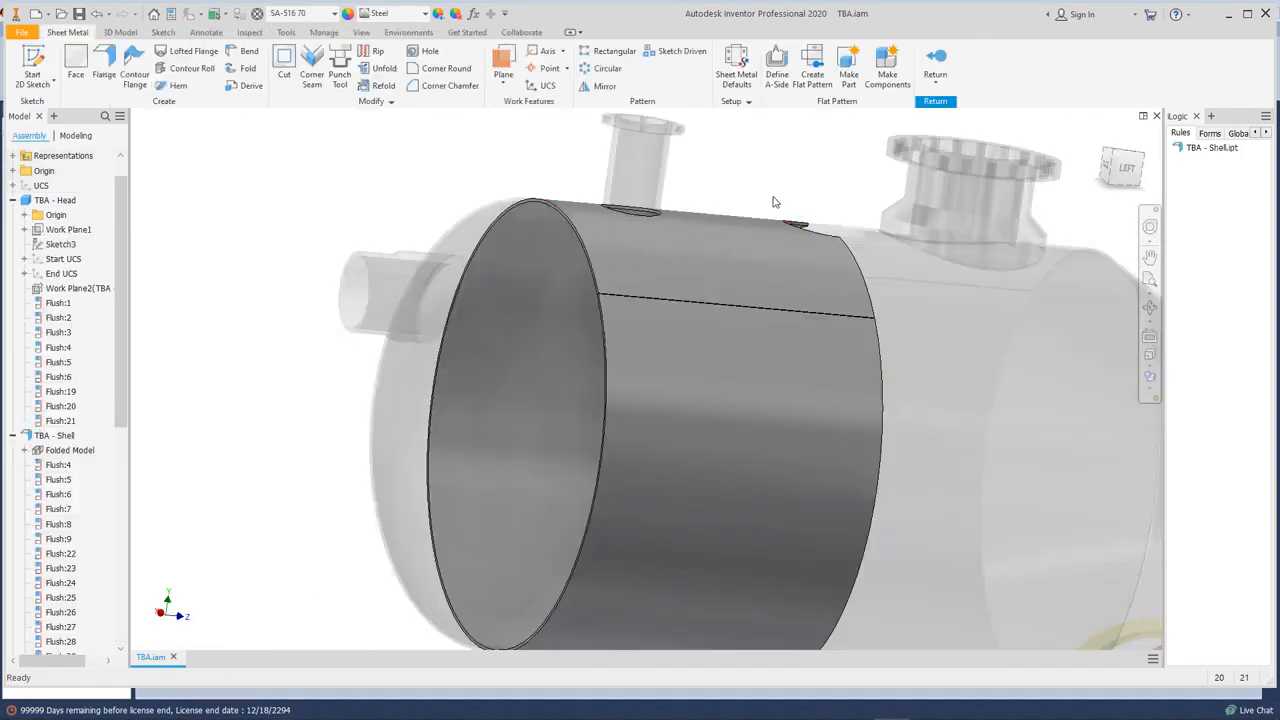
click(1150, 308)
scroll(517, 303, up, 3)
drag(520, 308, 592, 388)
scroll(551, 263, down, 4)
scroll(586, 229, up, 4)
middle_drag(724, 466, 720, 374)
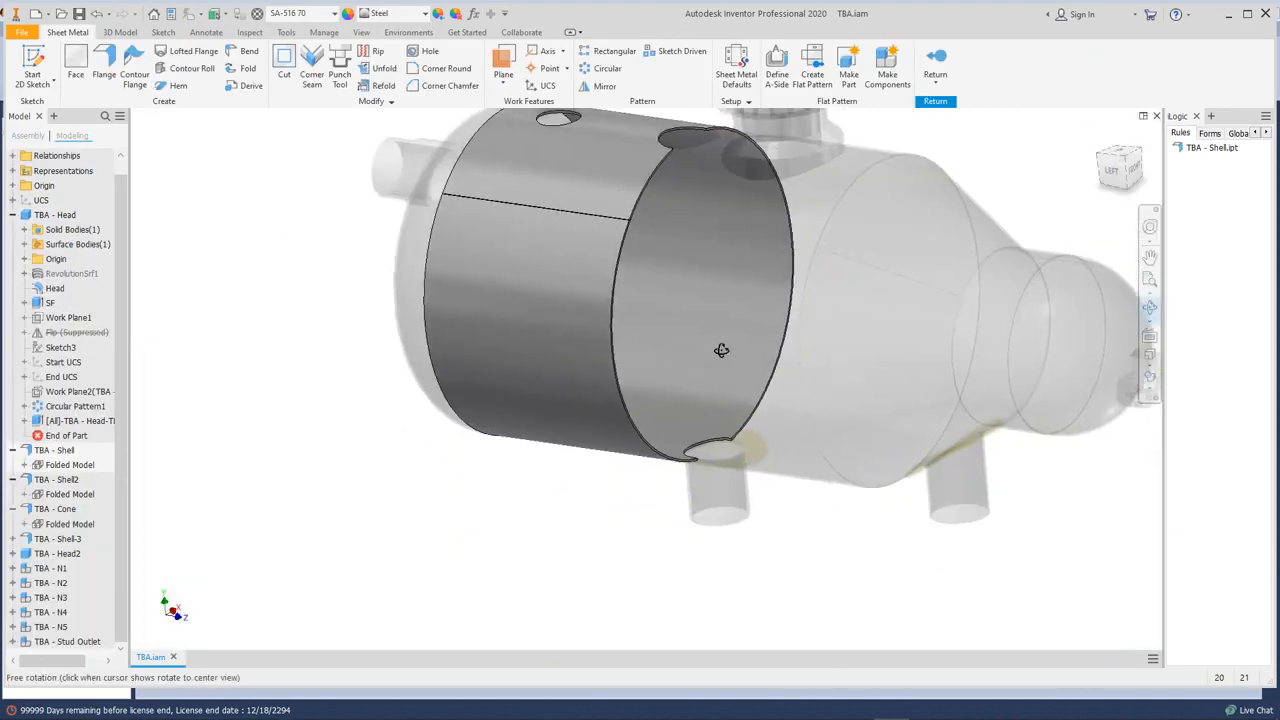
drag(720, 376, 716, 302)
scroll(690, 386, down, 4)
scroll(704, 399, up, 4)
middle_drag(677, 174, 694, 306)
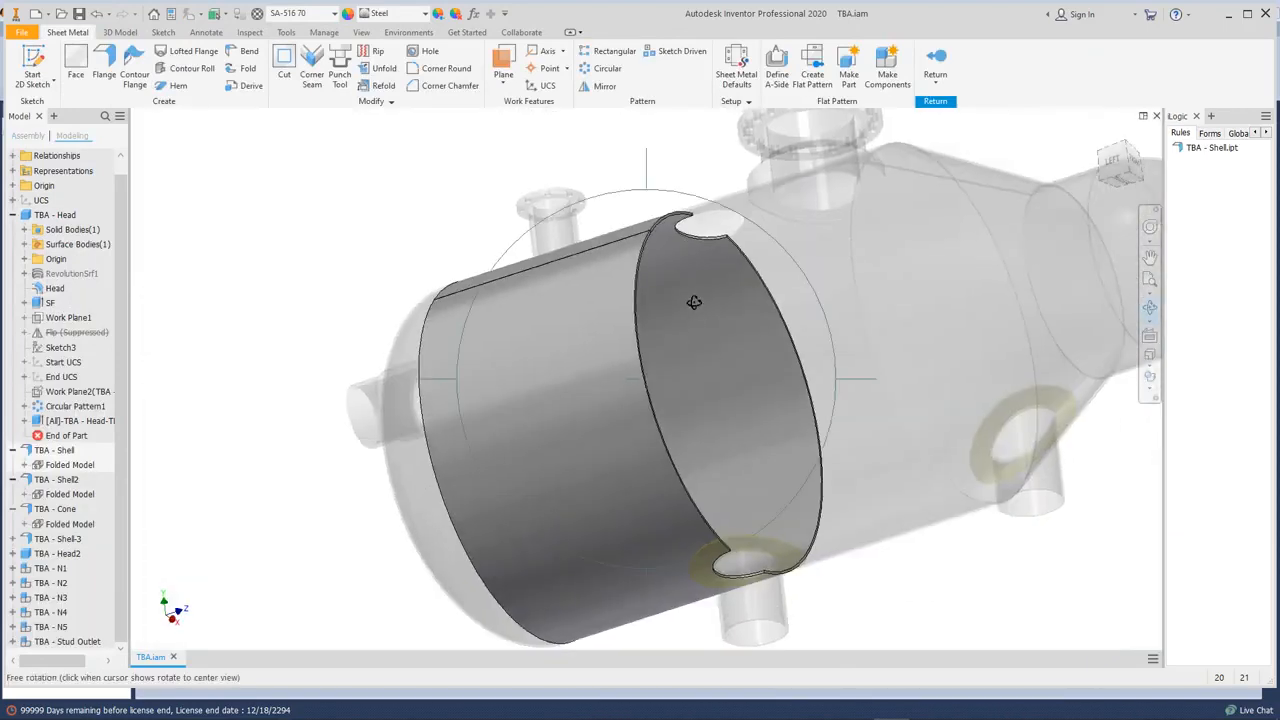
drag(694, 306, 711, 357)
middle_drag(722, 247, 733, 310)
key(F4)
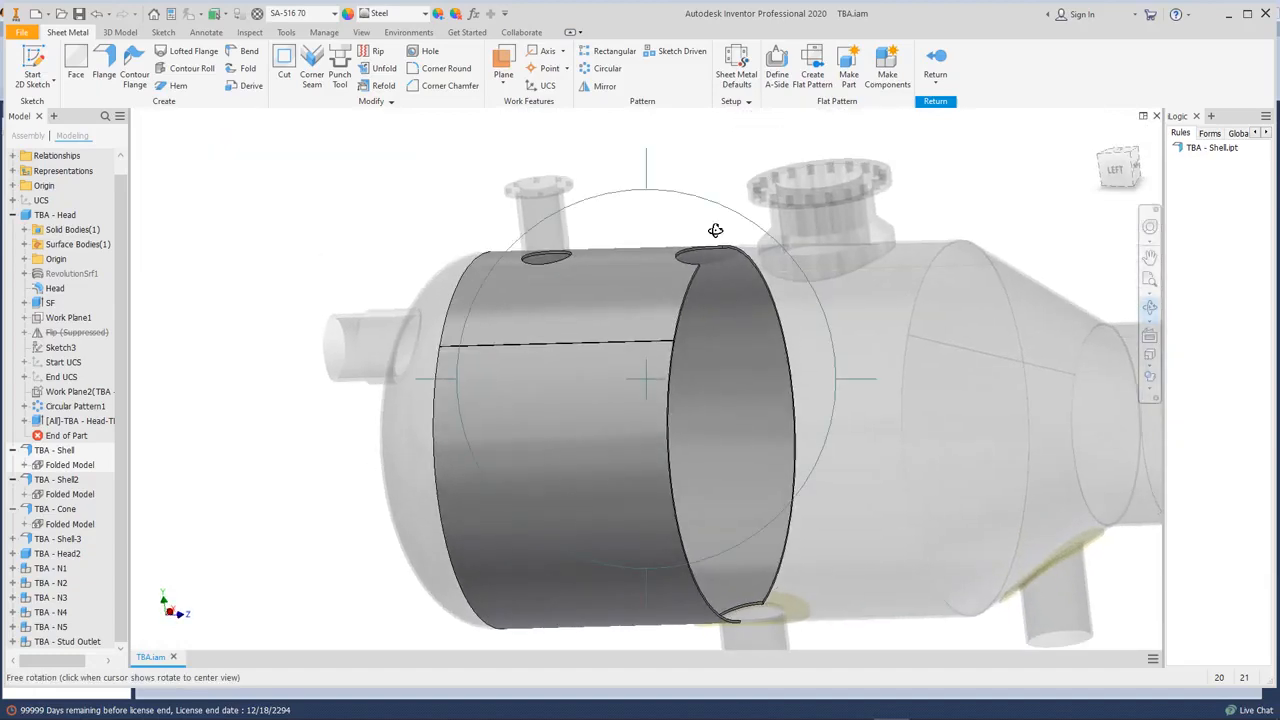
drag(694, 409, 714, 403)
right_click(690, 335)
click(747, 336)
right_click(640, 214)
click(664, 258)
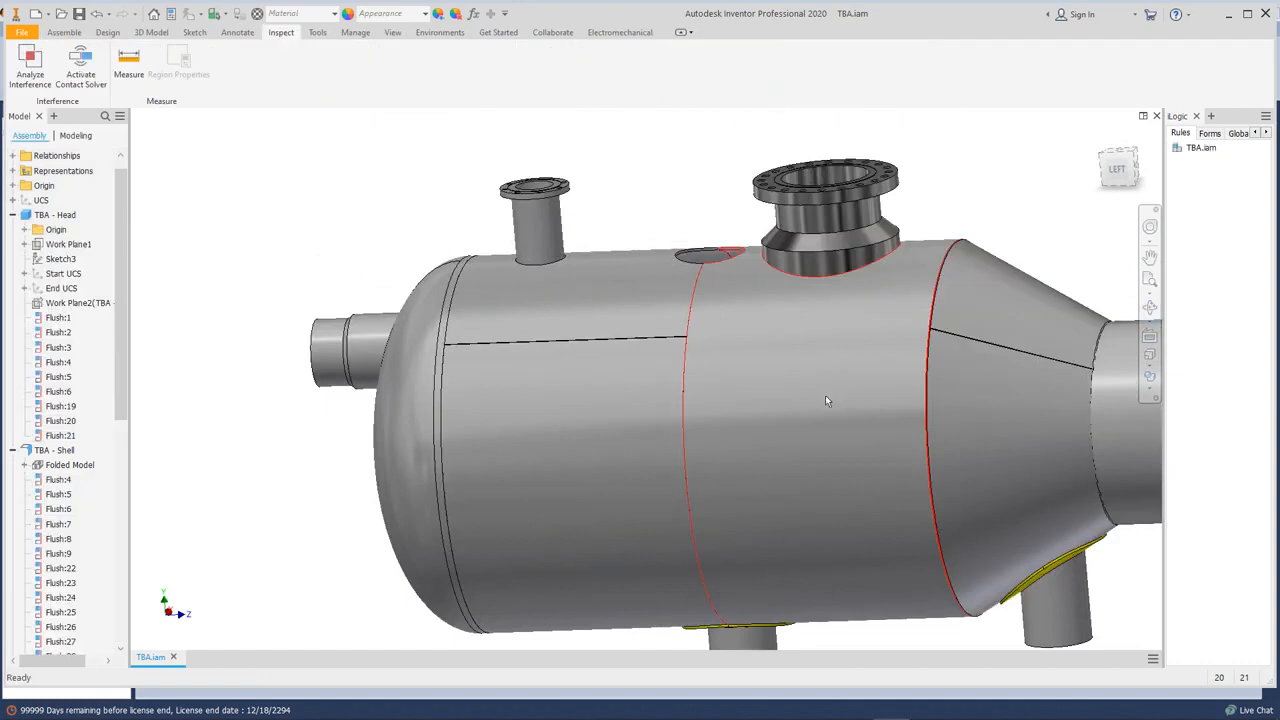
- Open the TBA - Shell2 part in place, examine the interference cuts at its seam with the first shell, and return to the assembly
double_click(804, 352)
key(F4)
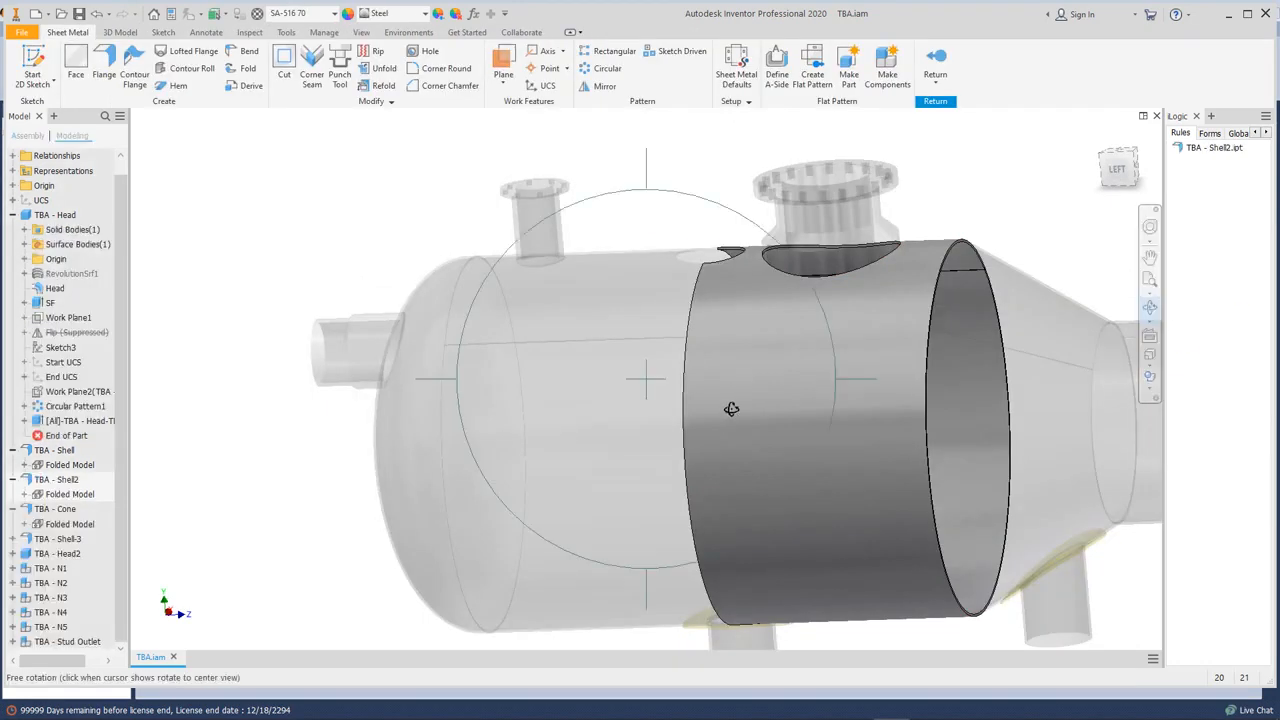
drag(750, 398, 676, 468)
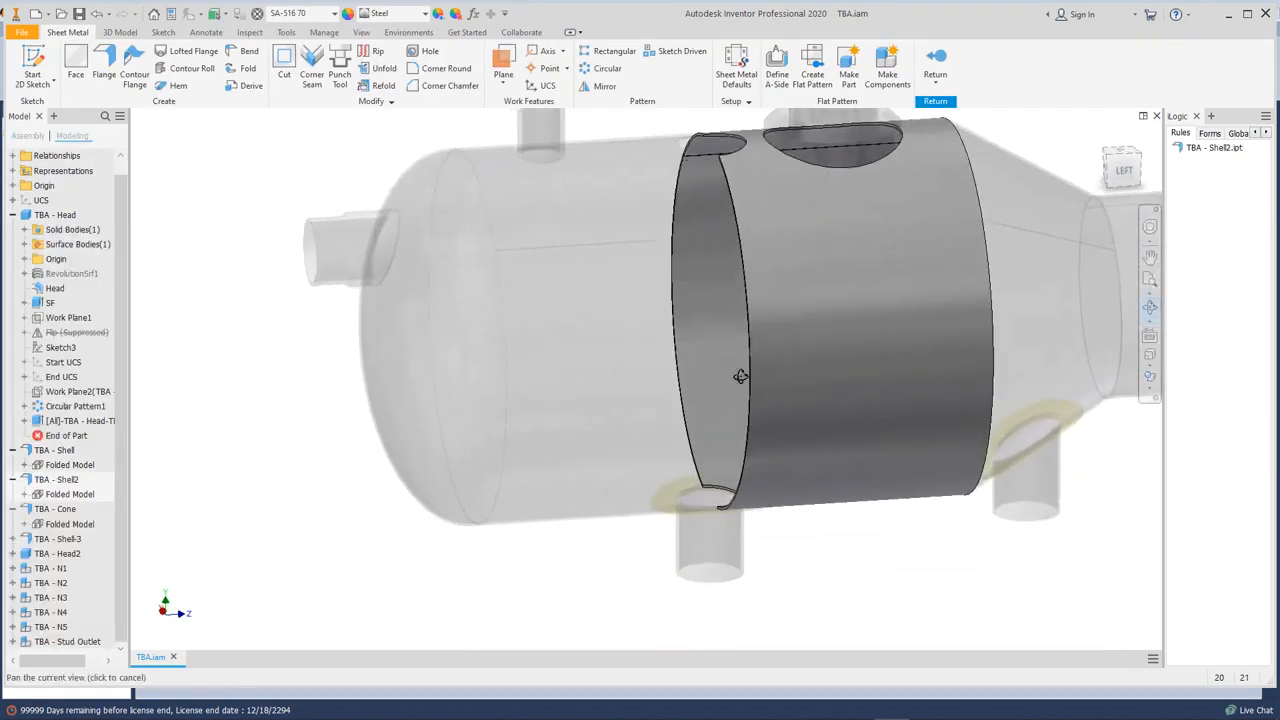
scroll(692, 499, up, 5)
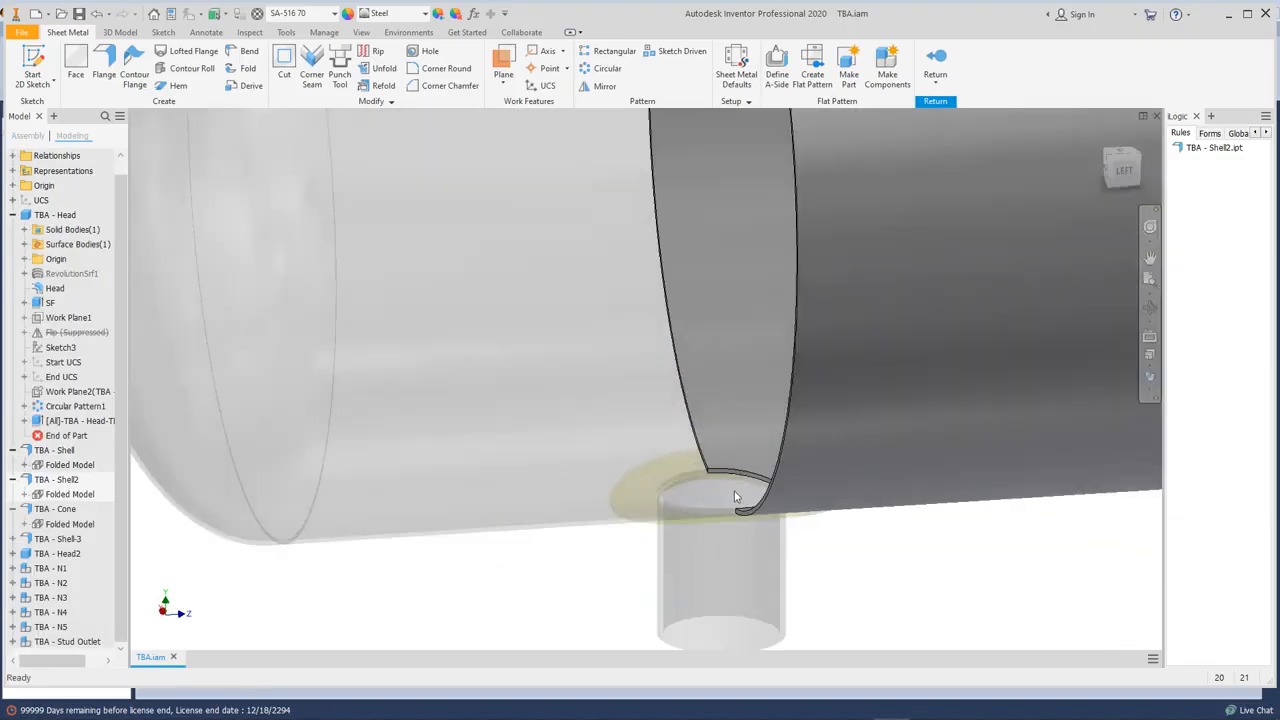
scroll(694, 498, down, 4)
middle_drag(732, 442, 709, 520)
right_click(998, 163)
click(996, 206)
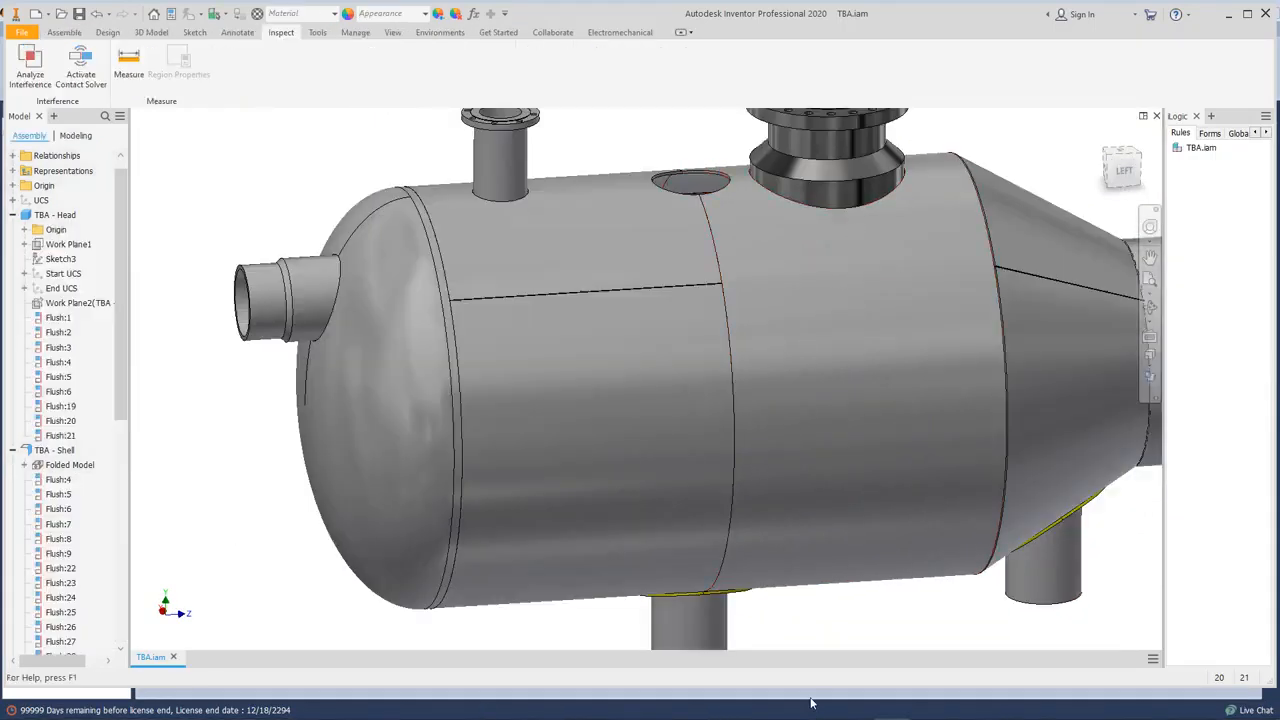
- Switch to the Holeing Process in Static Equipment Generator, reload the openings, and delete only the N3 opening with cut clearance 5 applied to all selected
click(900, 628)
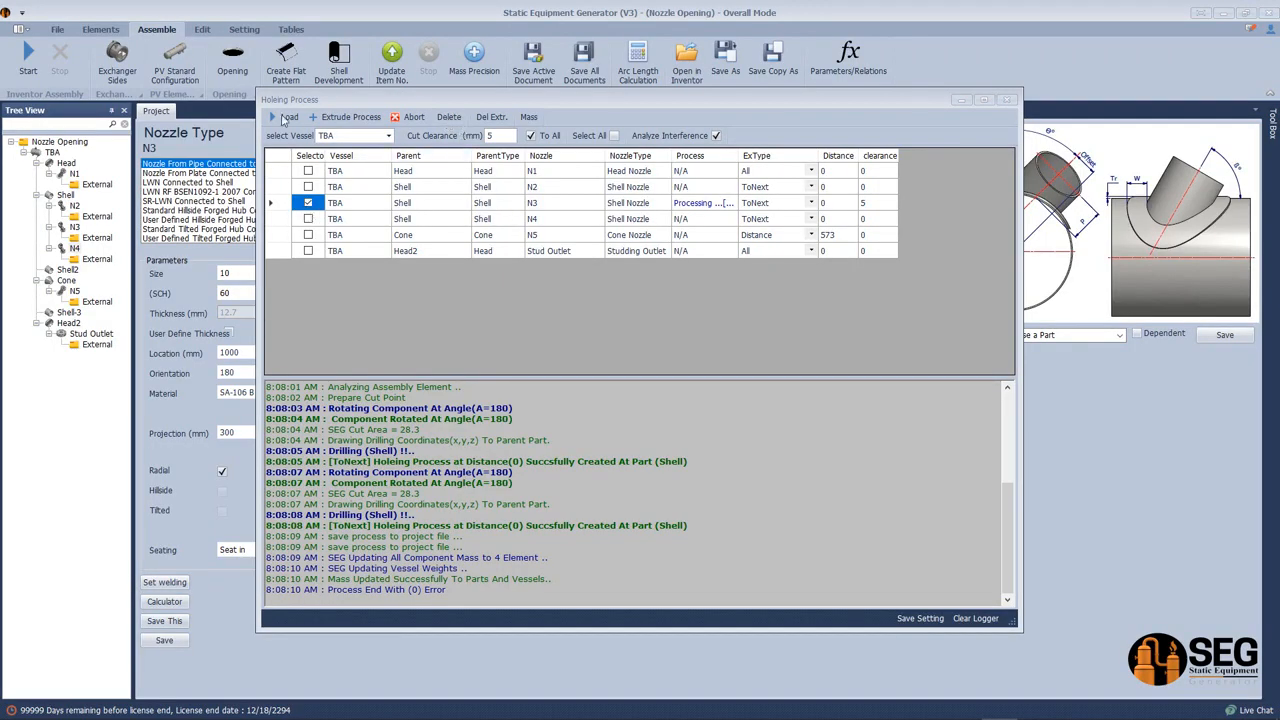
click(285, 117)
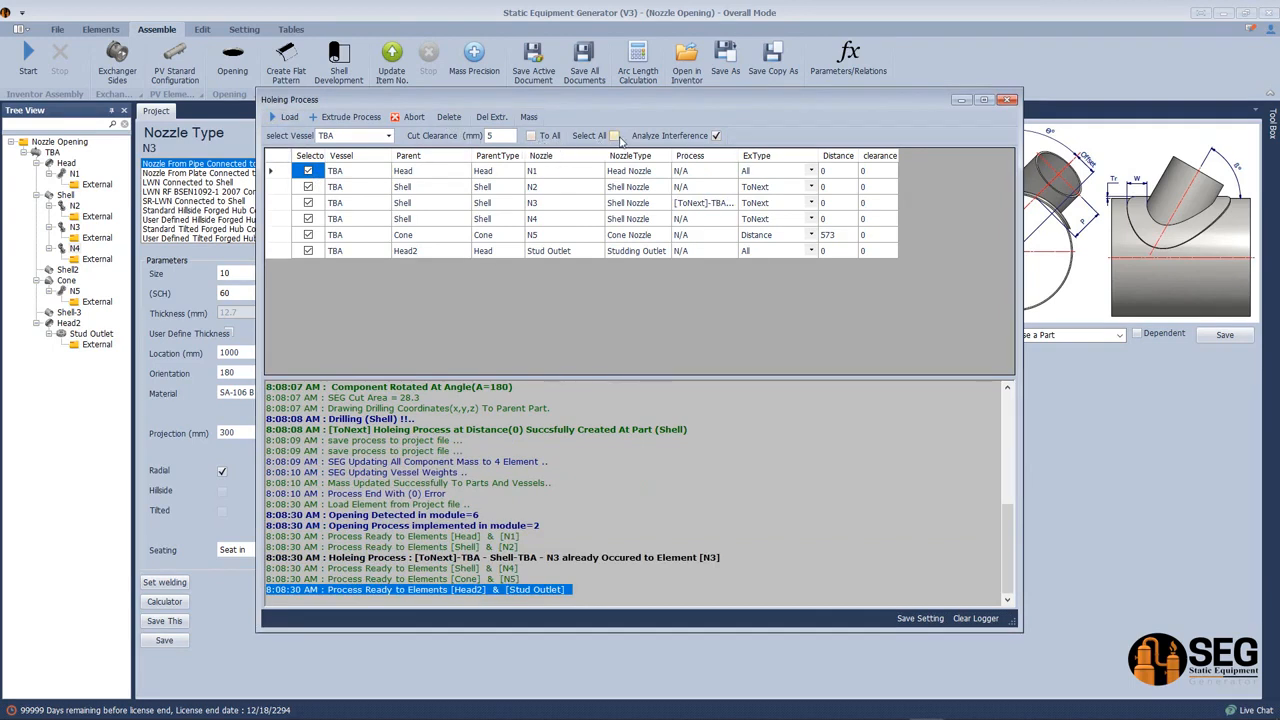
click(310, 203)
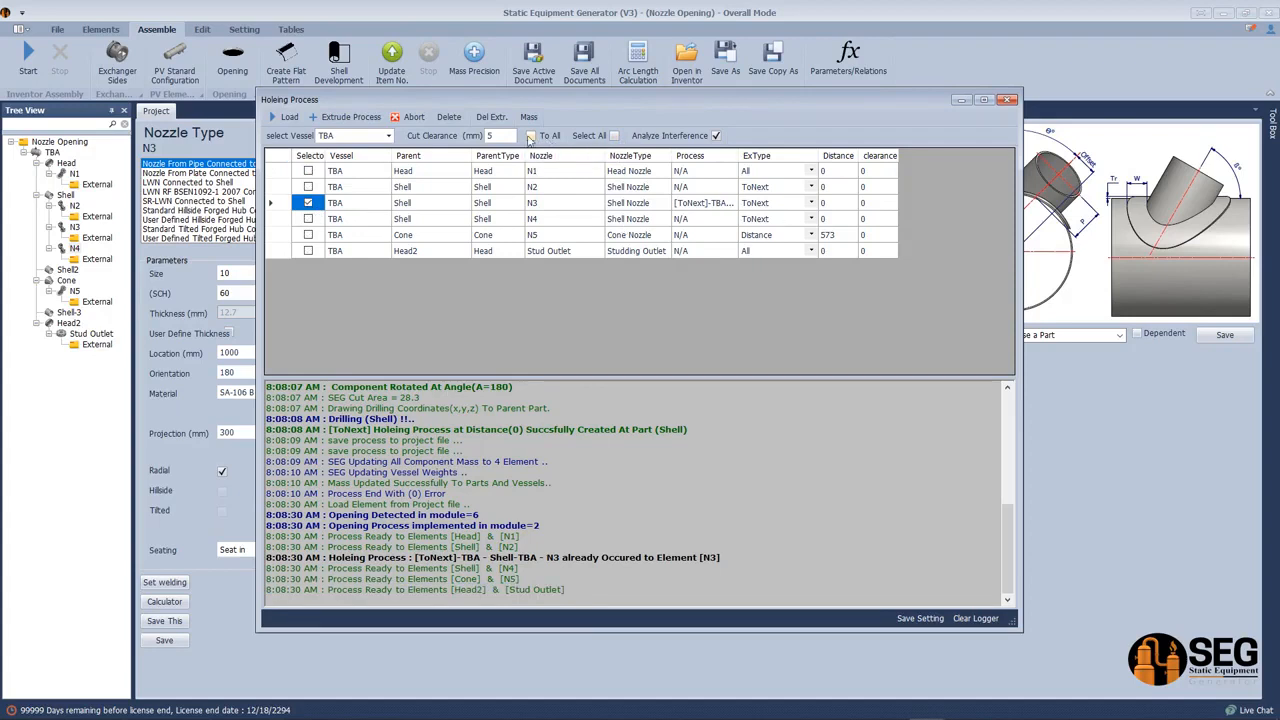
click(531, 135)
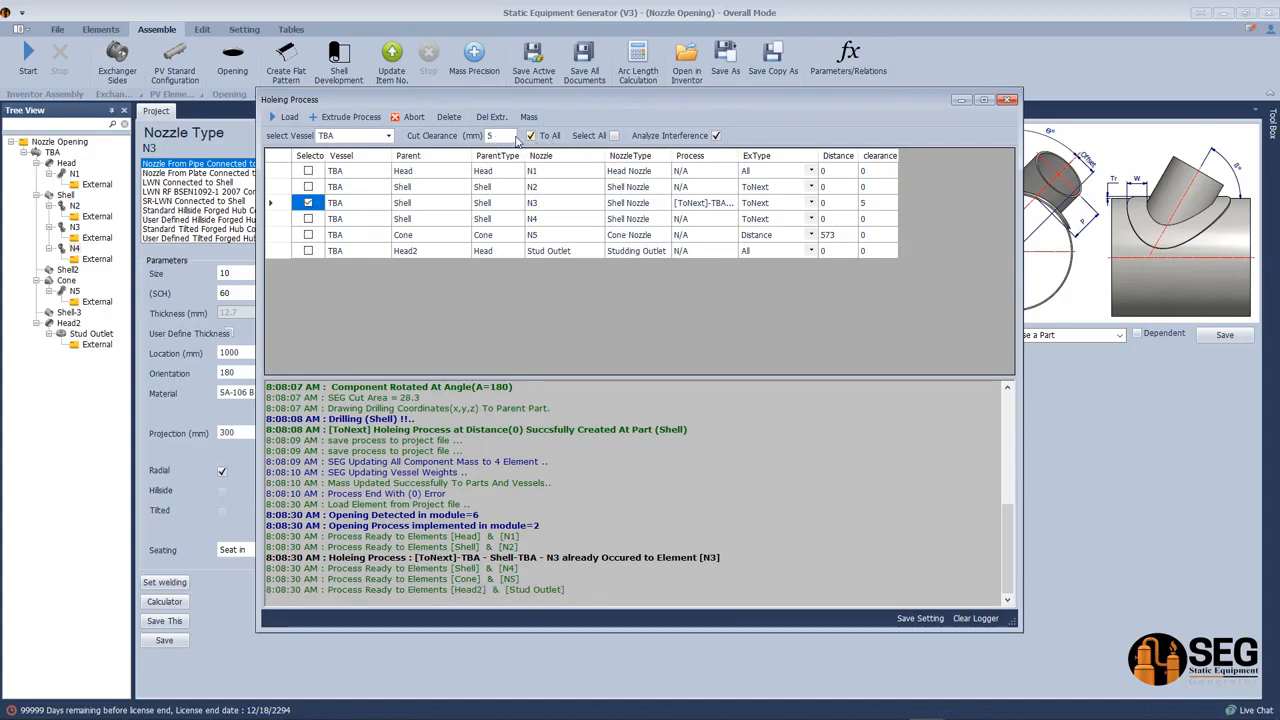
click(449, 118)
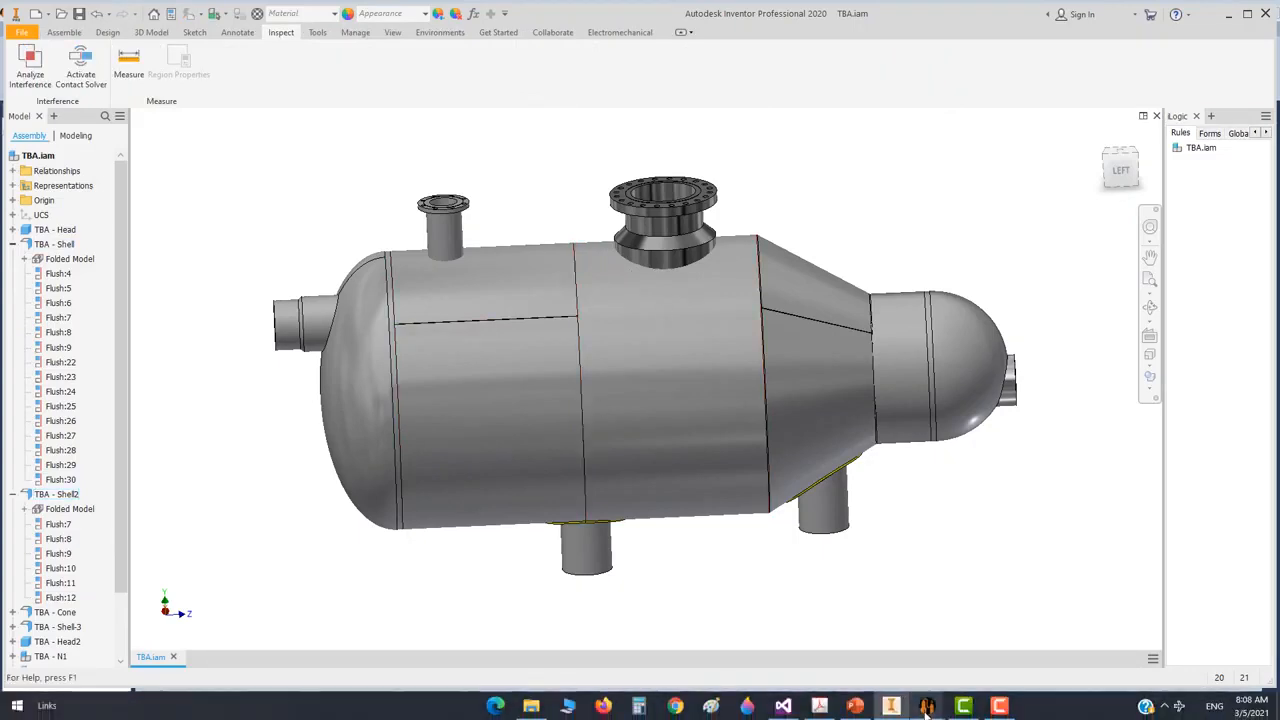
- Return from Inventor to Static Equipment Generator, reload the openings list, and select only nozzle N3
mouse_move(927, 706)
click(1005, 640)
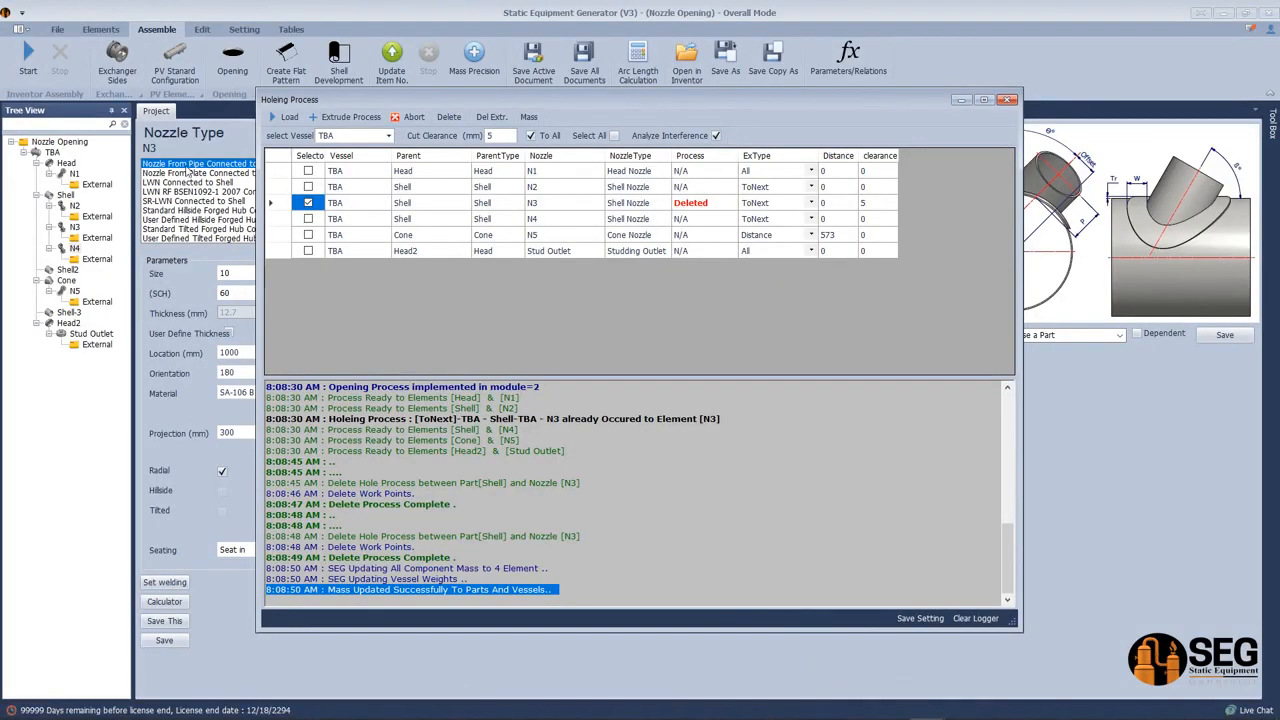
click(289, 118)
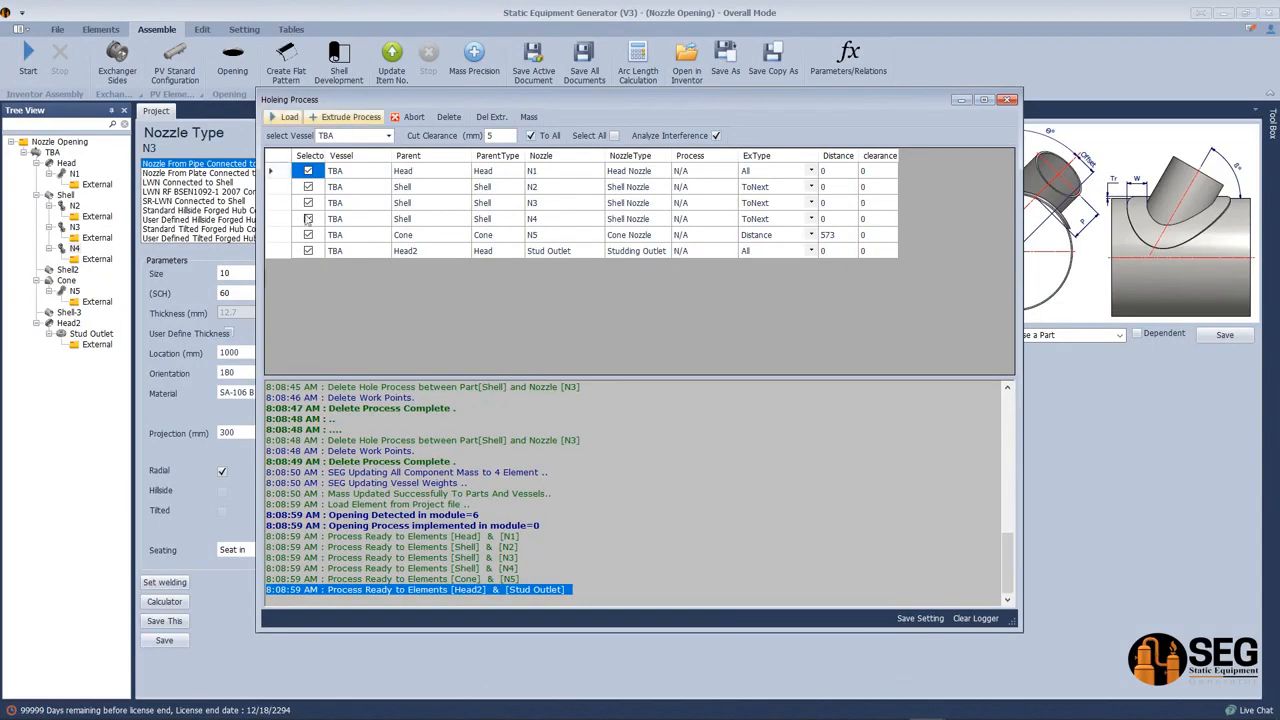
click(615, 136)
click(308, 203)
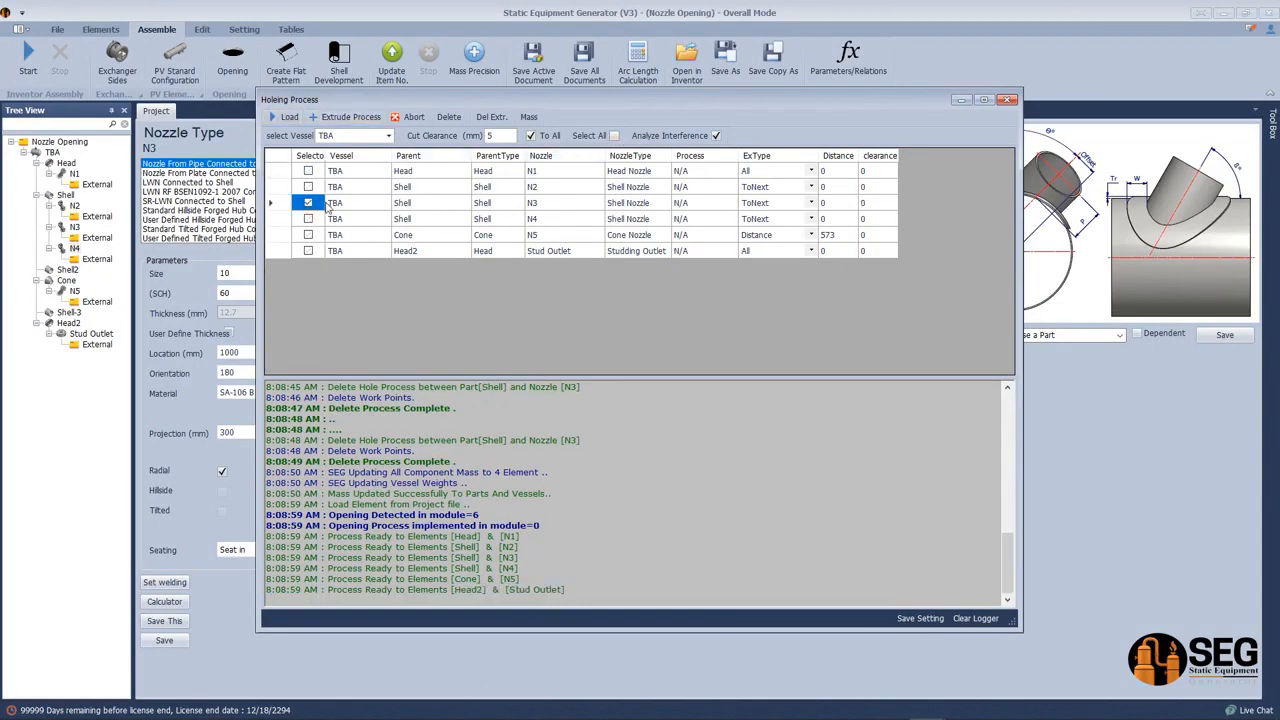
- Set the extrusion type of nozzle N3 to Distance with a distance of 500 and save the setting
click(811, 204)
click(811, 203)
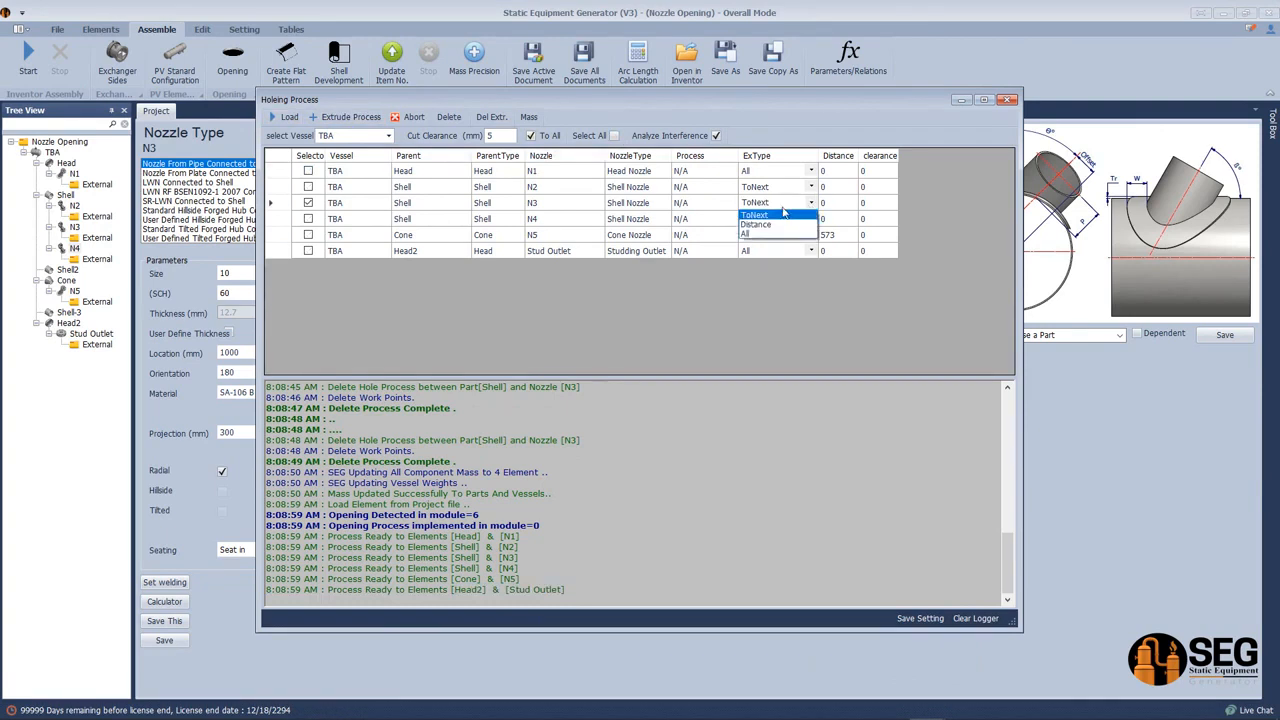
click(764, 225)
click(837, 205)
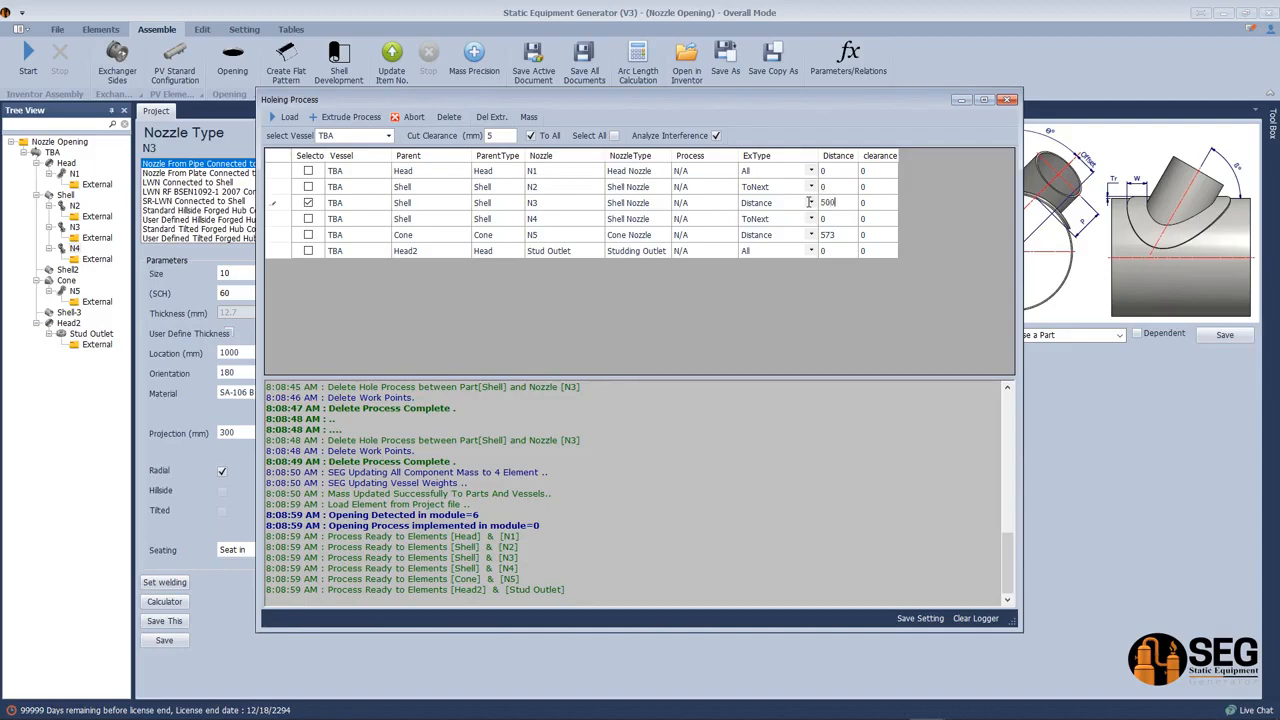
click(889, 206)
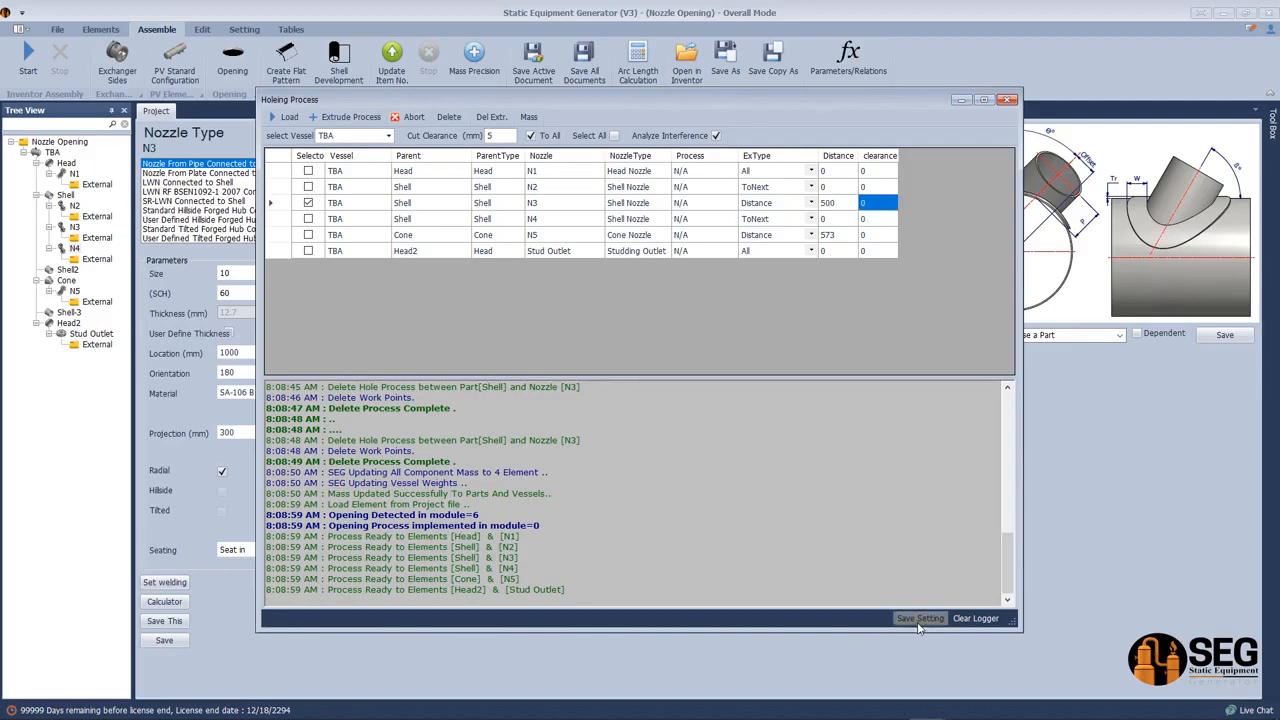
- Run the Extrude Process for nozzle N3 and switch to Autodesk Inventor to view the vessel around that nozzle
click(345, 118)
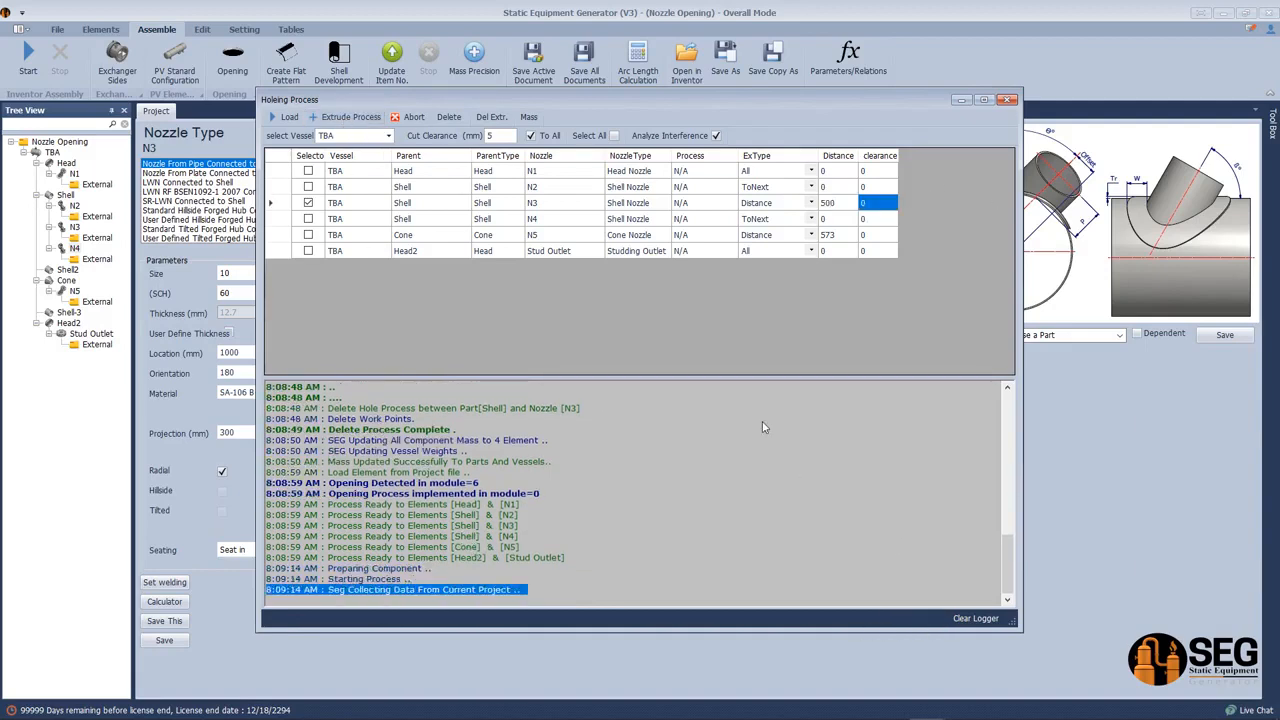
click(890, 706)
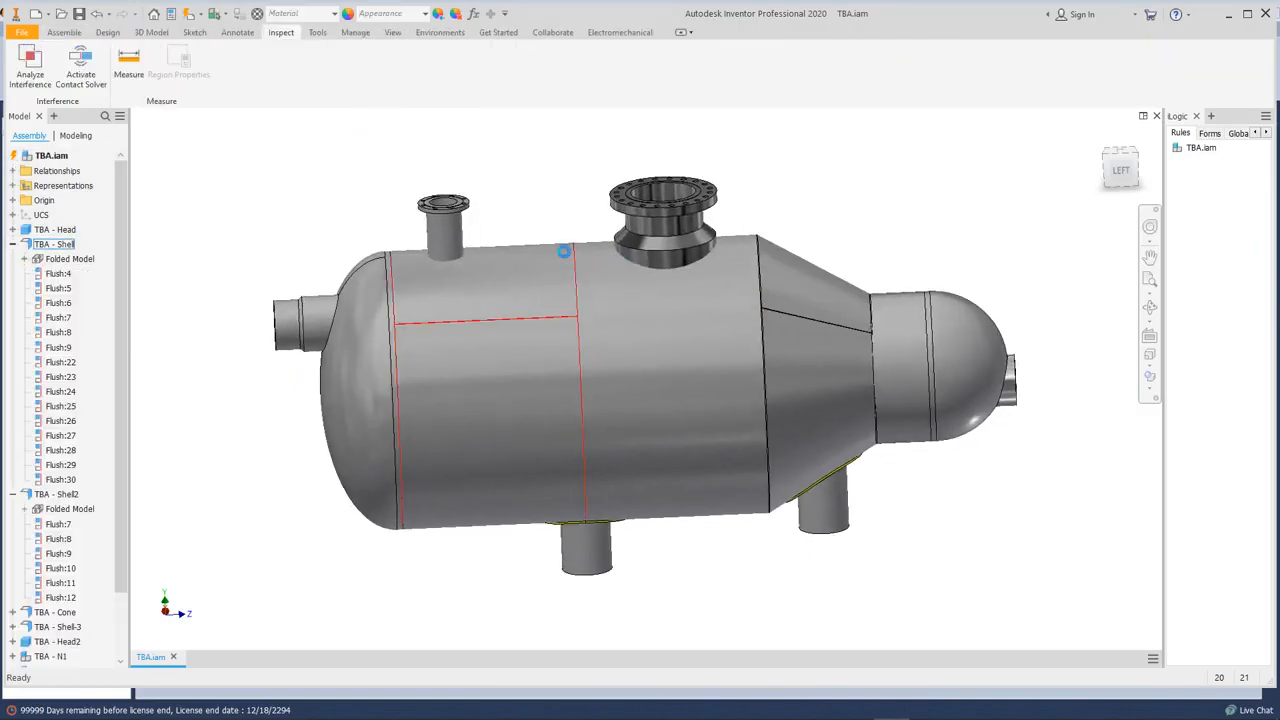
click(1150, 307)
drag(586, 434, 586, 271)
scroll(591, 431, up, 5)
drag(591, 431, 571, 363)
key(Escape)
- Open the TBA - Shell part in place, examine the new N3 cut at its edge, and return to the assembly
click(420, 442)
key(F4)
drag(586, 300, 623, 351)
scroll(610, 390, up, 5)
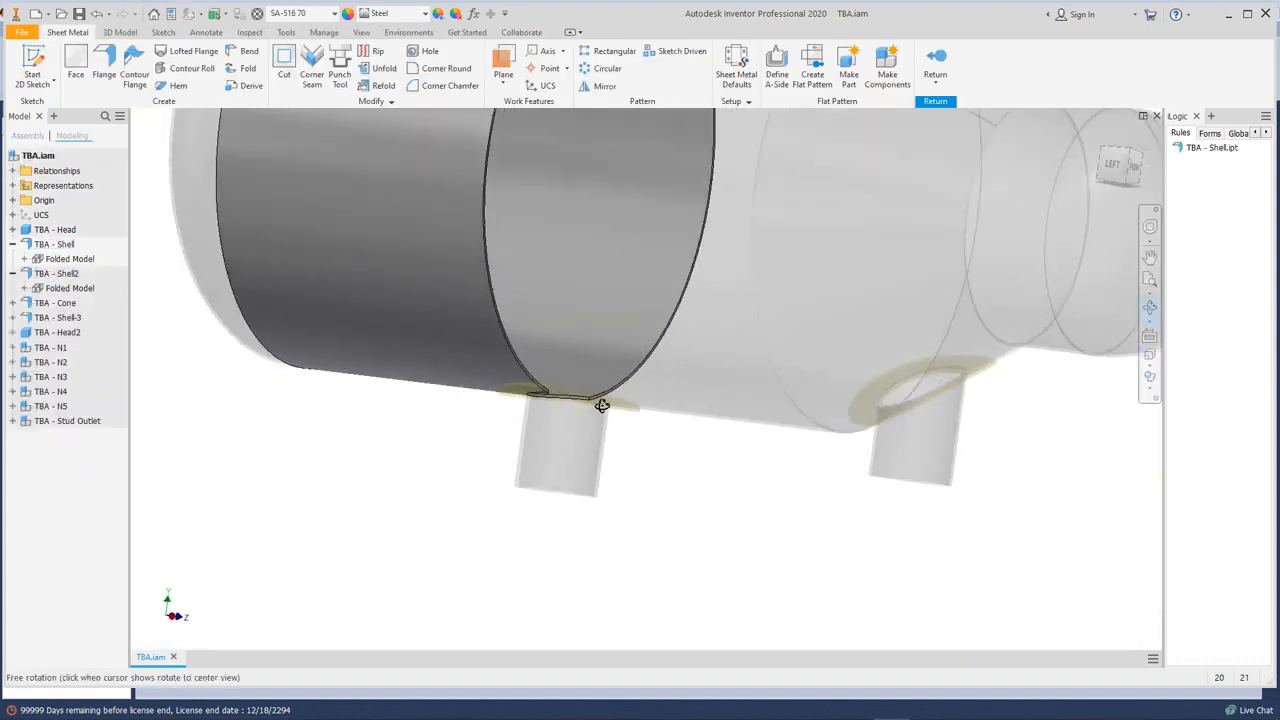
drag(603, 411, 631, 380)
right_click(728, 443)
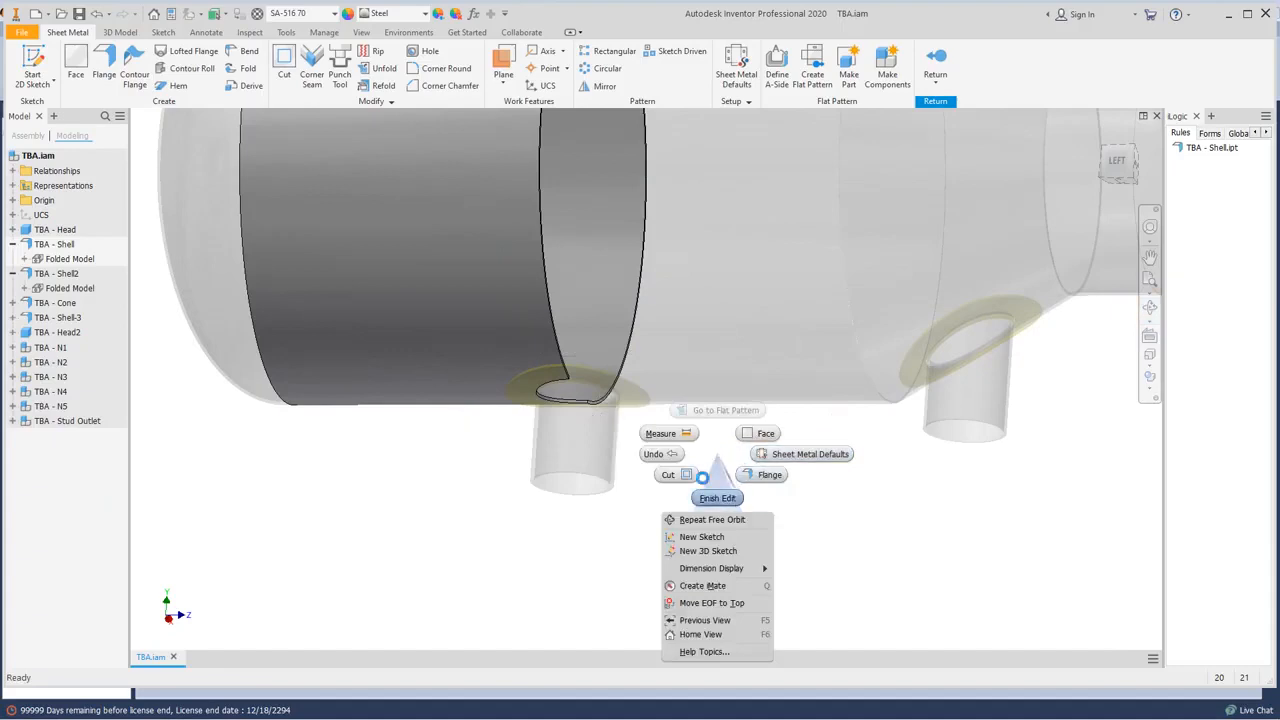
click(700, 482)
- Open the TBA - Shell2 part in place, examine the matching N3 cut at its edge, and return to the assembly
double_click(717, 357)
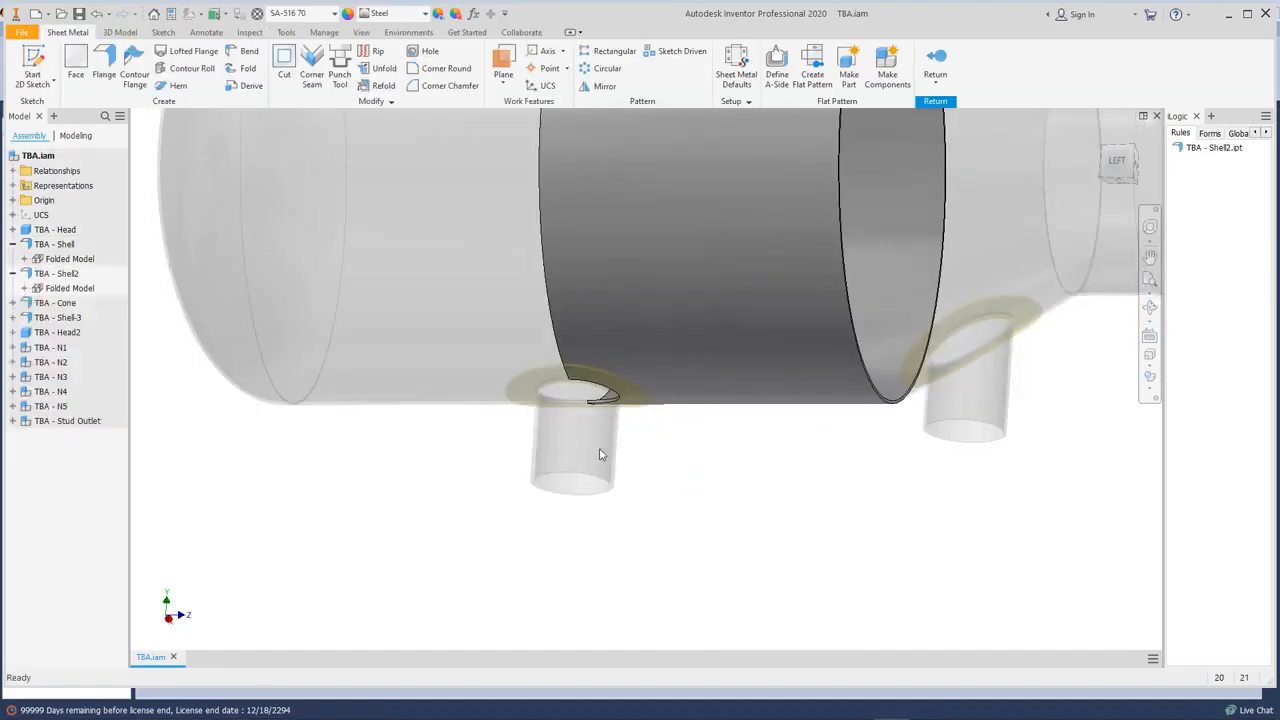
scroll(624, 466, down, 3)
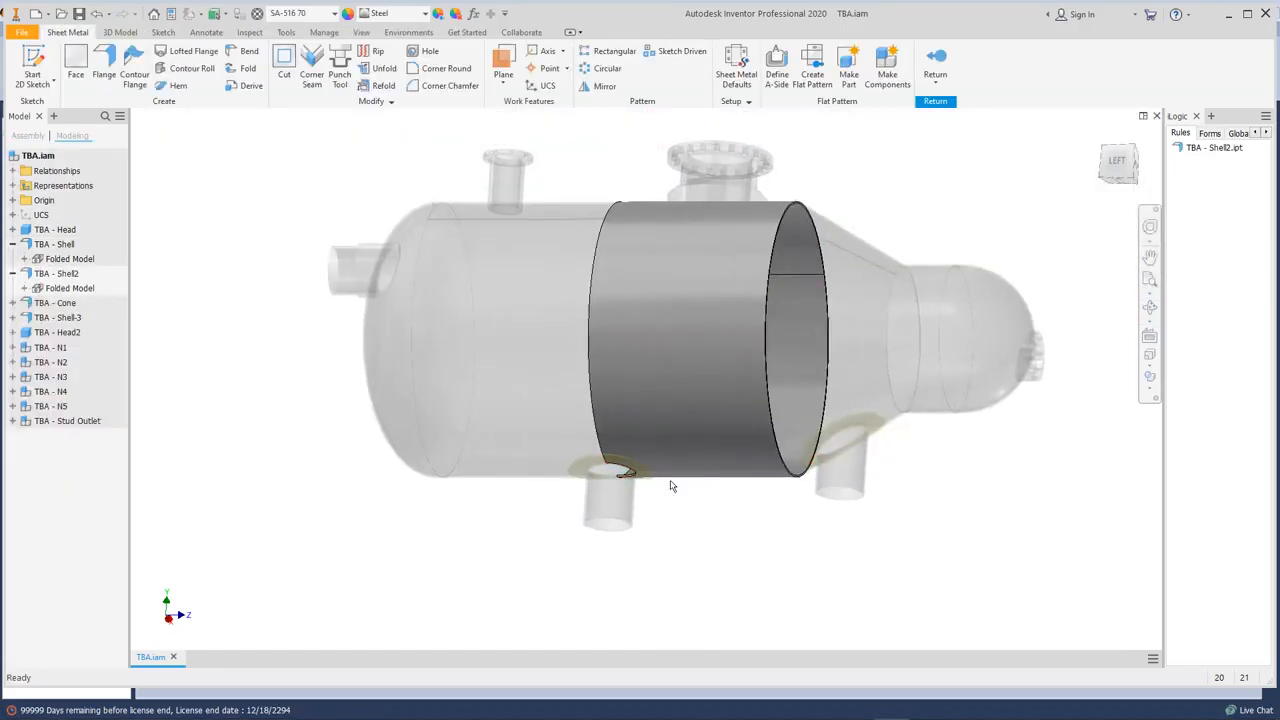
right_click(921, 212)
click(920, 252)
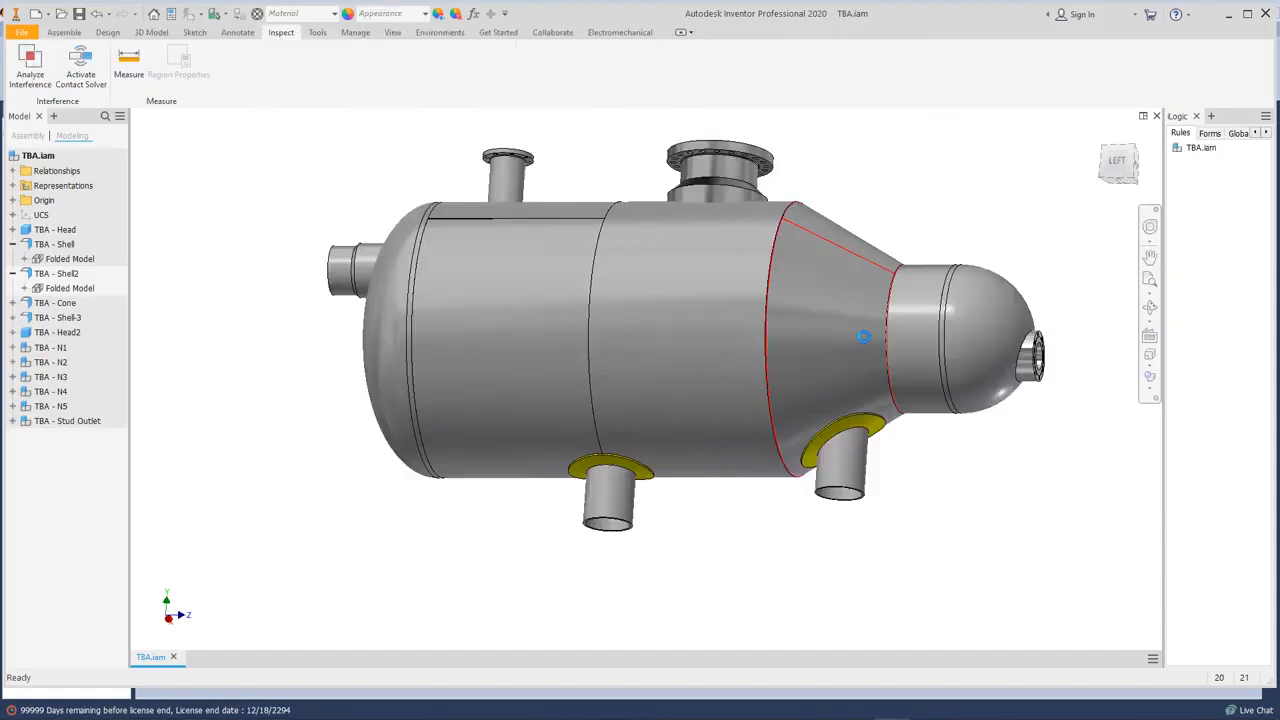
- Open the TBA - Cone part, examine its N5 nozzle opening, and view the cone's flat pattern
double_click(866, 343)
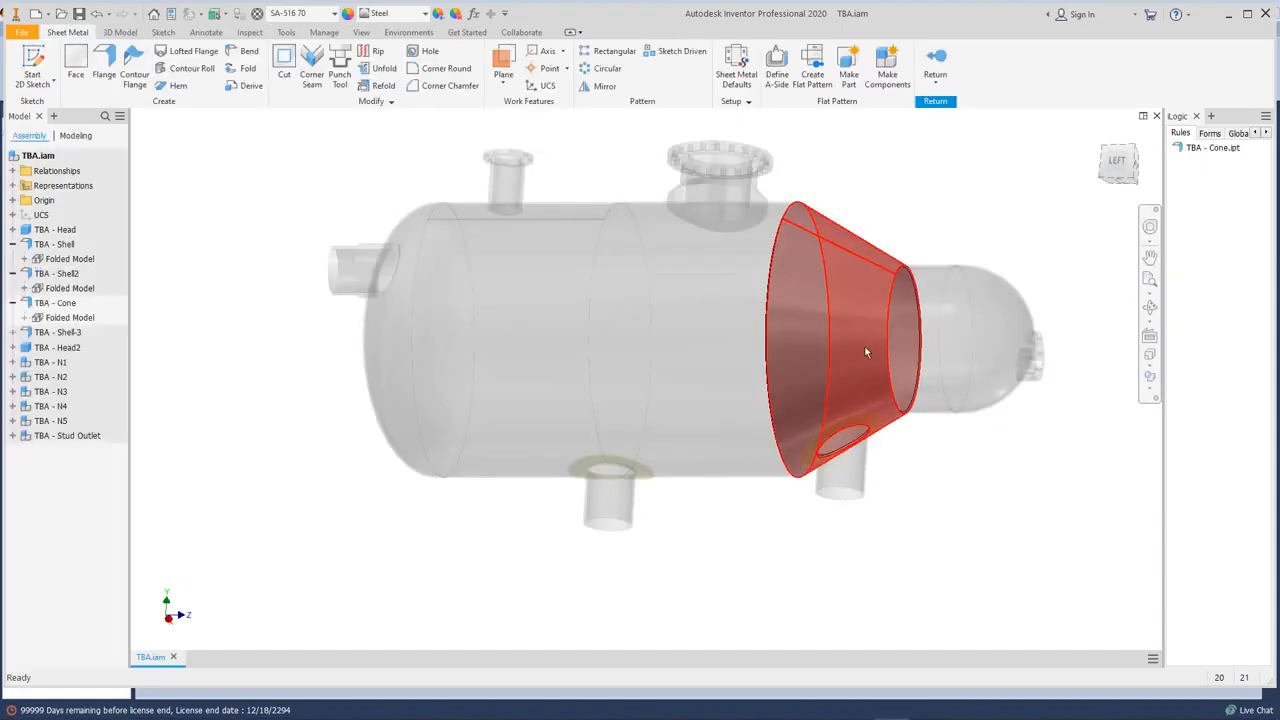
key(F4)
drag(692, 384, 677, 340)
shift+middle_drag(677, 340, 722, 276)
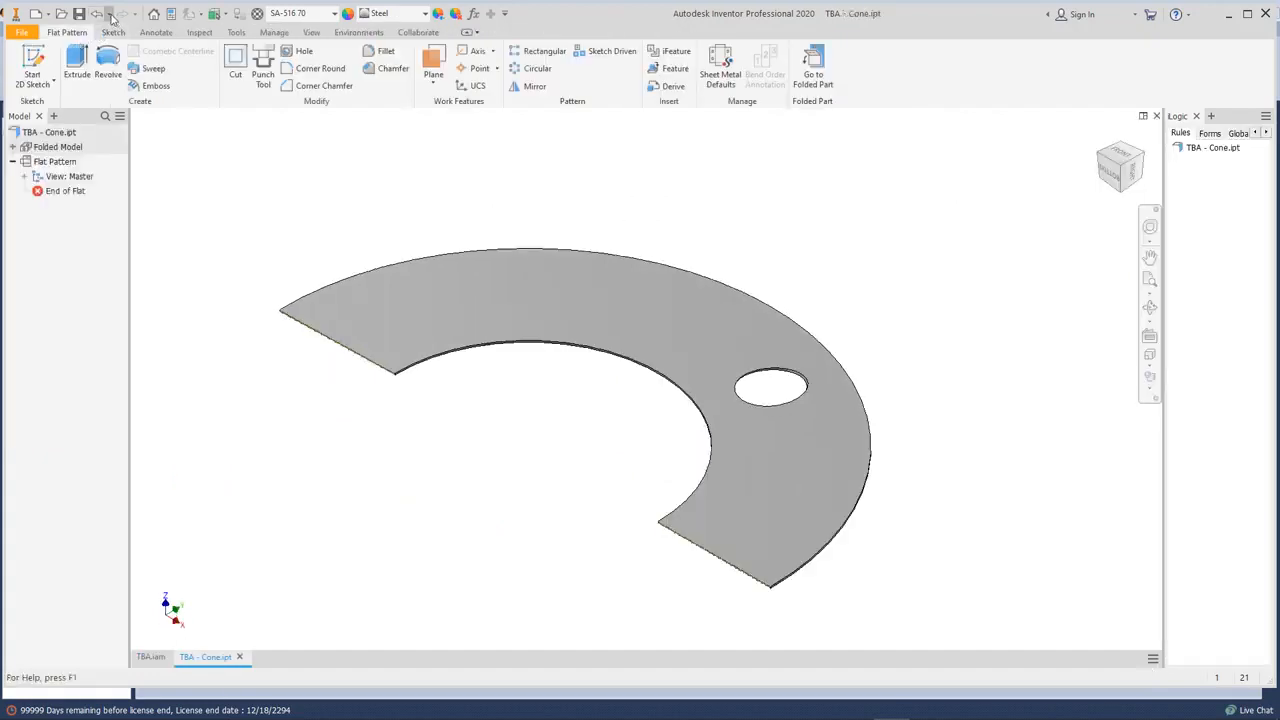
- Return to the TBA assembly and close the iLogic browser
click(97, 15)
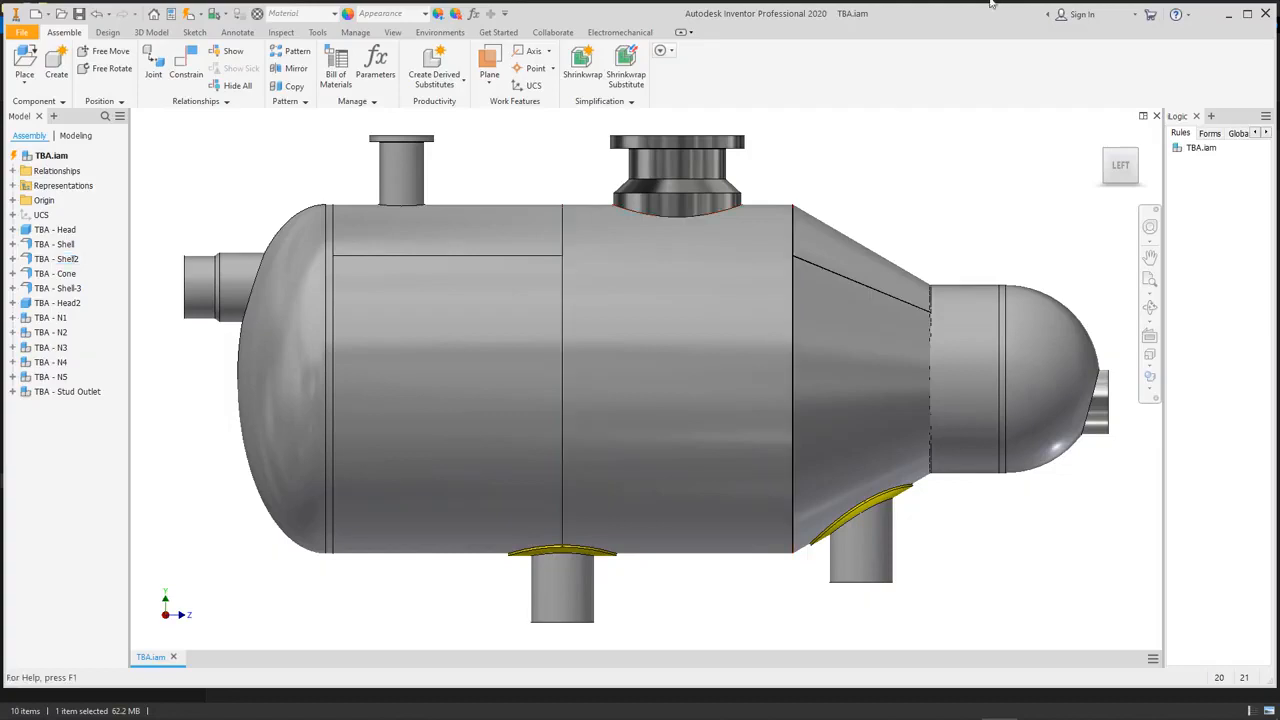
click(1196, 117)
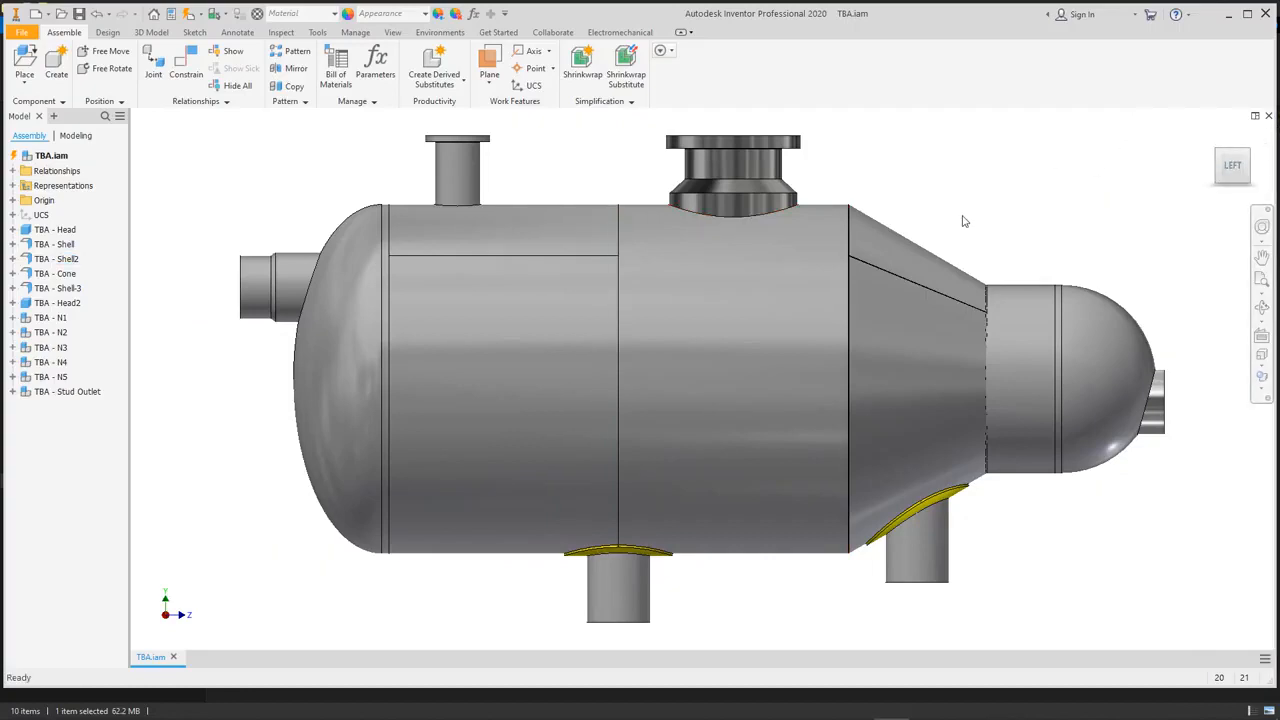
- Open the TBA - Shell part for editing in place at the opening of its small flanged top nozzle
click(1263, 309)
drag(648, 366, 716, 416)
scroll(557, 231, up, 4)
middle_drag(580, 241, 658, 303)
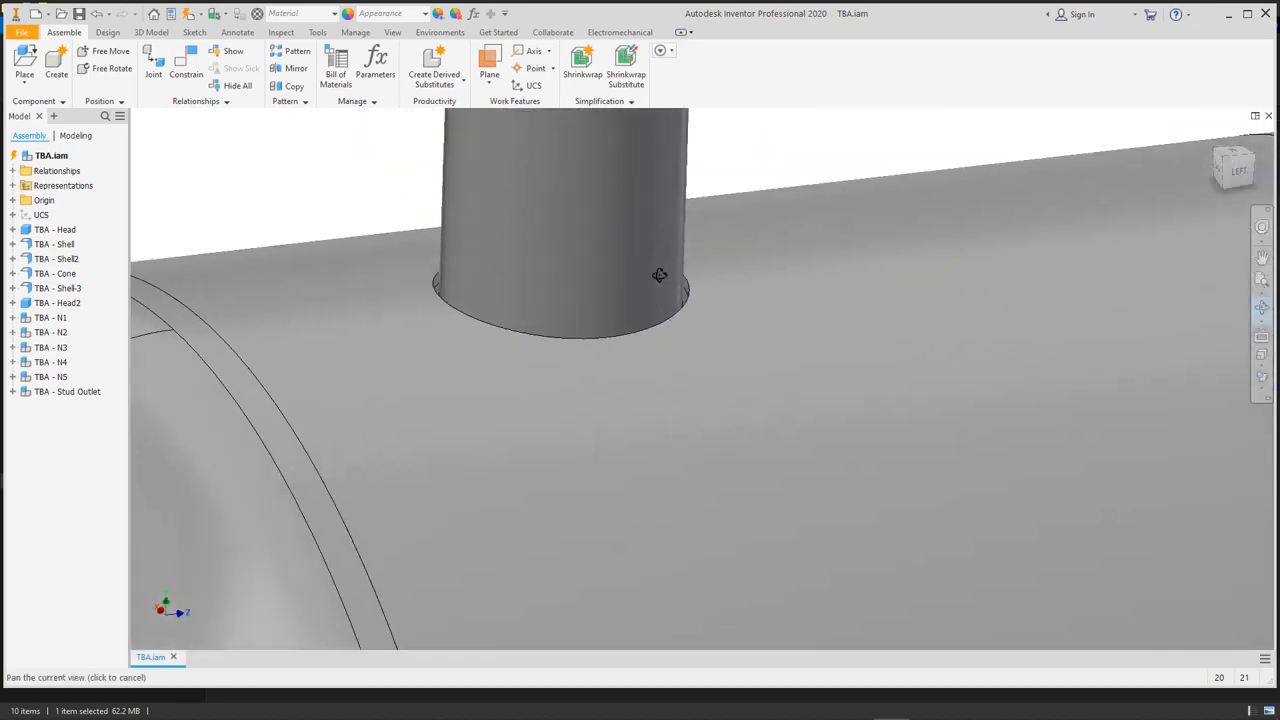
right_click(866, 184)
click(828, 249)
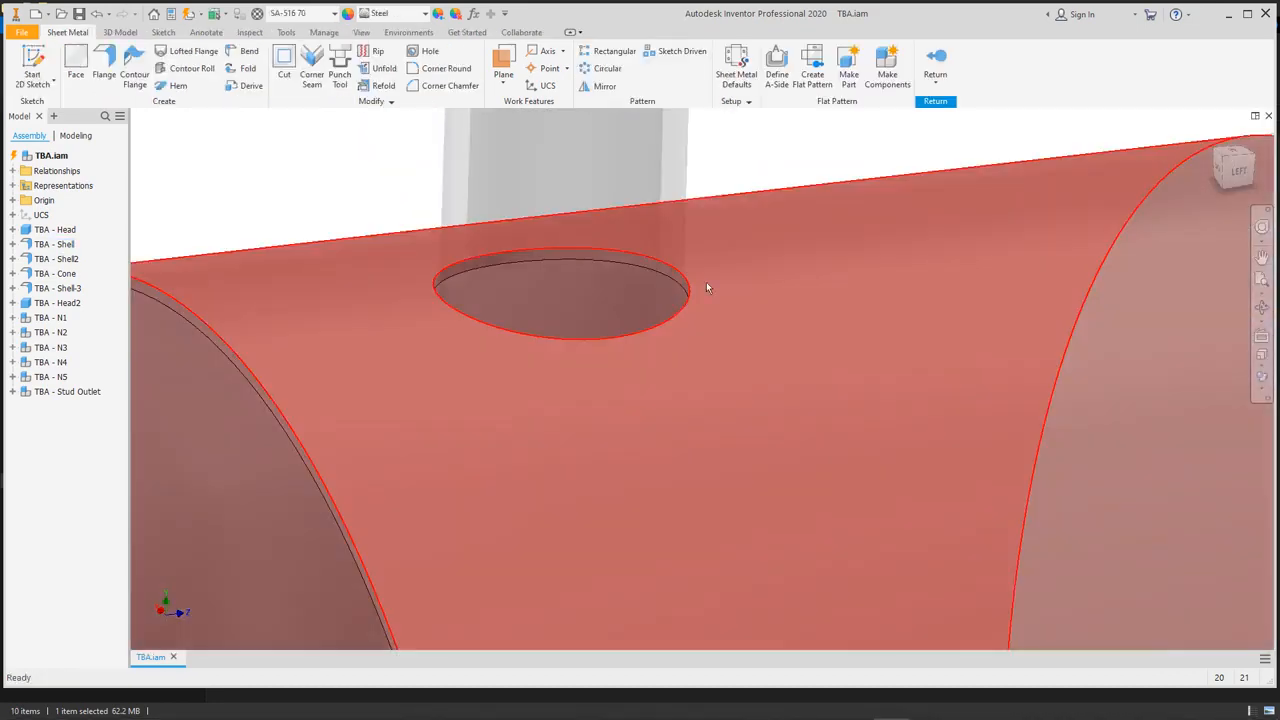
scroll(693, 303, up, 6)
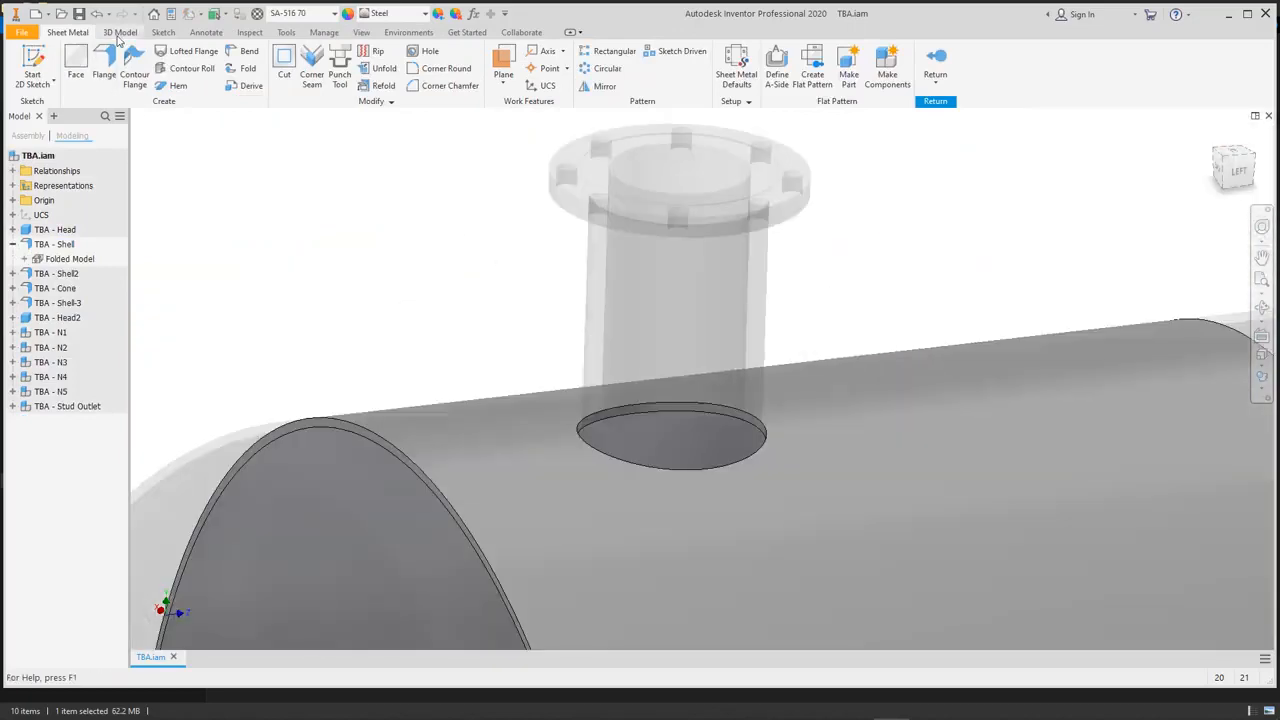
- Set up a distance-and-angle chamfer of 8 mm at 15 degrees on the outer edge of the shell's nozzle opening, measured from the hole wall
click(119, 32)
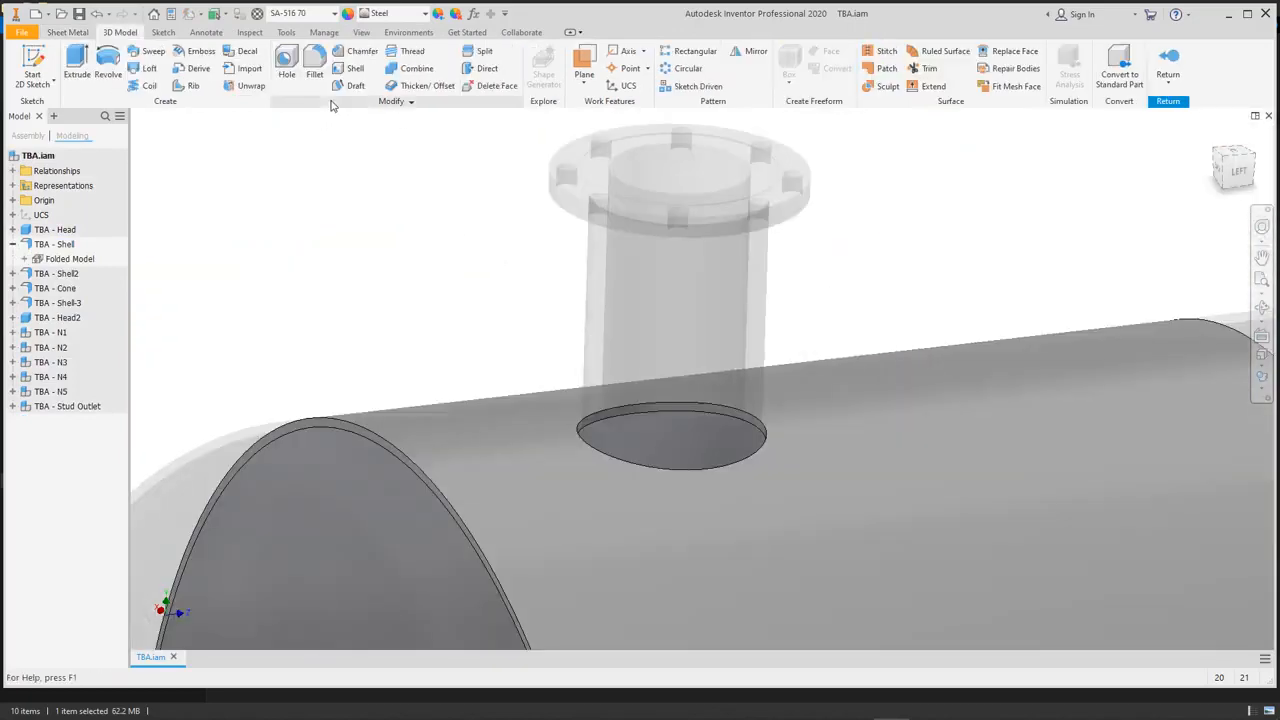
click(345, 51)
click(167, 196)
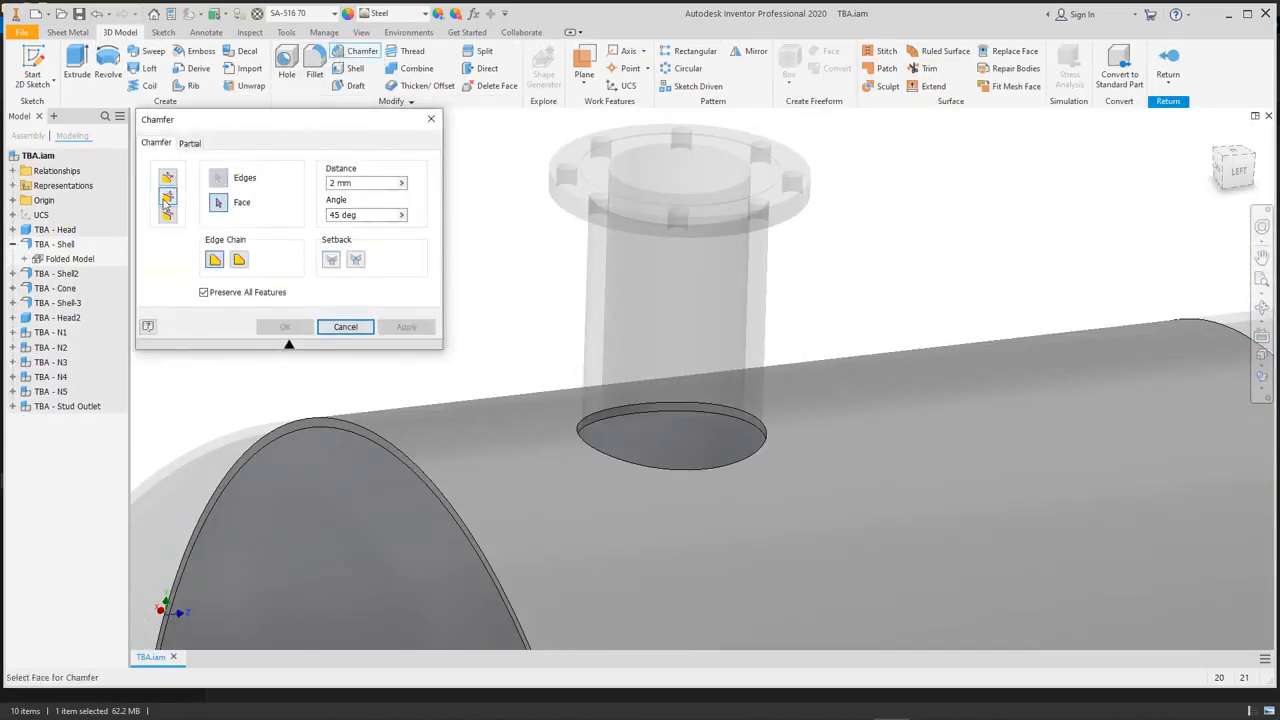
drag(352, 221, 316, 225)
click(384, 181)
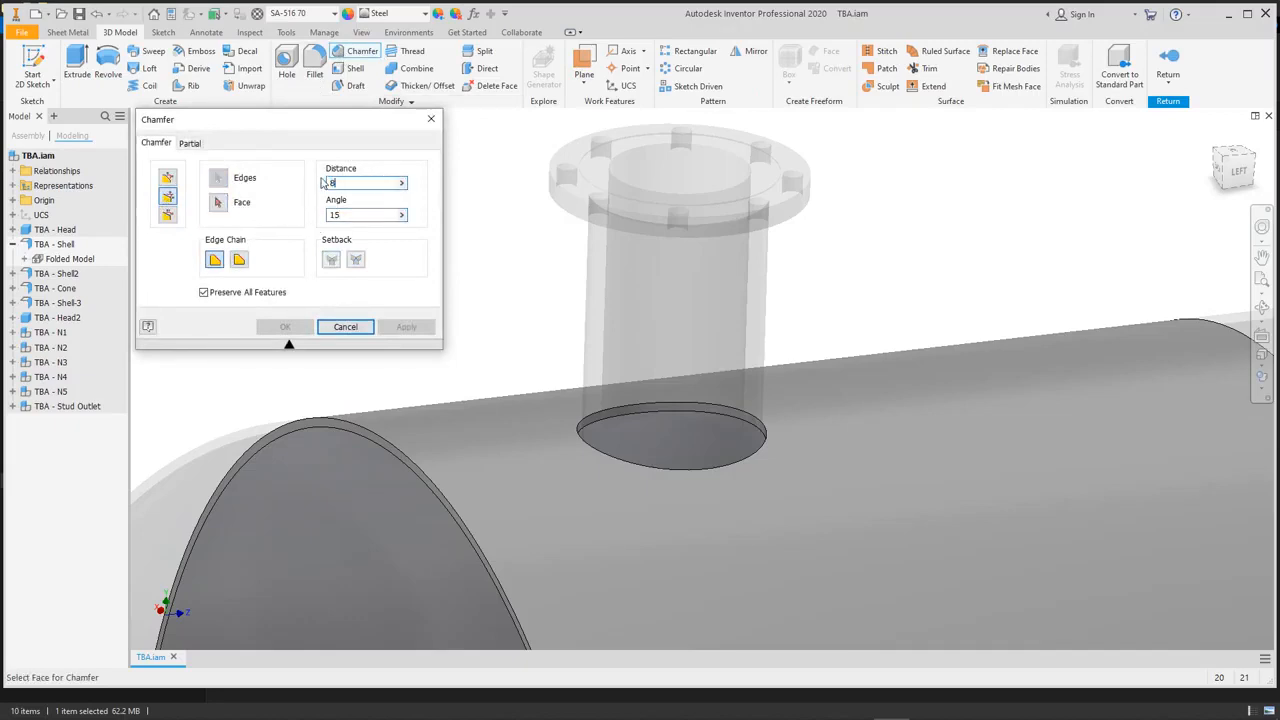
click(762, 428)
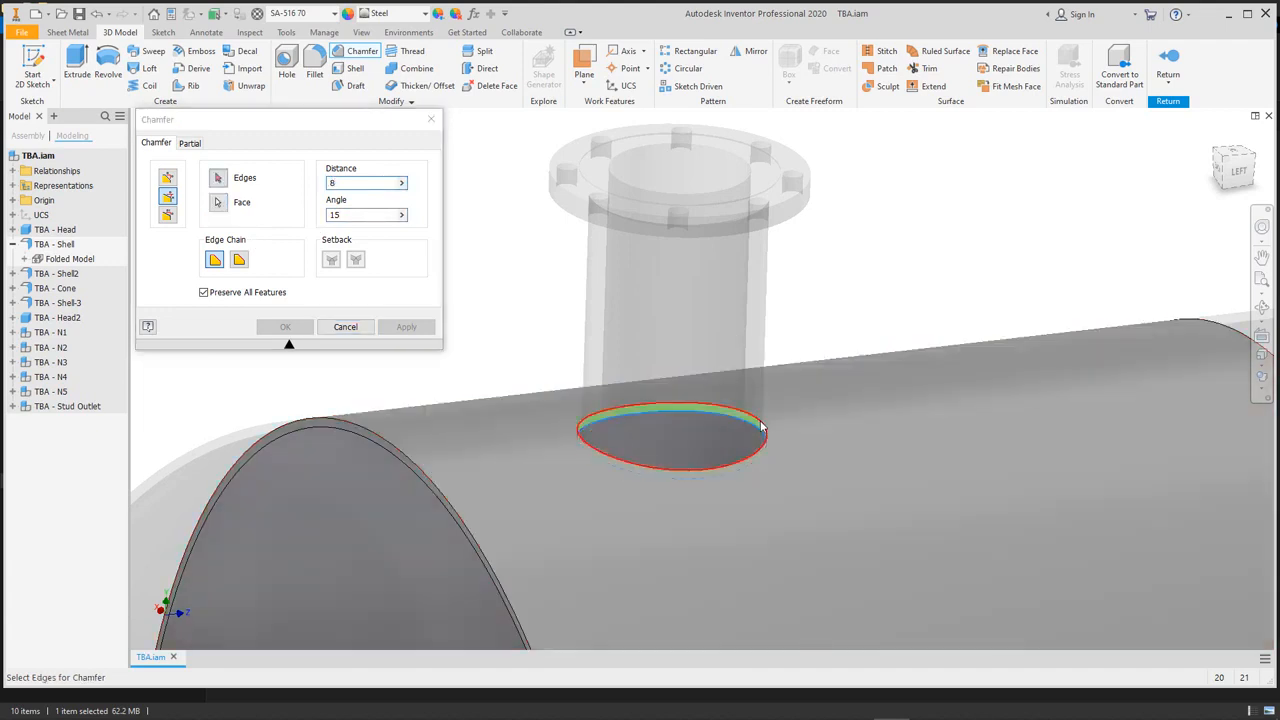
click(766, 428)
scroll(780, 430, up, 5)
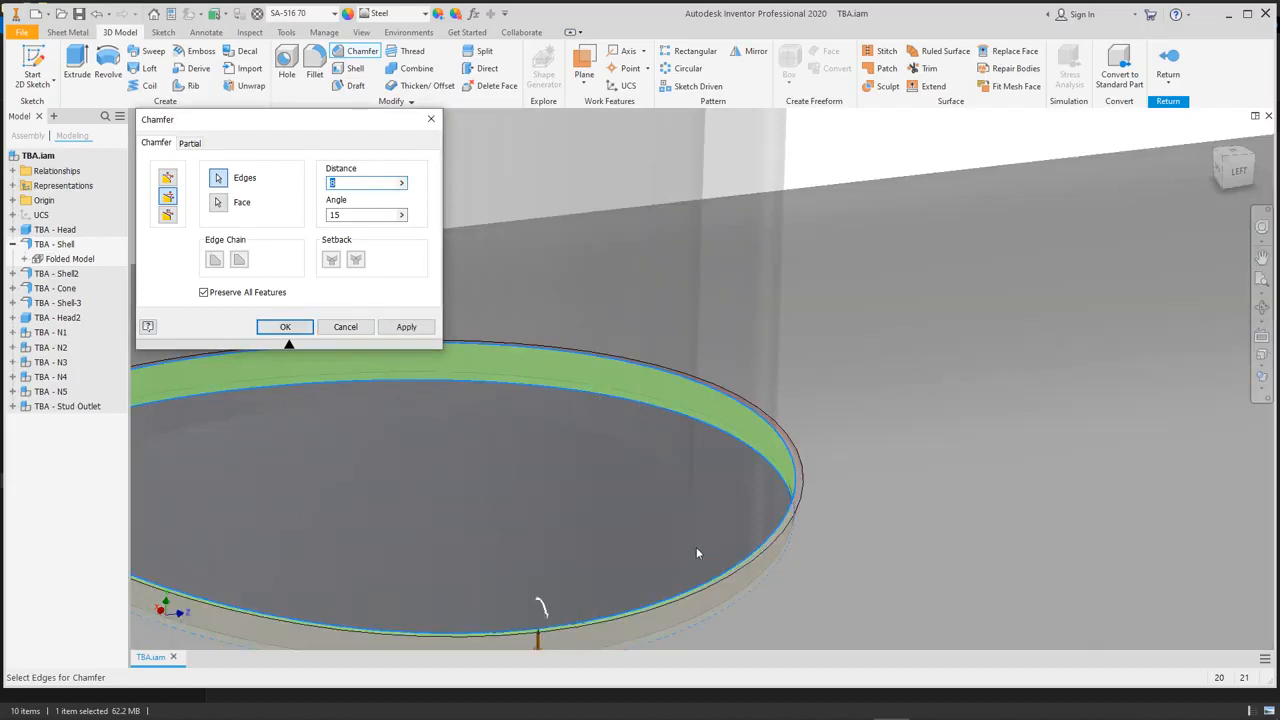
- Try a chamfer angle of 75 degrees and examine the preview profile in the left view
click(345, 216)
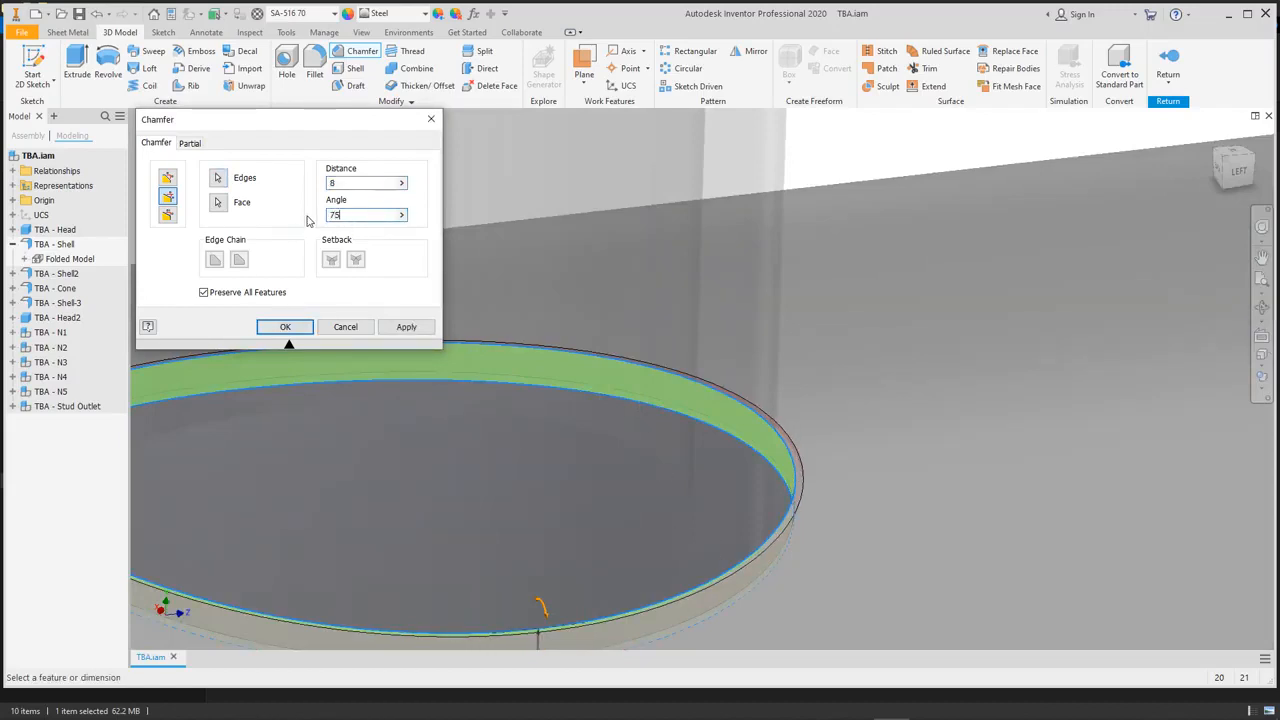
scroll(898, 417, down, 2)
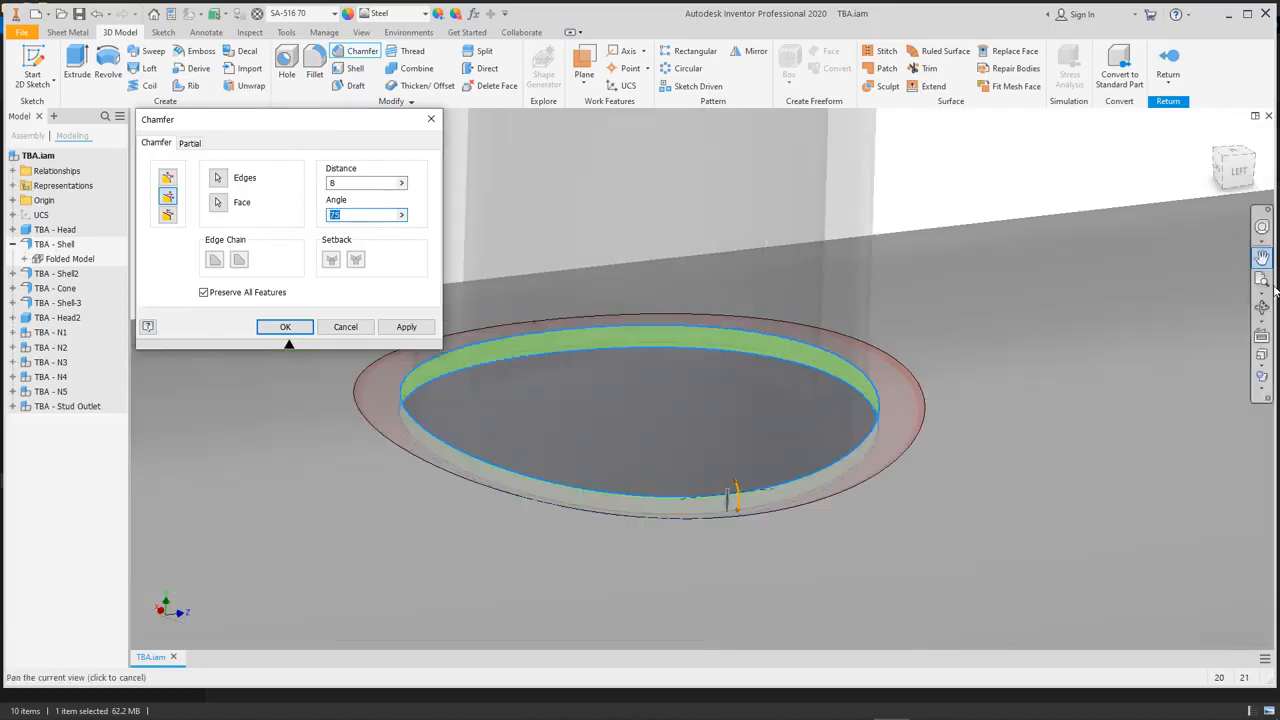
click(1238, 171)
scroll(565, 326, up, 5)
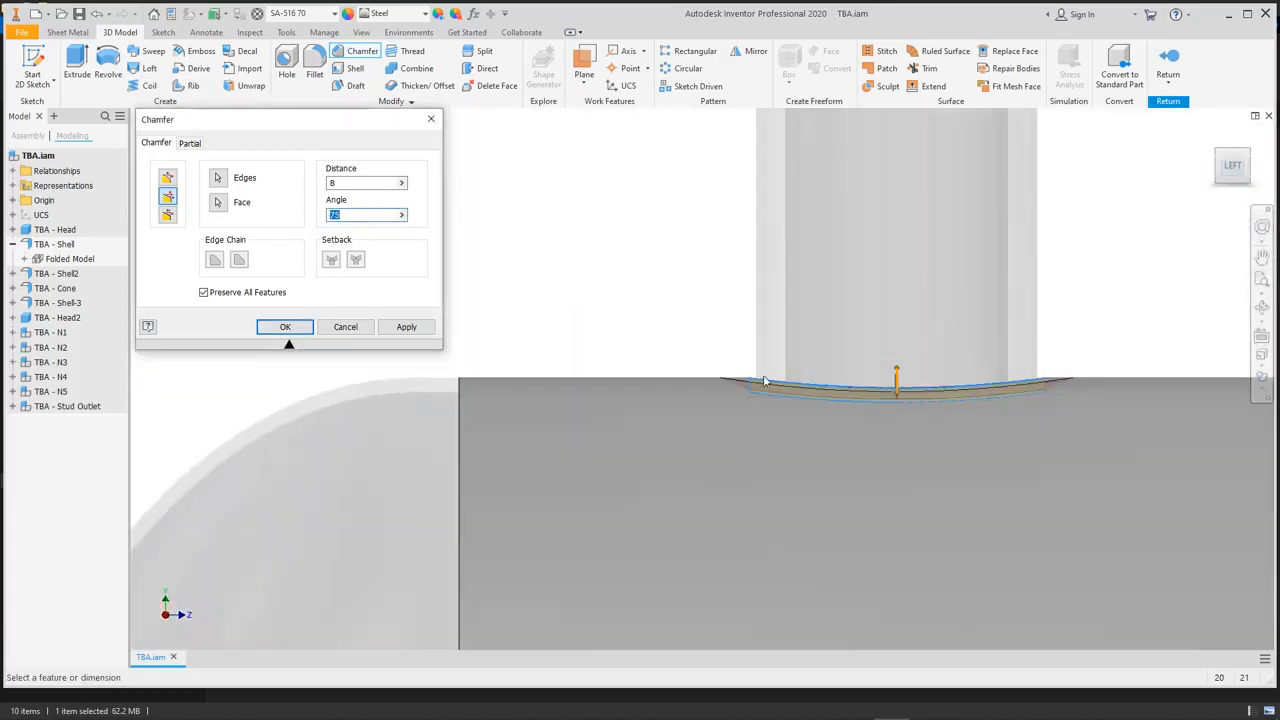
scroll(685, 393, up, 5)
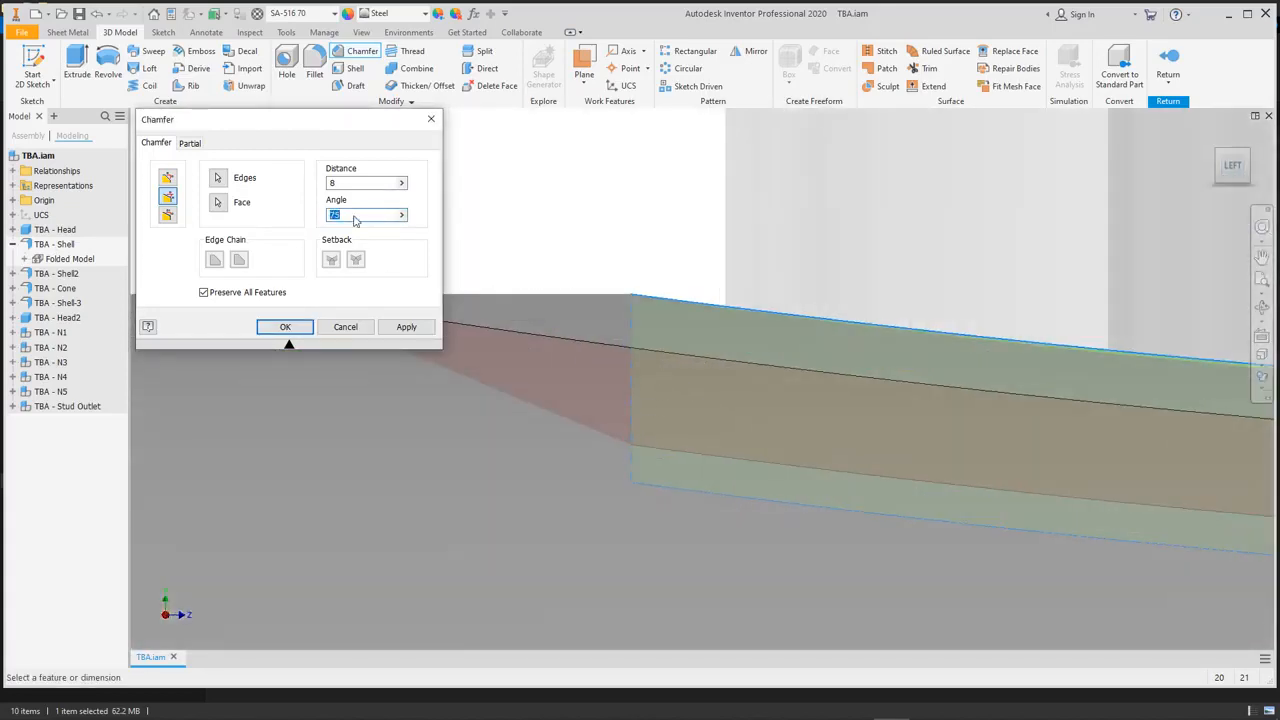
- Set the chamfer angle to 15 degrees, create the chamfer, and inspect it around the shell's opening
text(30)
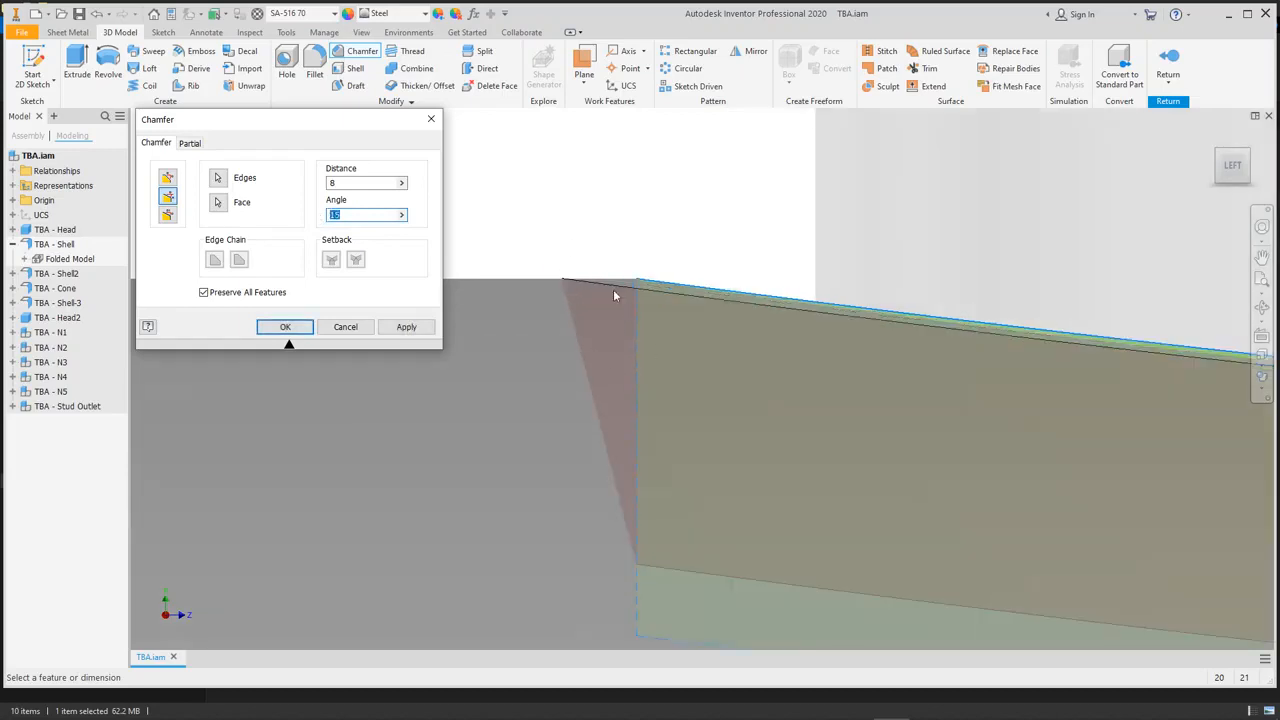
scroll(610, 270, up, 2)
click(285, 327)
click(1262, 309)
click(1265, 317)
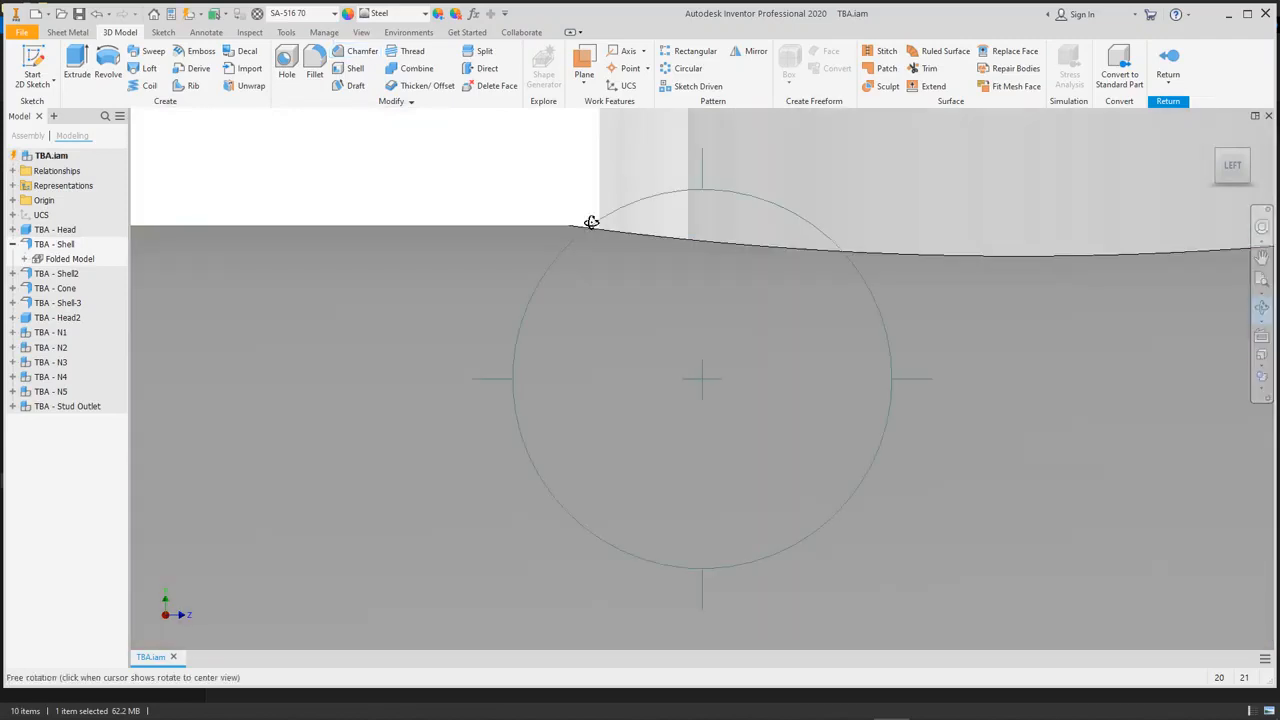
scroll(630, 300, up, 8)
drag(730, 380, 686, 406)
right_click(700, 306)
click(740, 306)
- Return to the assembly and open the TBA - Head2 part for editing in place at its stud outlet opening
right_click(766, 217)
click(766, 257)
scroll(1182, 478, down, 5)
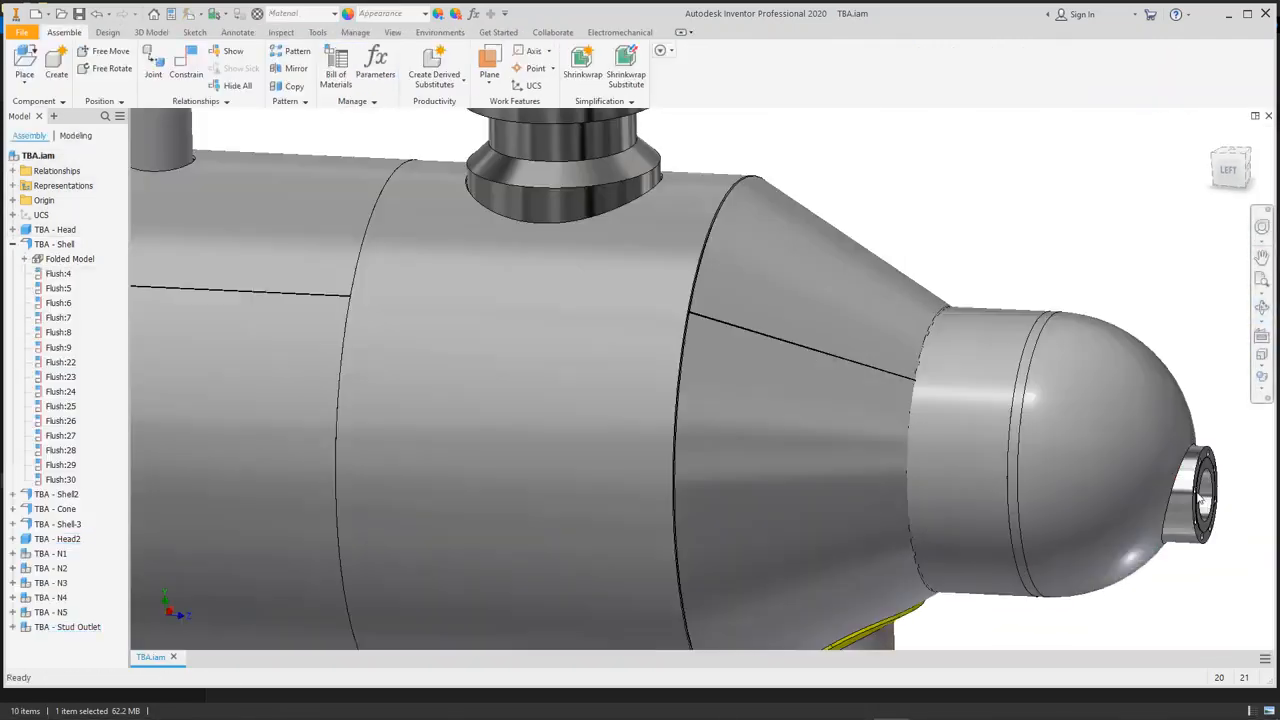
click(1014, 338)
scroll(1101, 334, down, 5)
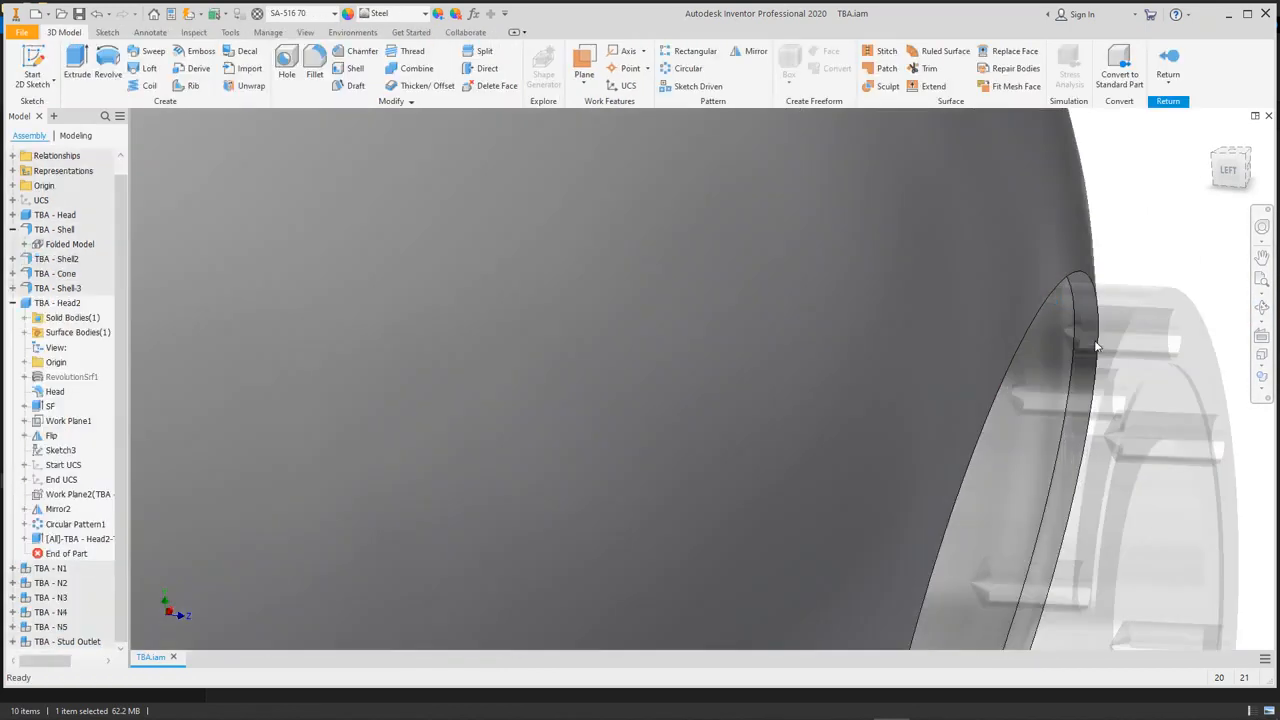
- Chamfer the outer edge of the stud outlet opening in Head2 with a distance of 8 mm and an angle of 30 degrees
click(350, 55)
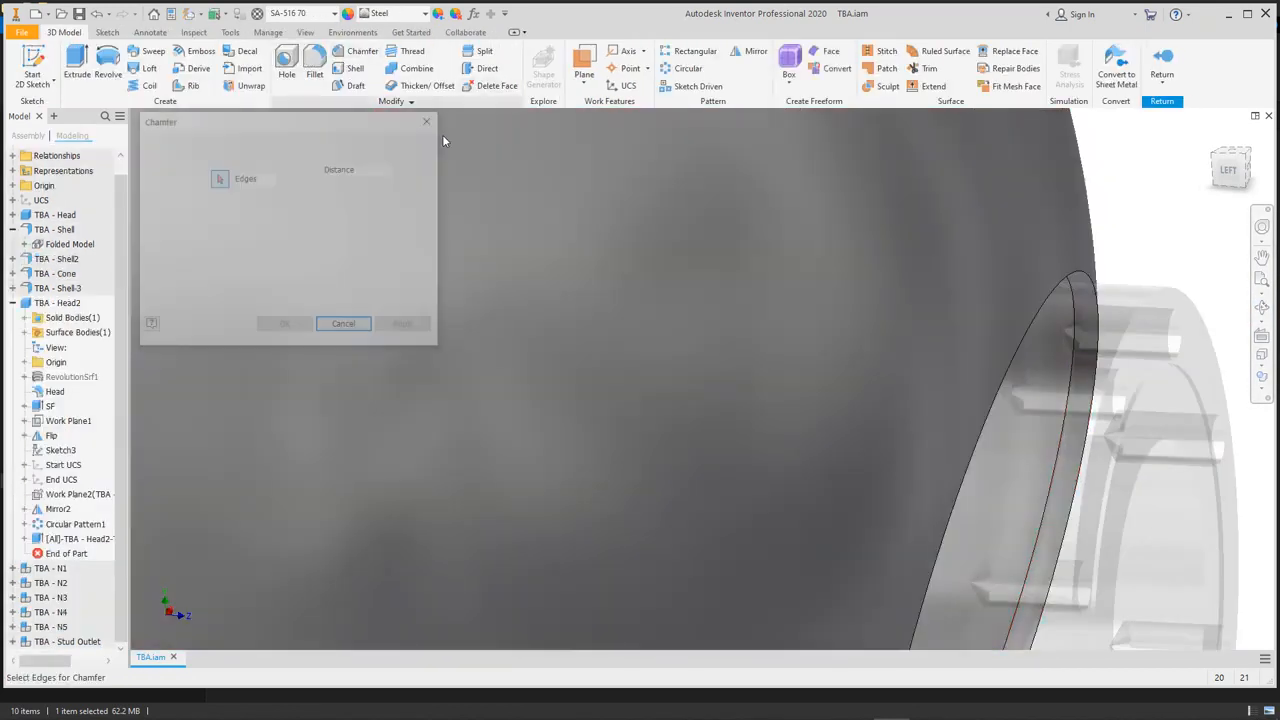
drag(370, 216, 331, 220)
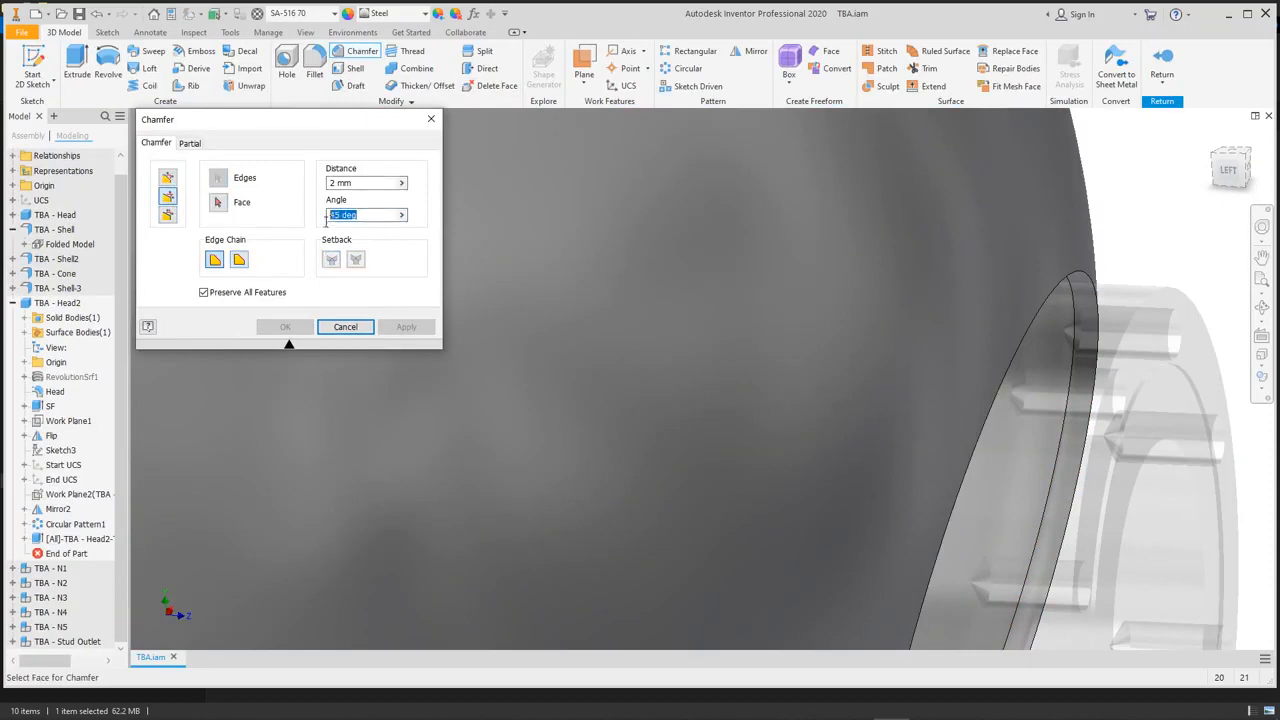
text(8)
click(534, 314)
click(1087, 278)
scroll(1137, 274, down, 5)
scroll(919, 380, up, 10)
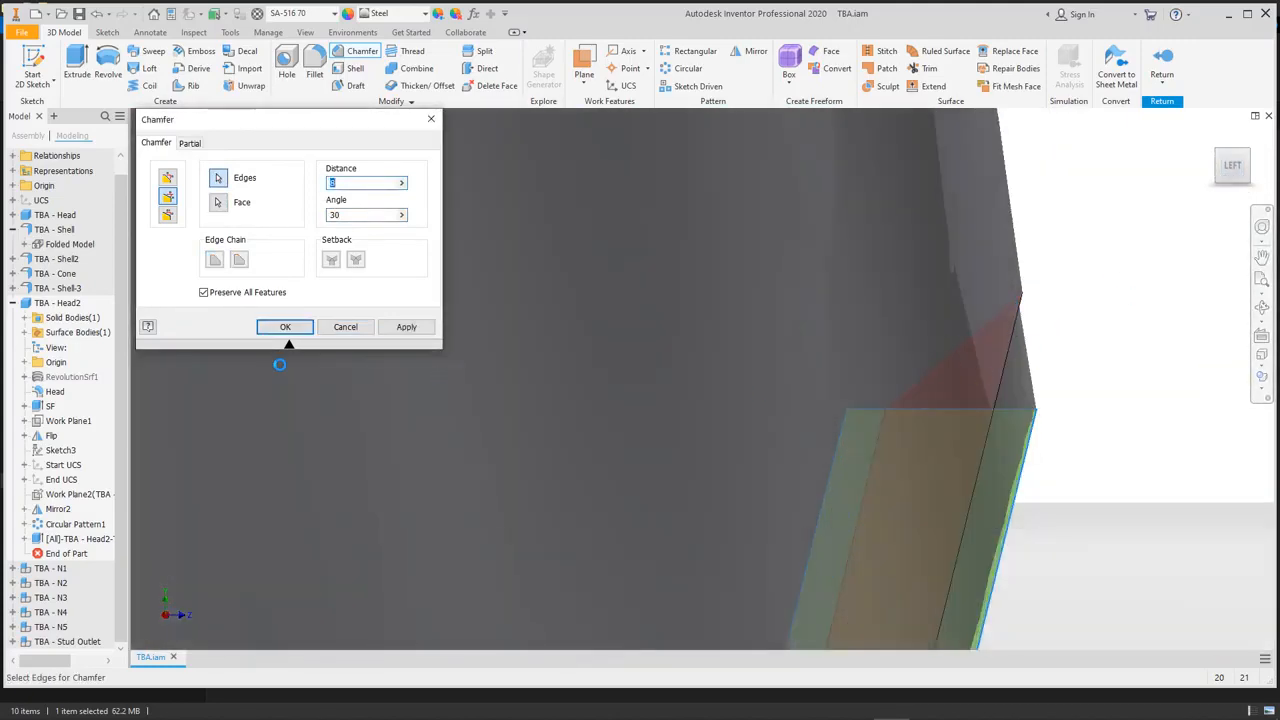
click(285, 327)
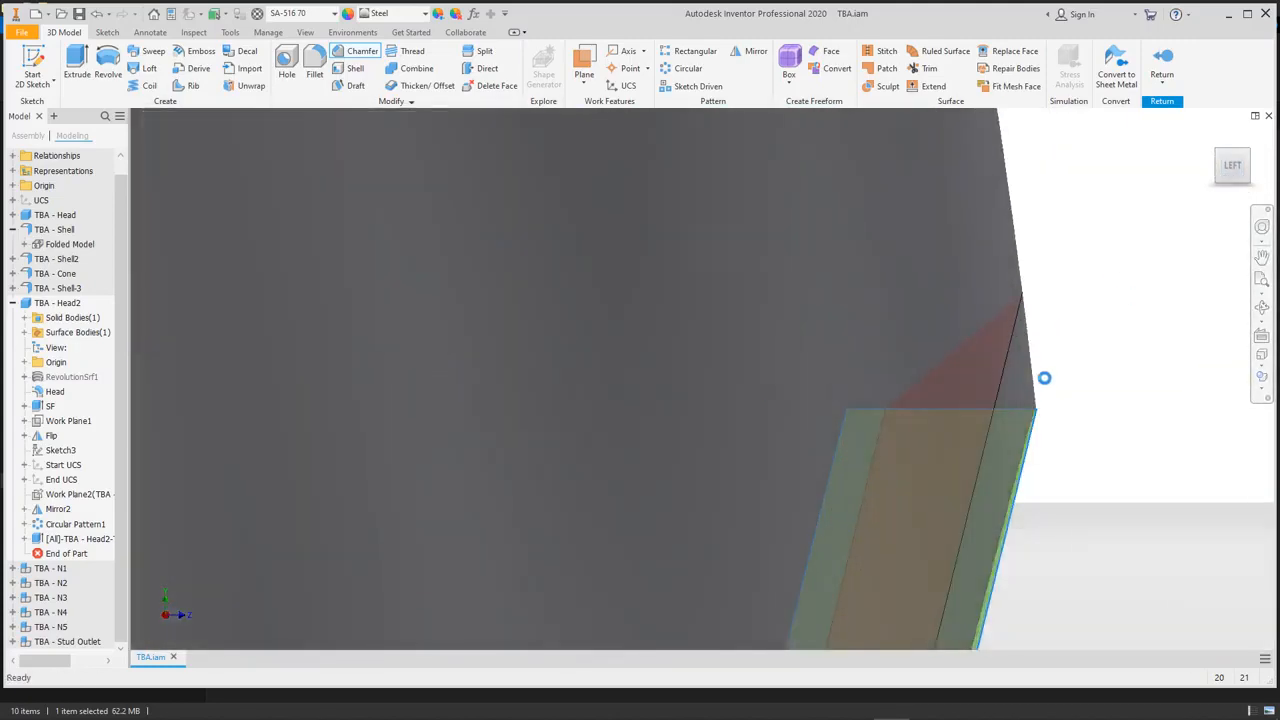
scroll(1046, 382, down, 5)
click(1262, 309)
scroll(911, 350, down, 4)
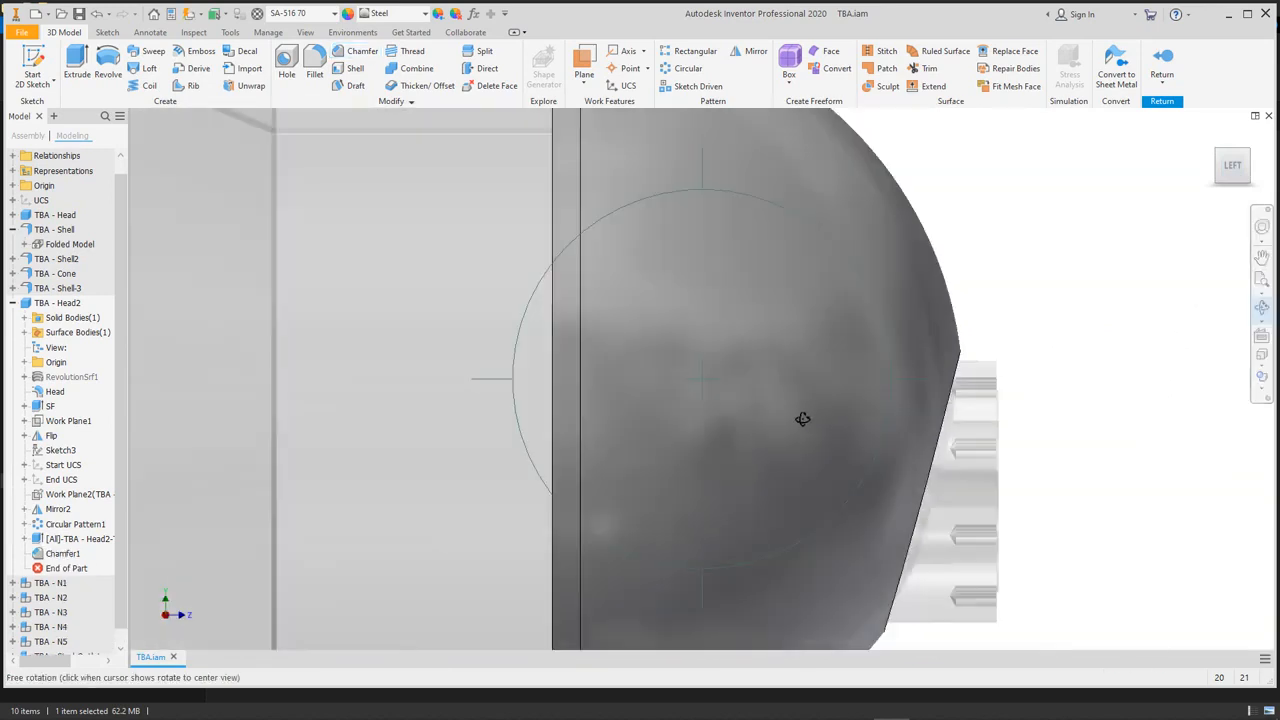
drag(805, 417, 826, 349)
key(Escape)
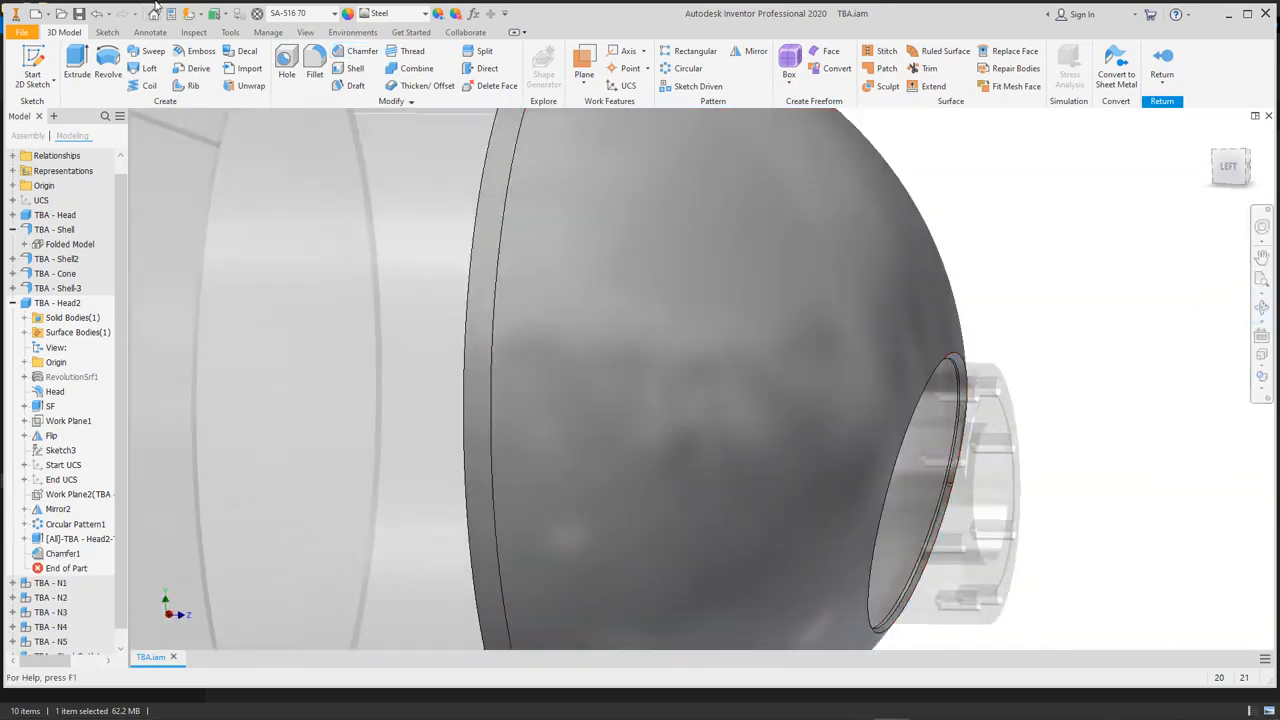
- Create a half section view through the assembly's YZ plane
click(305, 32)
click(566, 80)
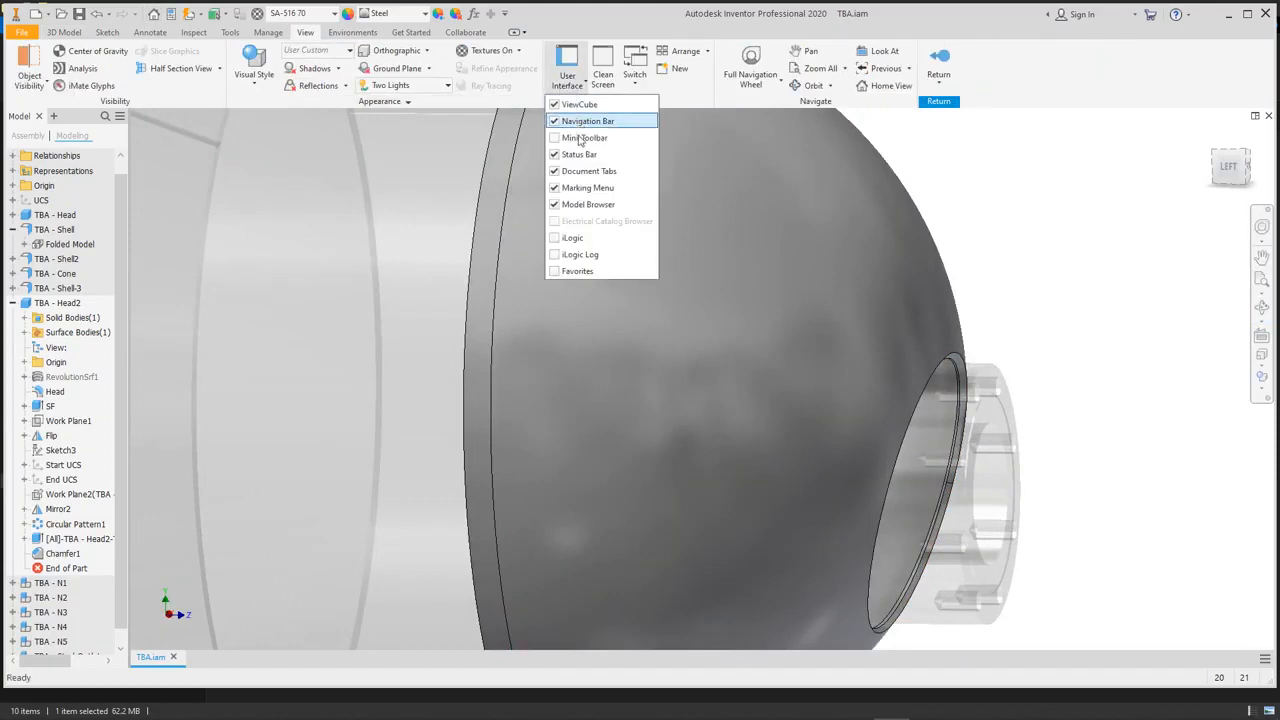
click(212, 77)
click(212, 74)
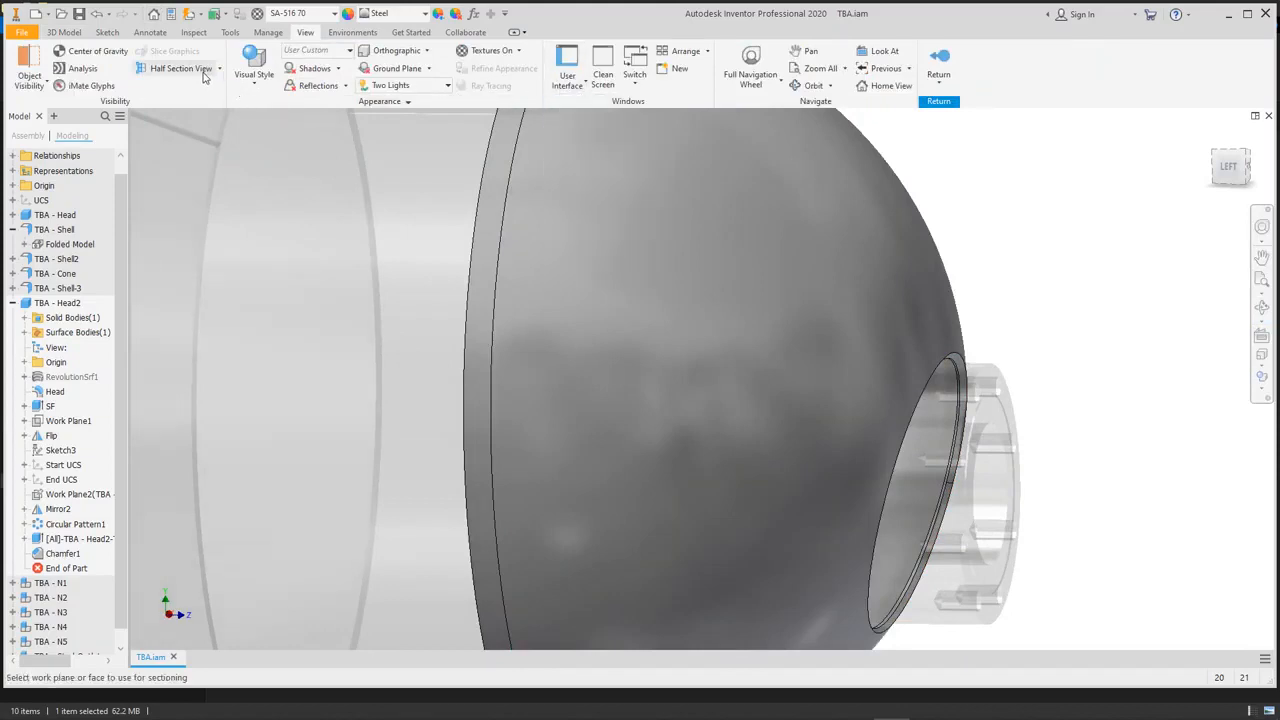
click(220, 70)
click(186, 121)
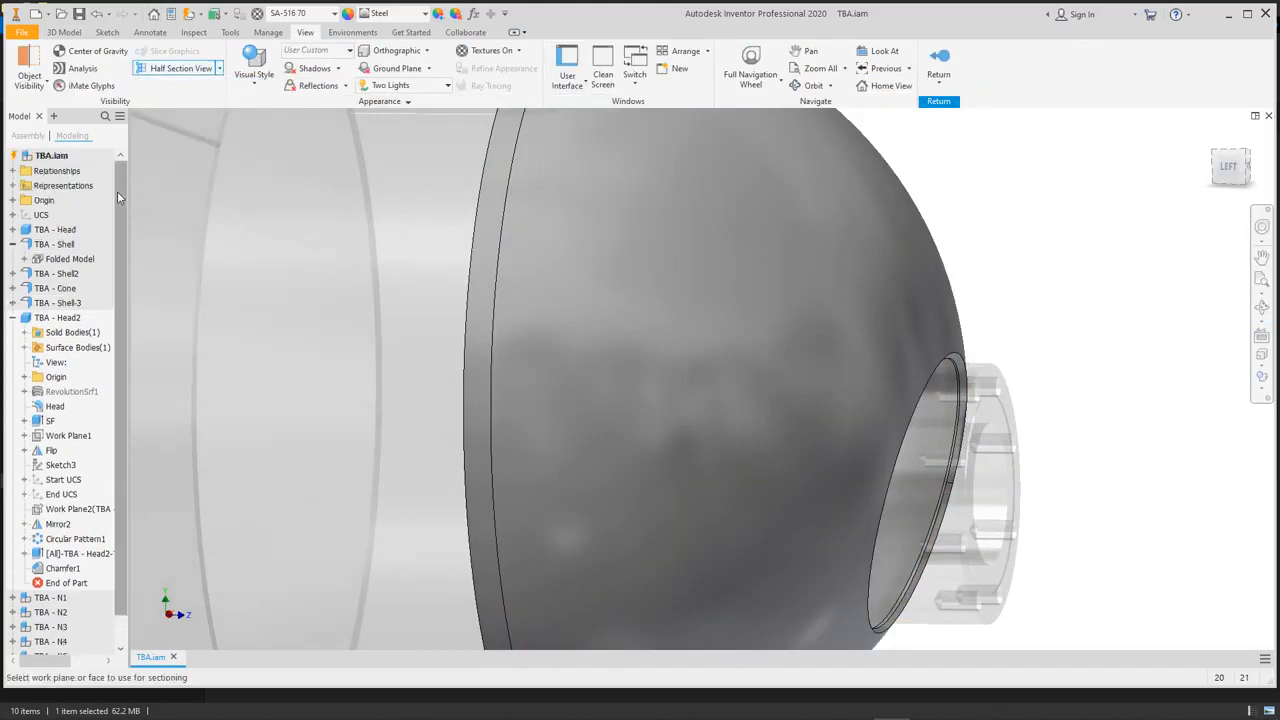
click(12, 200)
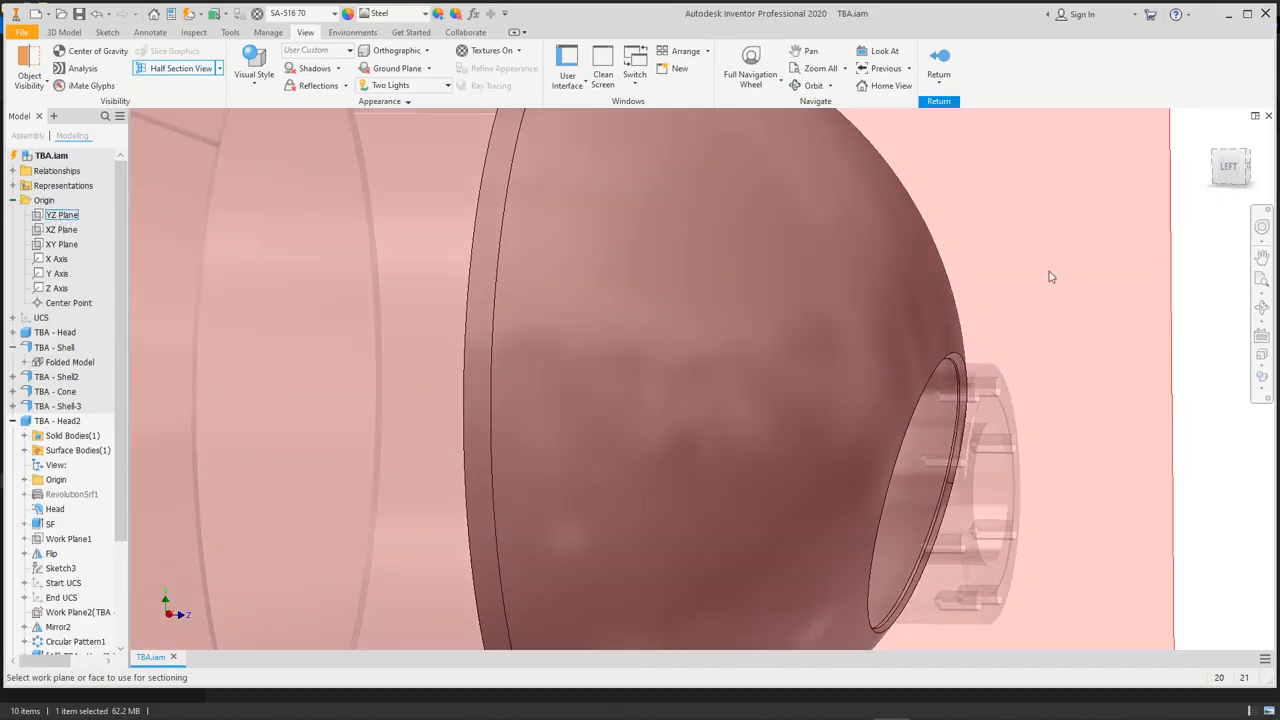
click(1081, 287)
right_click(1051, 272)
click(1110, 272)
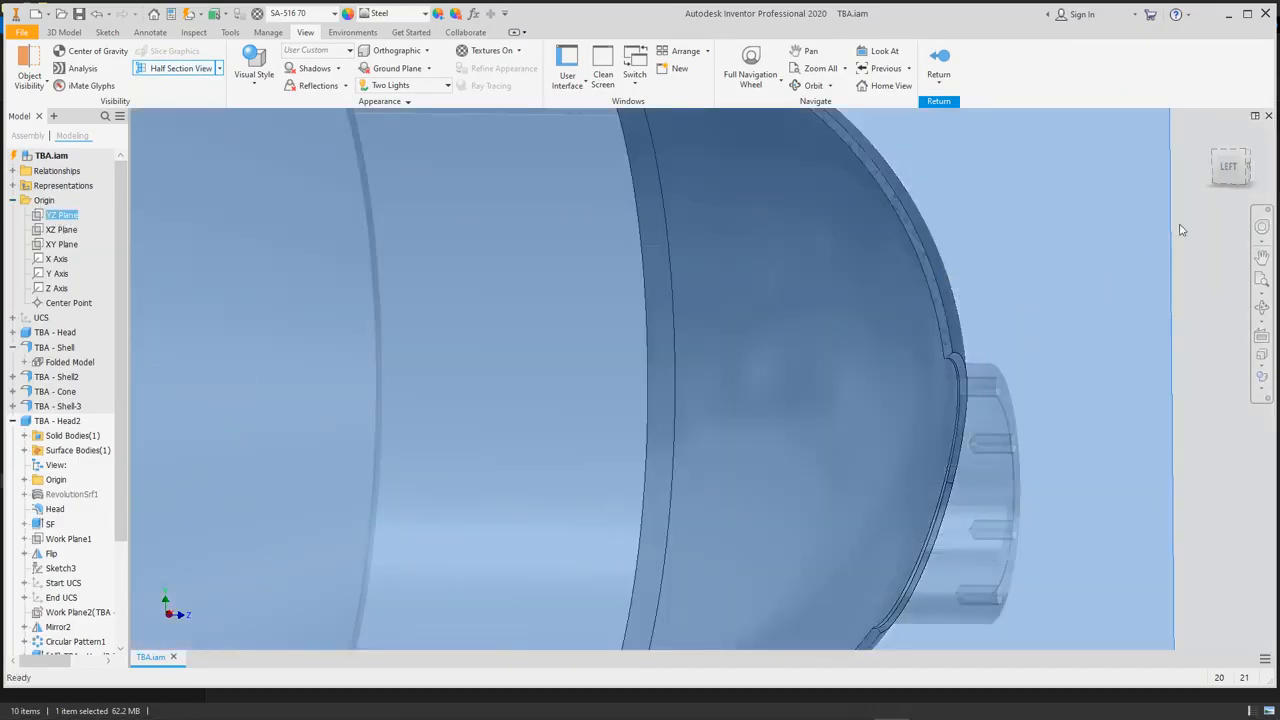
- Return to the assembly and examine the sectioned chamfer profile at the stud outlet in the left view
click(1234, 172)
right_click(975, 205)
click(954, 408)
scroll(930, 397, up, 8)
scroll(896, 268, up, 10)
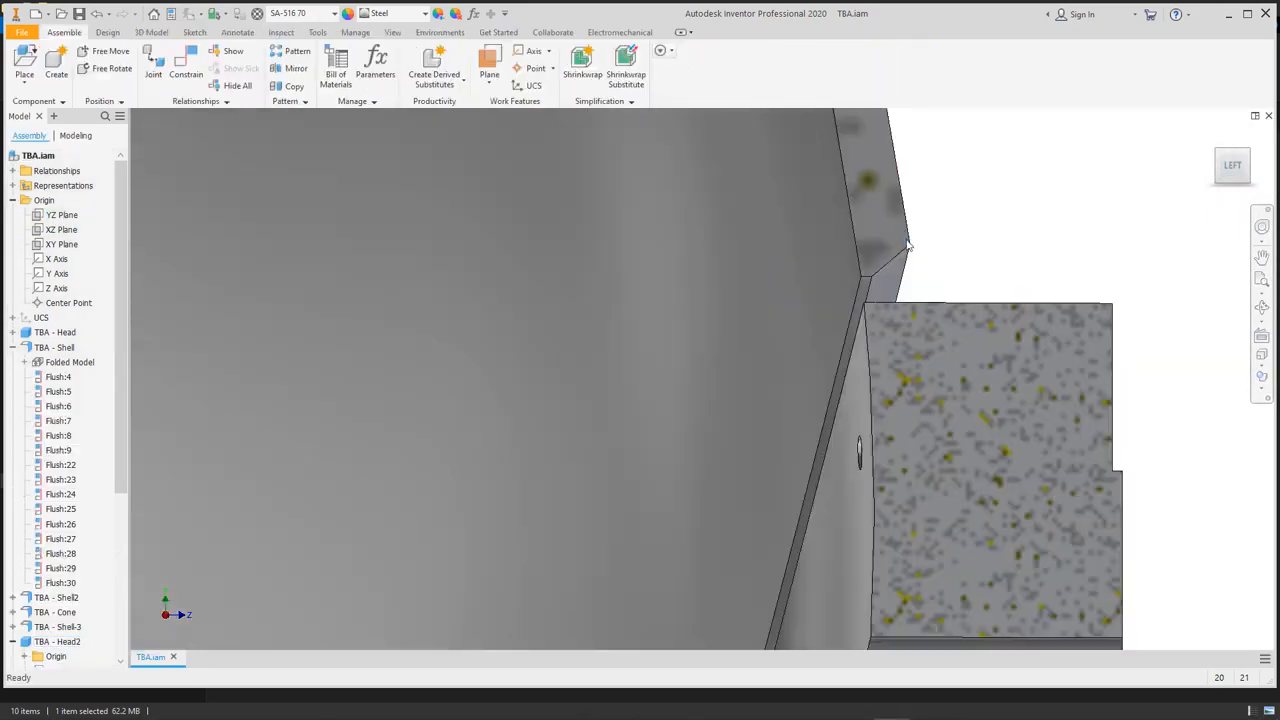
scroll(897, 213, down, 6)
middle_drag(928, 240, 943, 288)
scroll(908, 287, up, 5)
scroll(860, 290, down, 8)
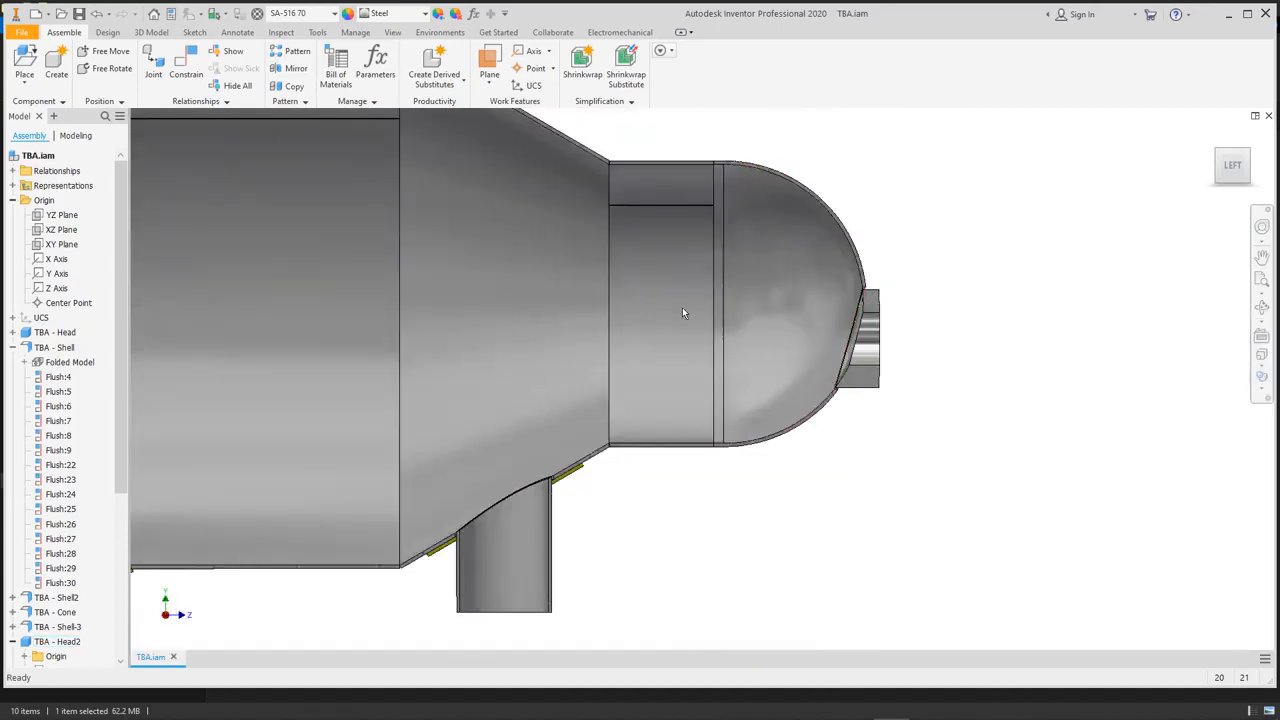
- Open the TBA - Shell2 part for editing in place and show its large top nozzle opening at an angle
middle_drag(680, 311, 854, 385)
scroll(571, 249, down, 5)
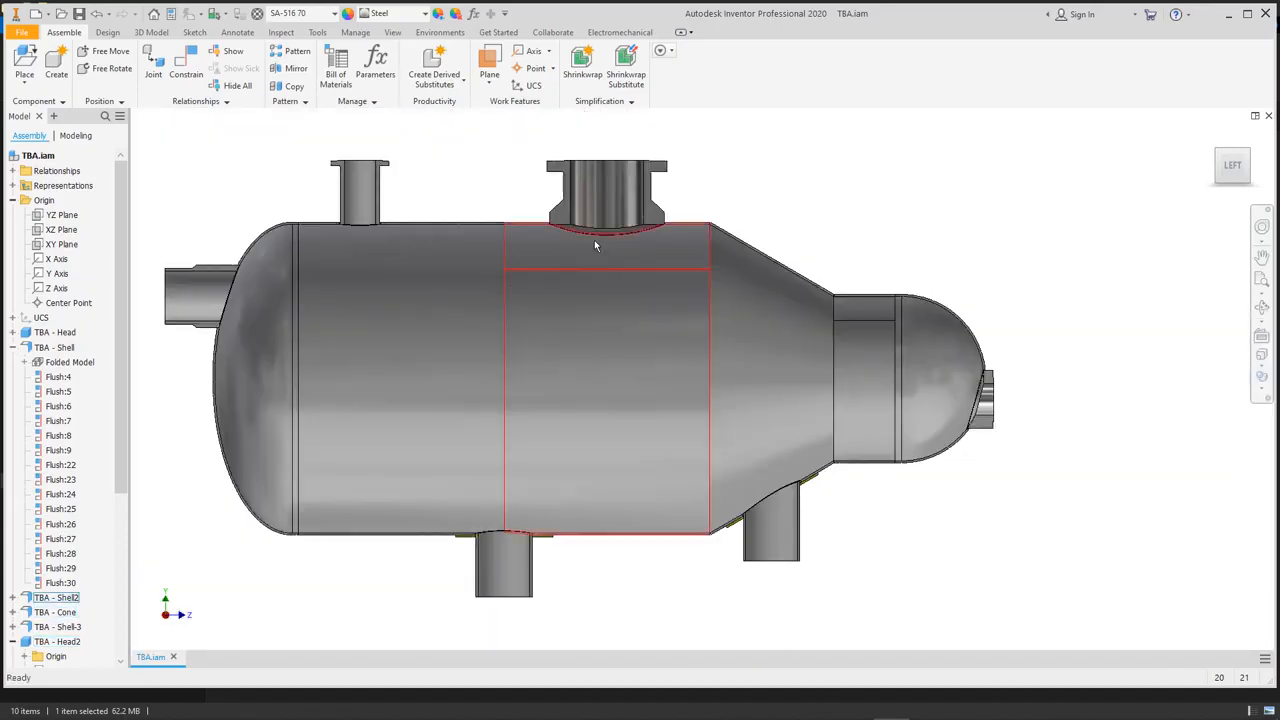
scroll(571, 249, up, 12)
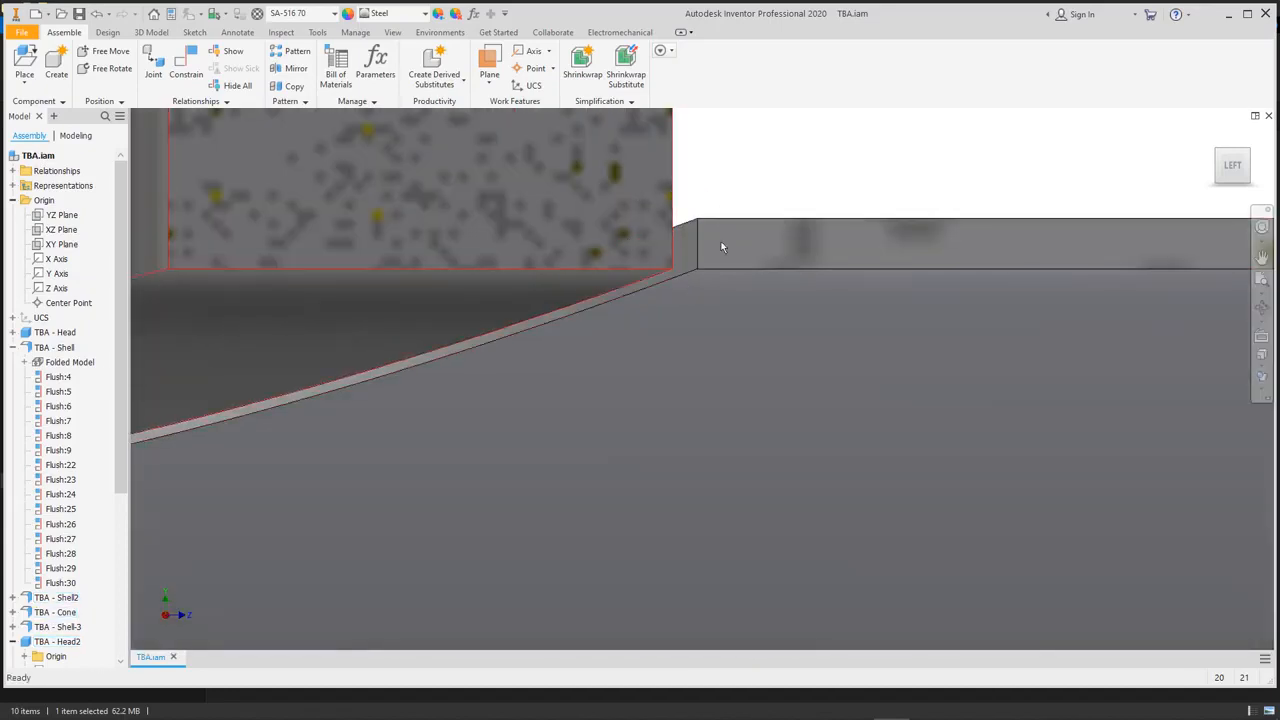
scroll(782, 267, down, 2)
double_click(939, 283)
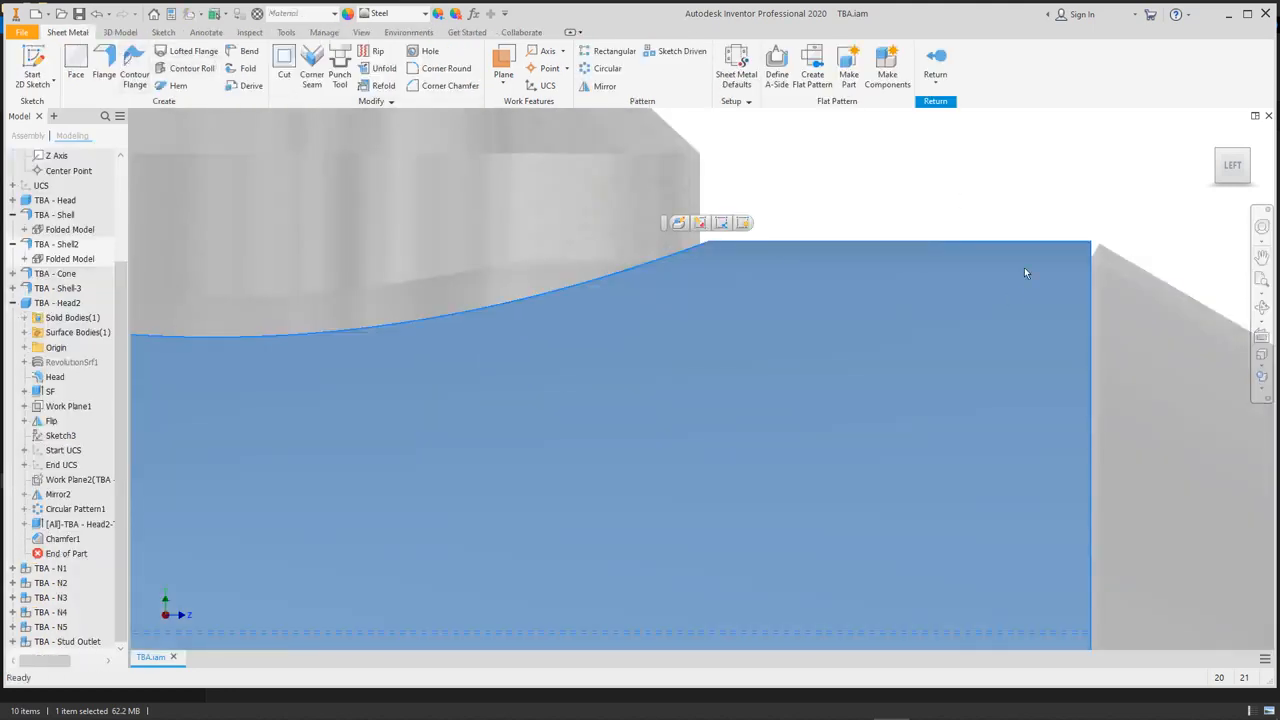
click(1262, 309)
drag(586, 346, 622, 373)
right_click(622, 373)
click(634, 297)
- Chamfer the outer edge of Shell2's large top nozzle opening with a distance of 8 mm and an angle of 30 degrees
click(120, 32)
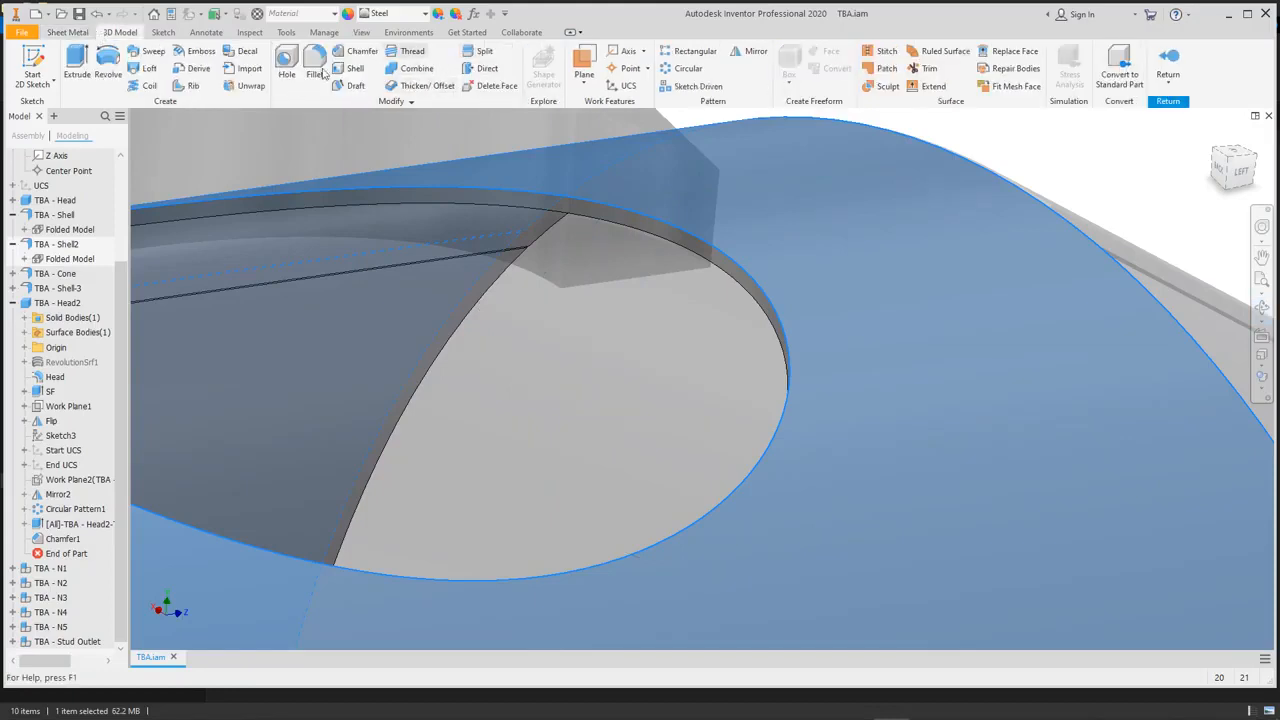
click(362, 51)
click(168, 196)
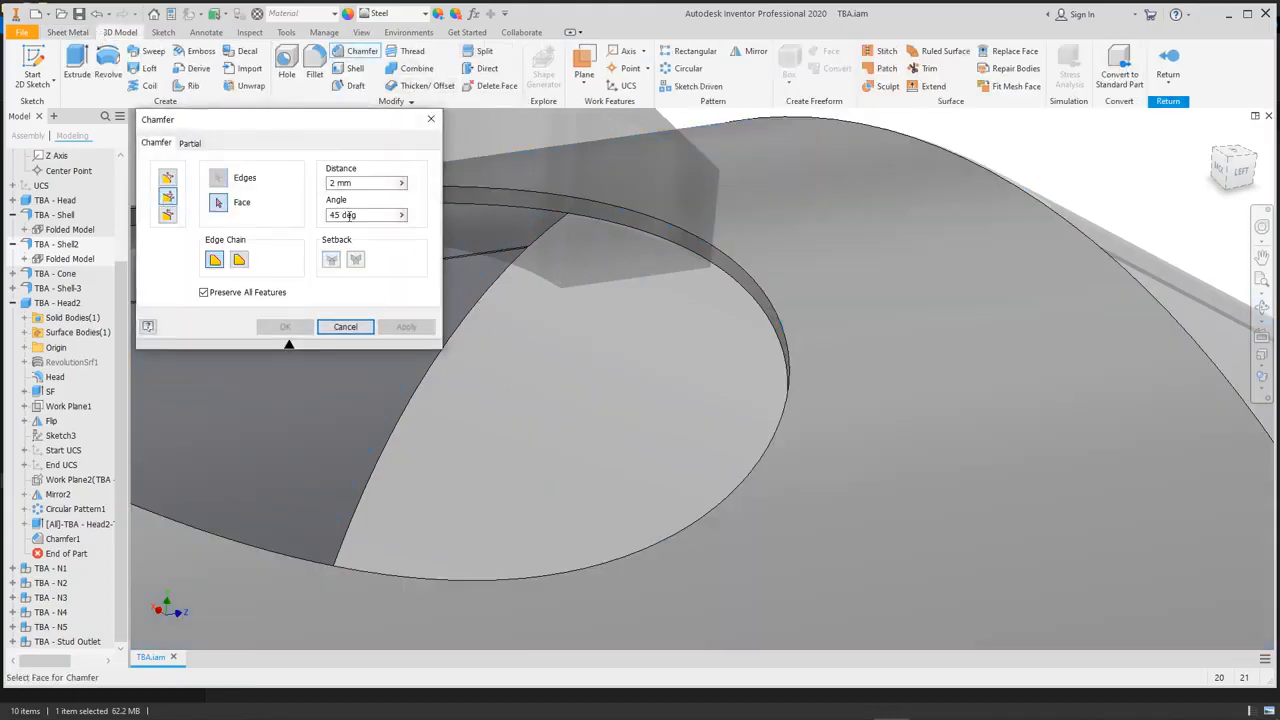
drag(366, 186, 318, 193)
text(8)
click(734, 270)
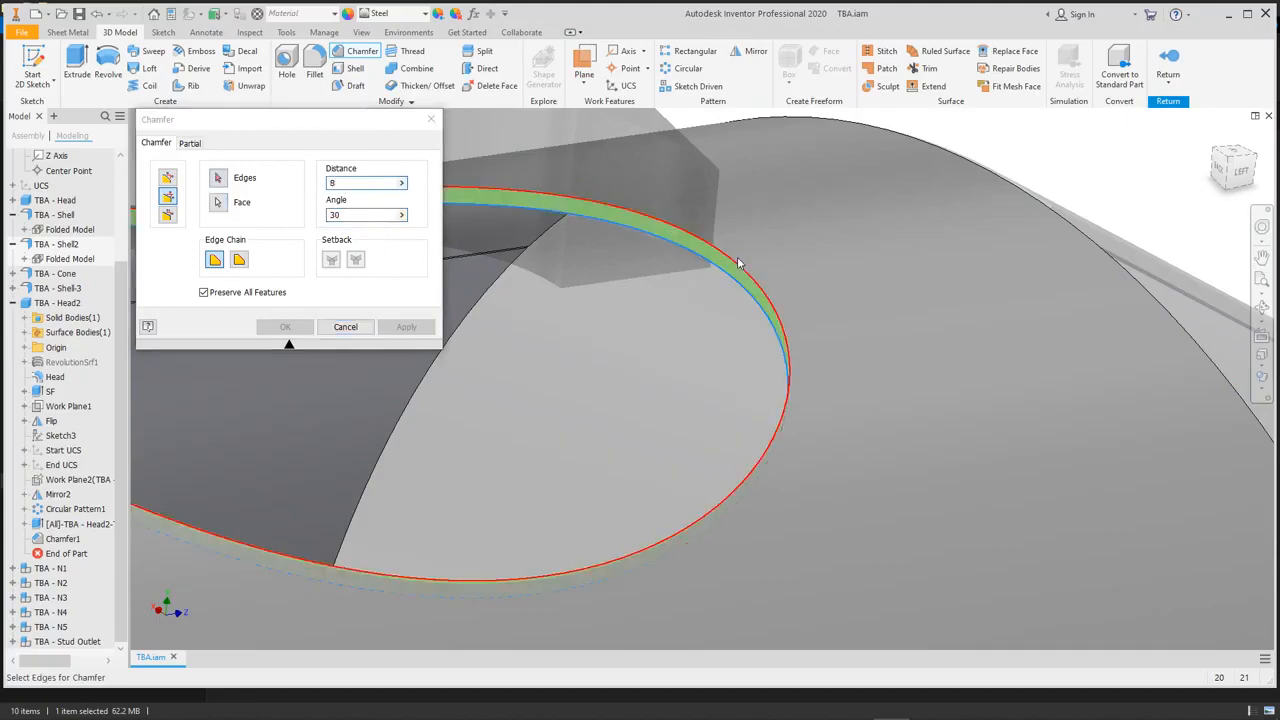
click(737, 266)
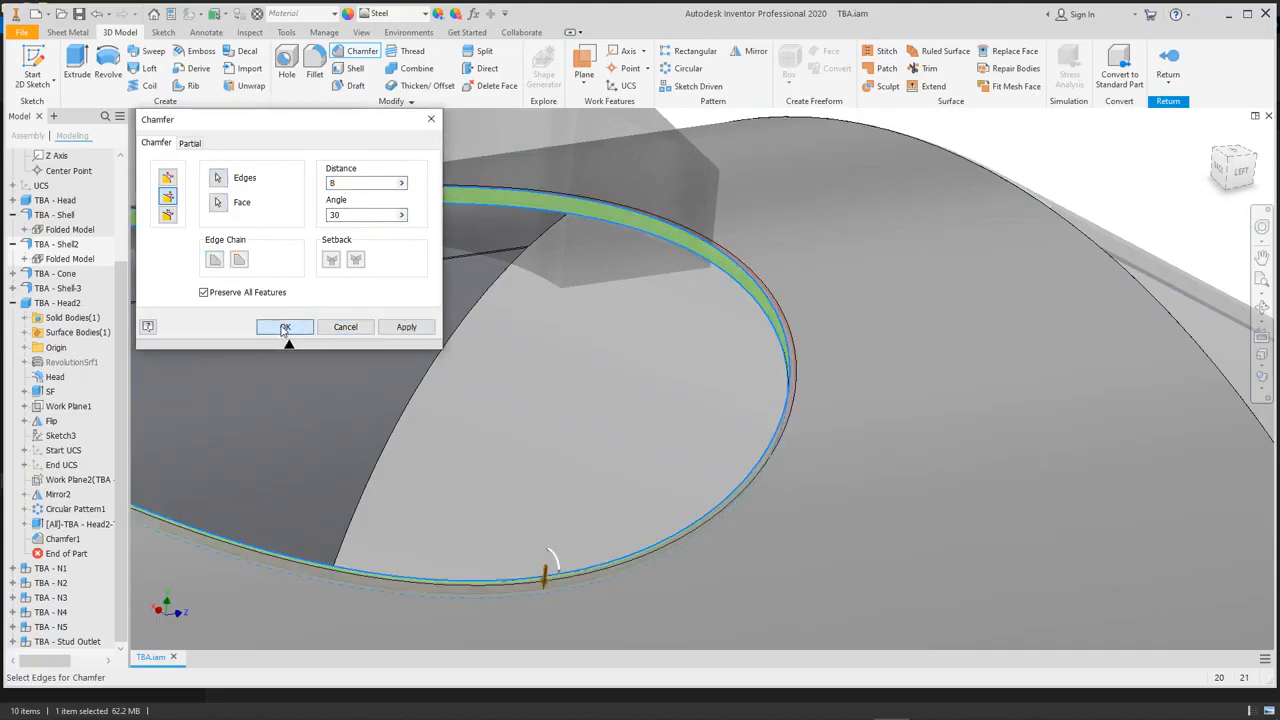
click(281, 330)
- Return to the assembly and examine the sectioned chamfer profile at Shell2's top nozzle opening in the left view
click(1240, 177)
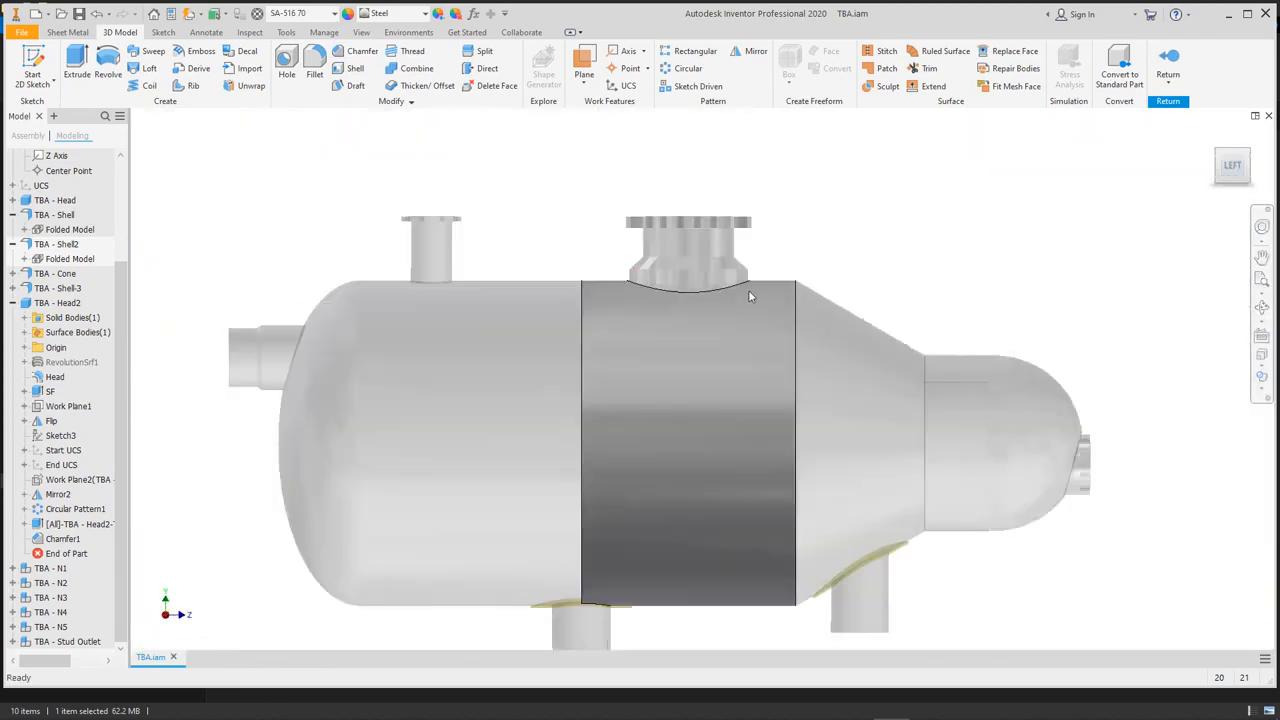
scroll(751, 302, up, 5)
right_click(974, 176)
key(Escape)
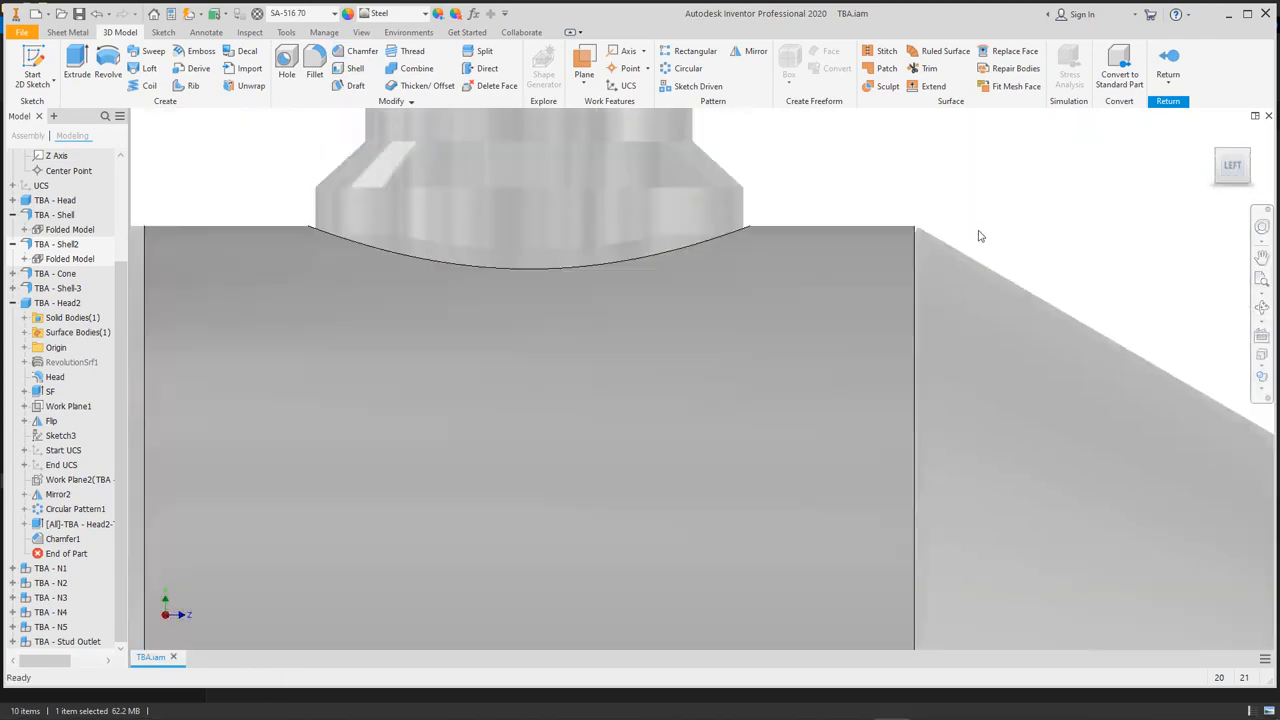
scroll(743, 228, up, 6)
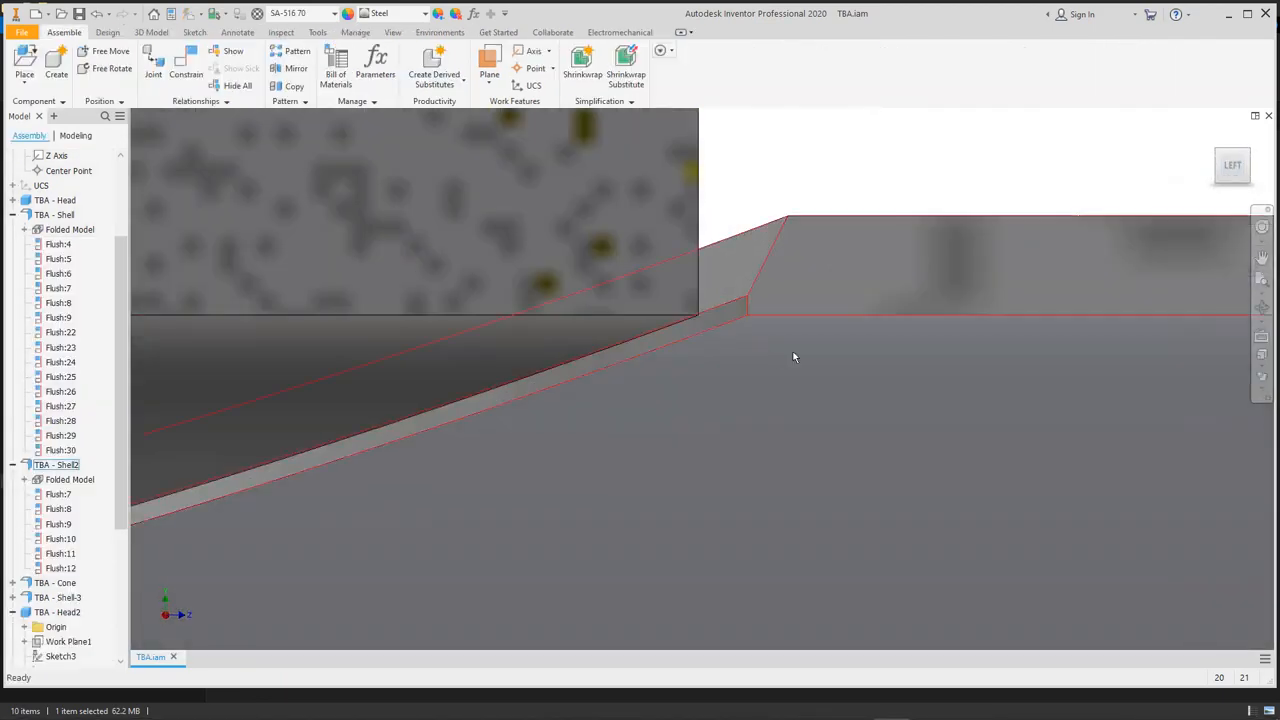
scroll(830, 215, down, 10)
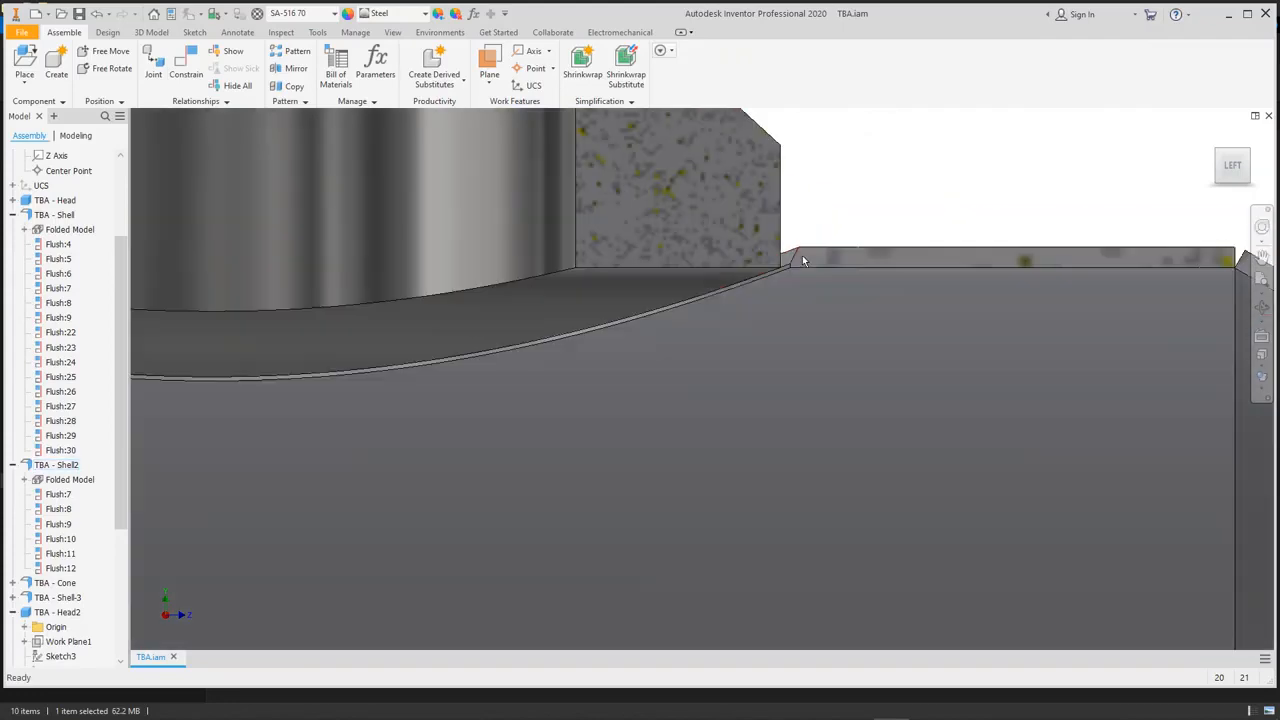
scroll(843, 210, down, 1)
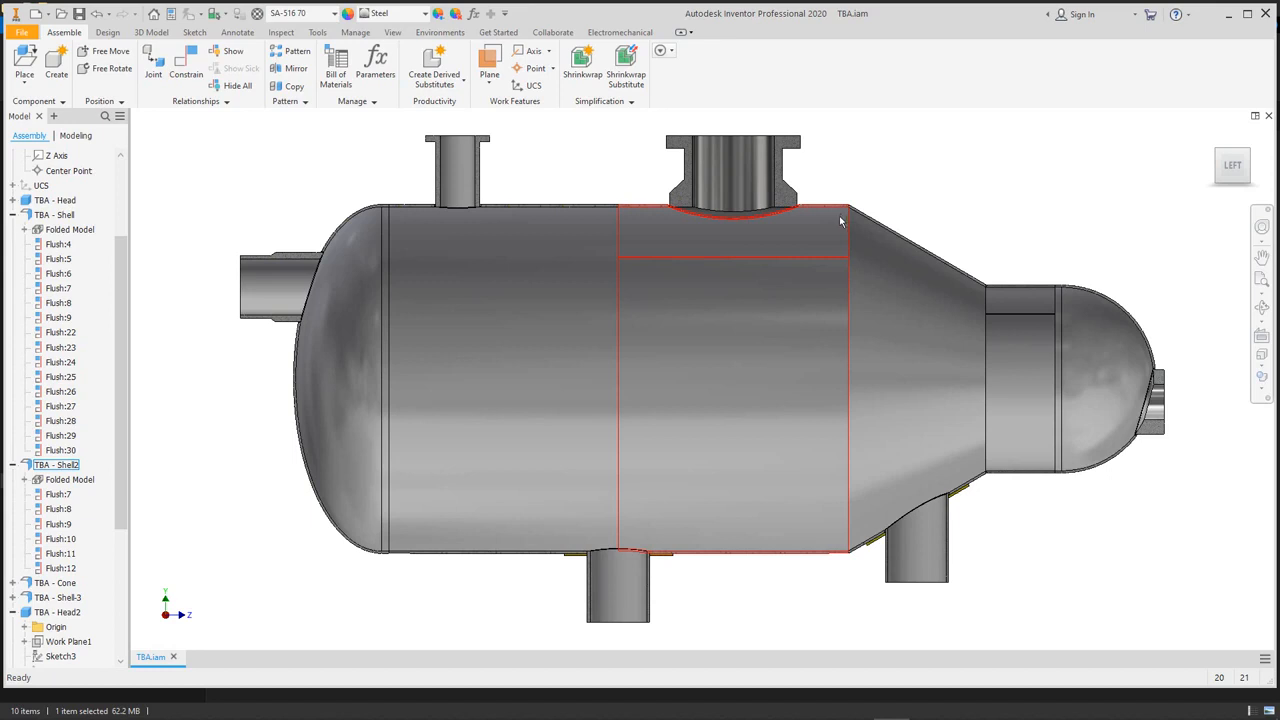
- Inspect the sectioned nozzle joint on the cone, and switch to Static Equipment Generator to view the elements available for the Cone
scroll(952, 526, down, 5)
middle_drag(881, 376, 885, 254)
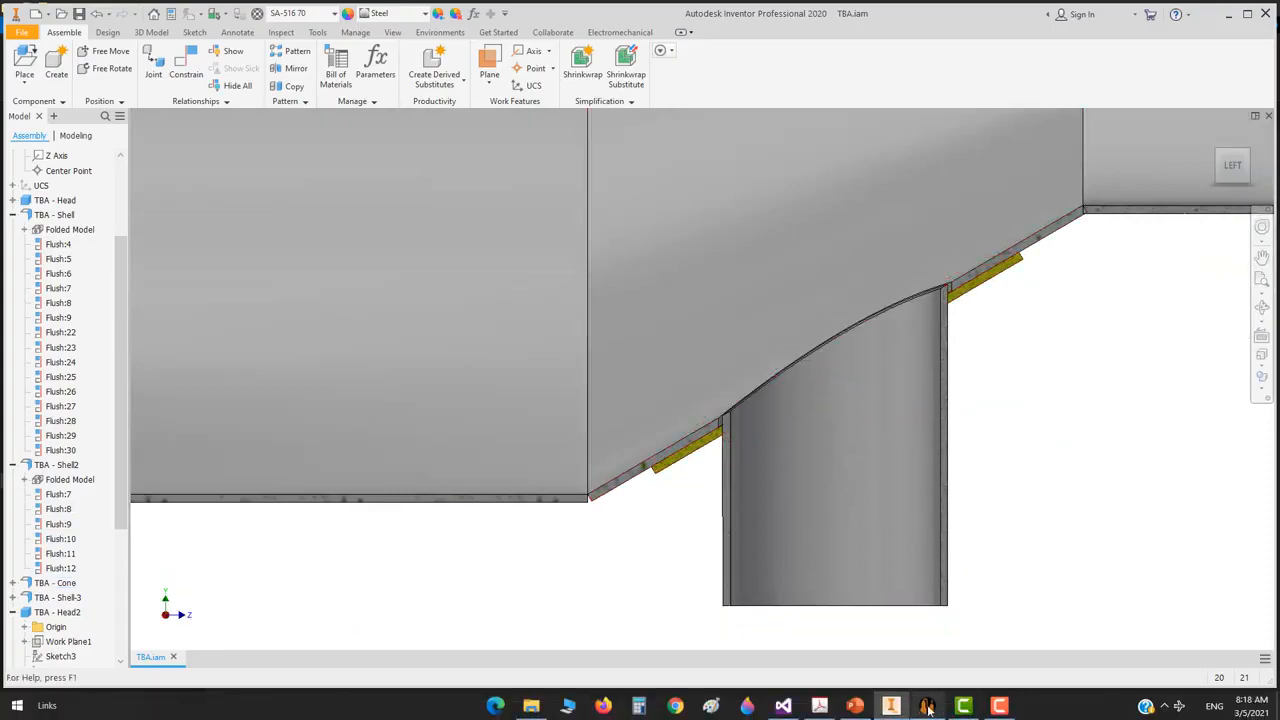
click(928, 706)
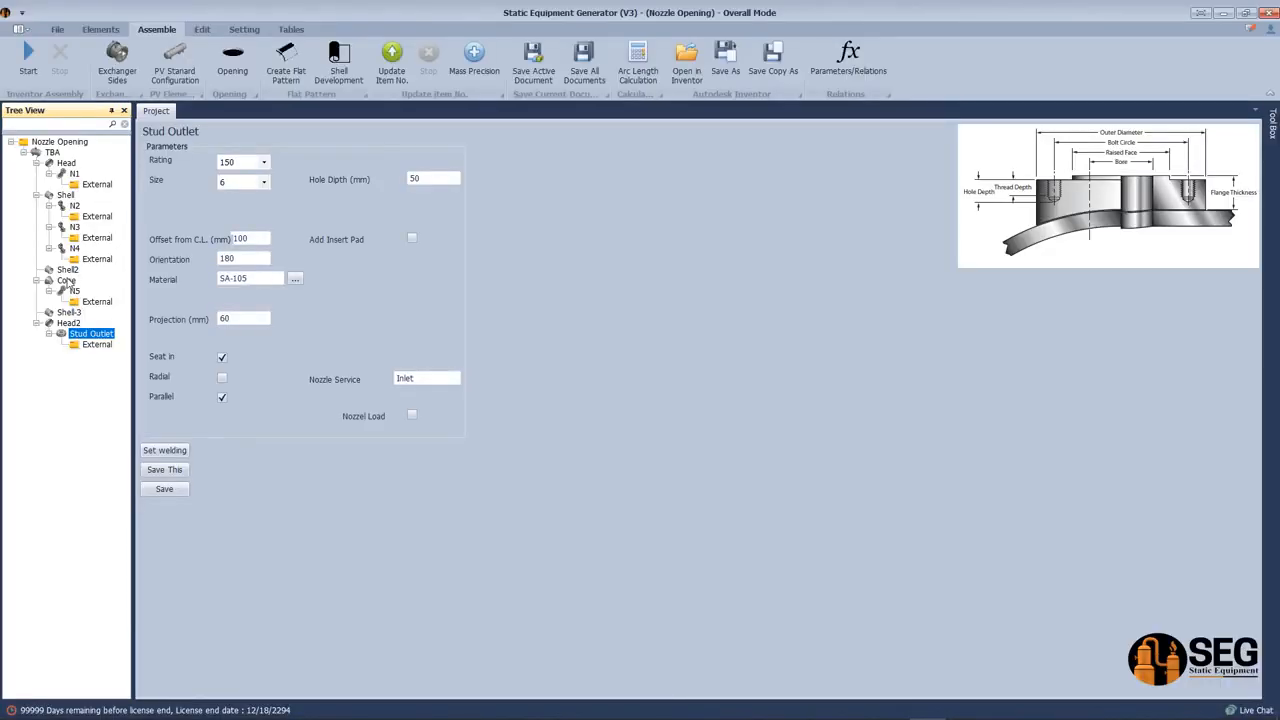
click(66, 281)
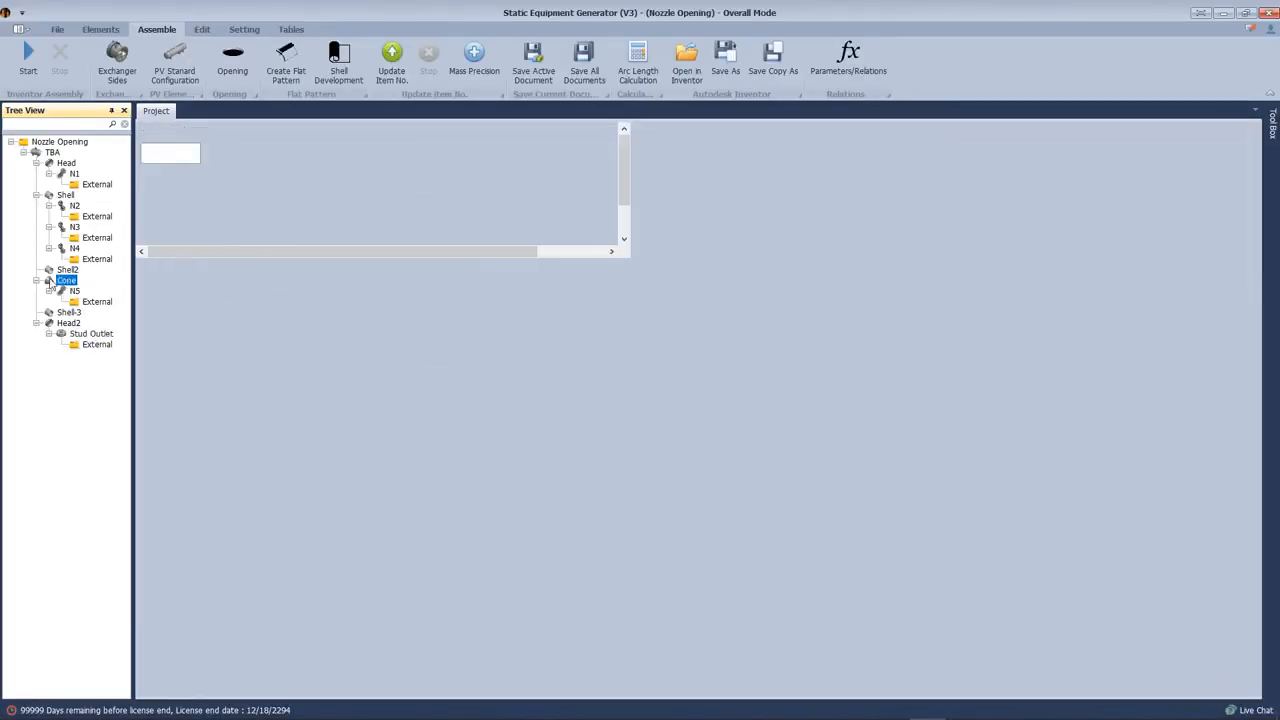
click(104, 28)
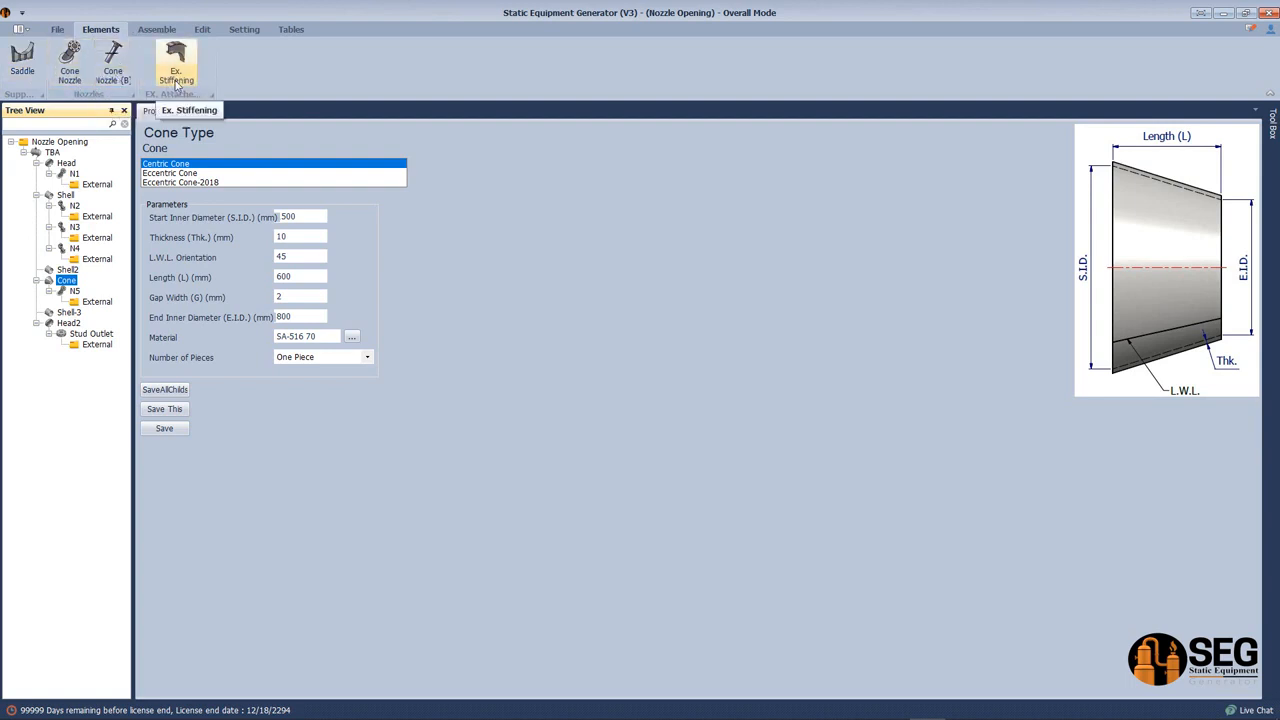
- Switch back to Inventor, fit the whole sectioned vessel in the view and clear the cone selection
click(1223, 13)
middle_click(1021, 380)
middle_click(1021, 380)
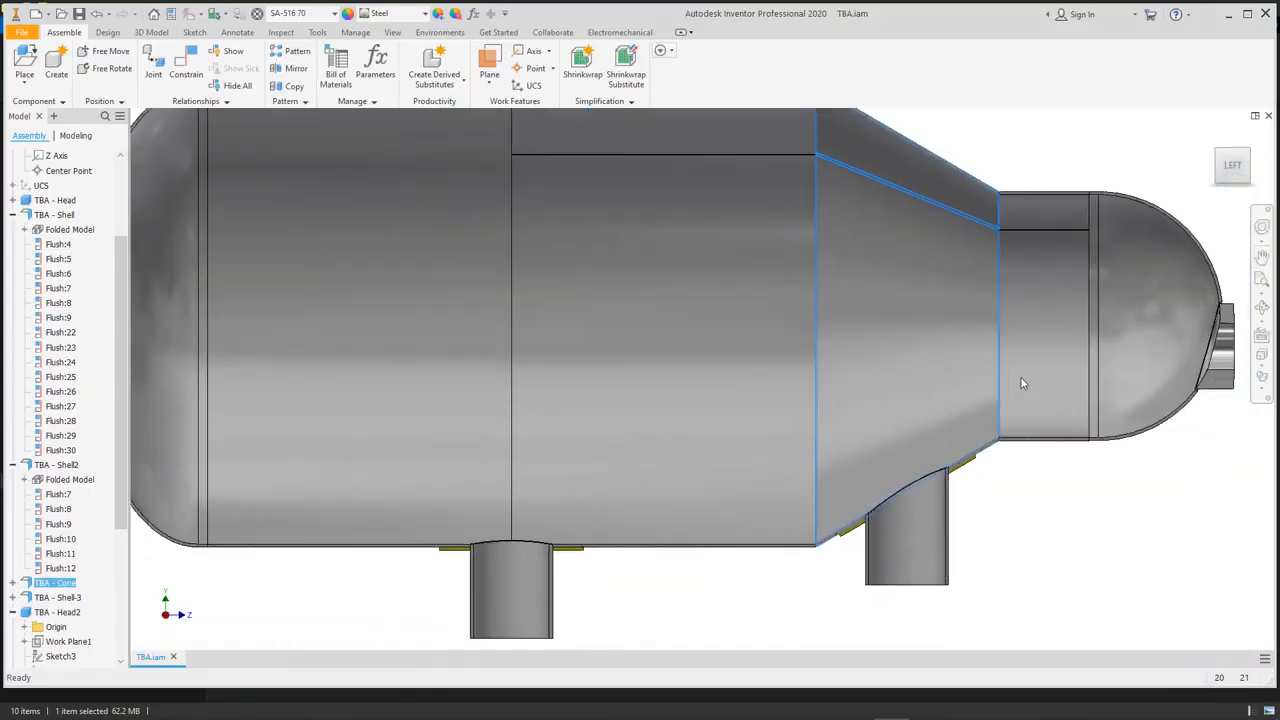
click(1121, 217)
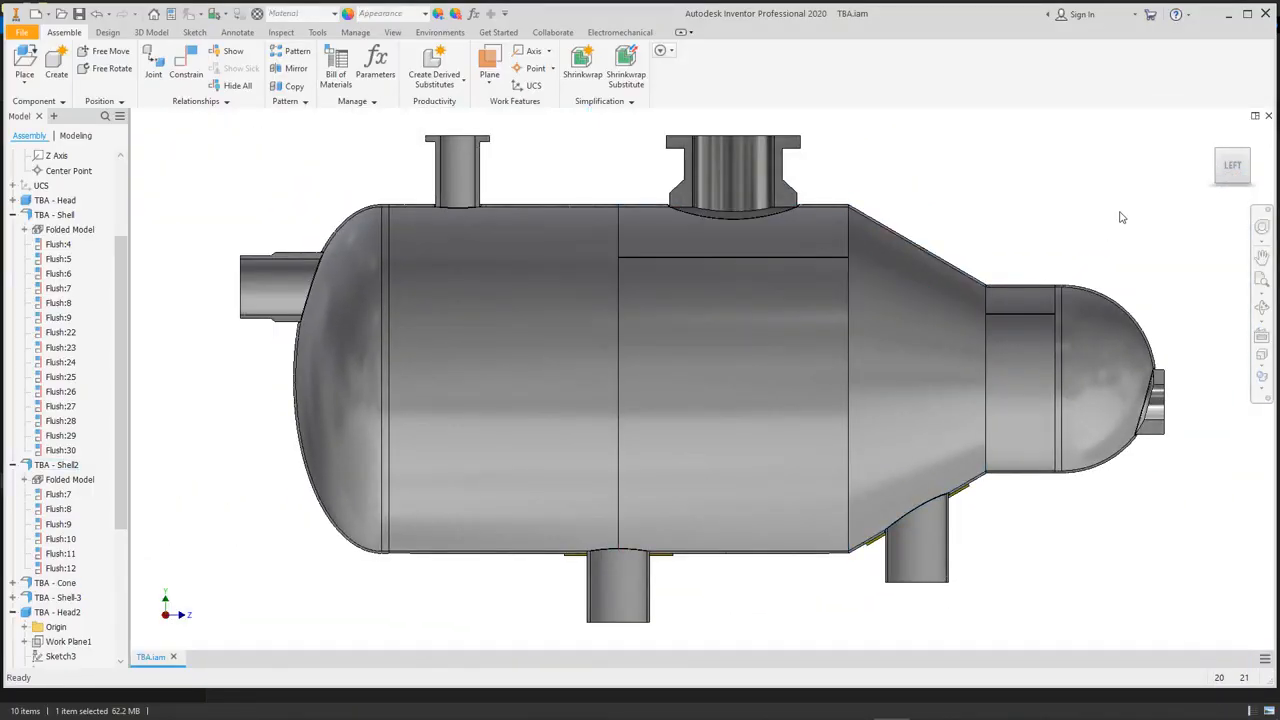